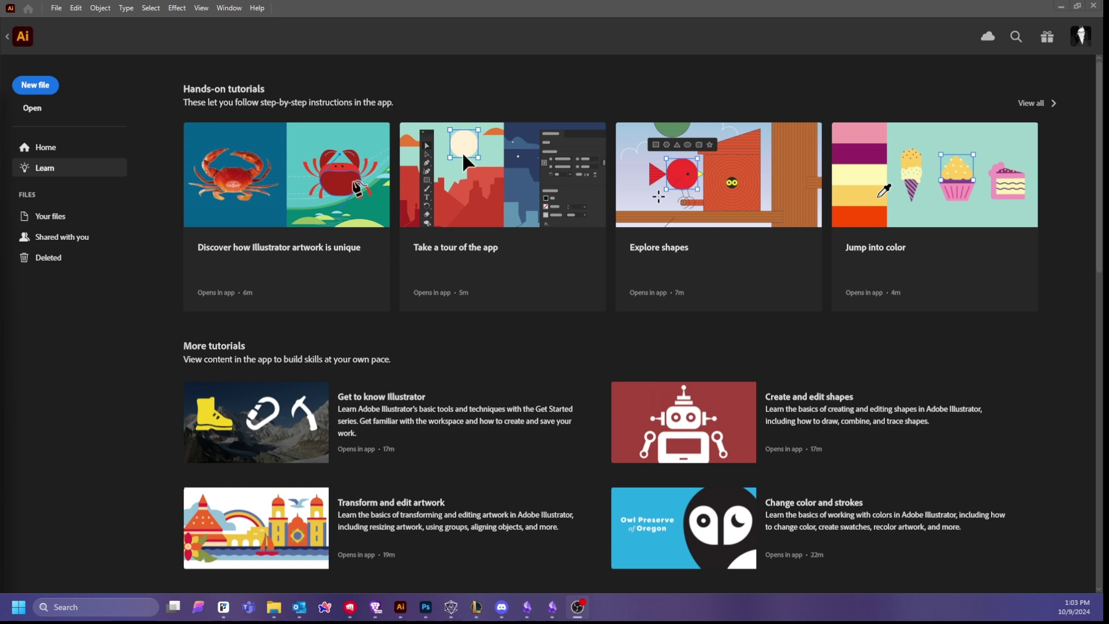
# - Start a new print document measured in inches, with a width of 3.5 in and a height of 2 in
pyautogui.click(57, 9)
pyautogui.click(79, 21)
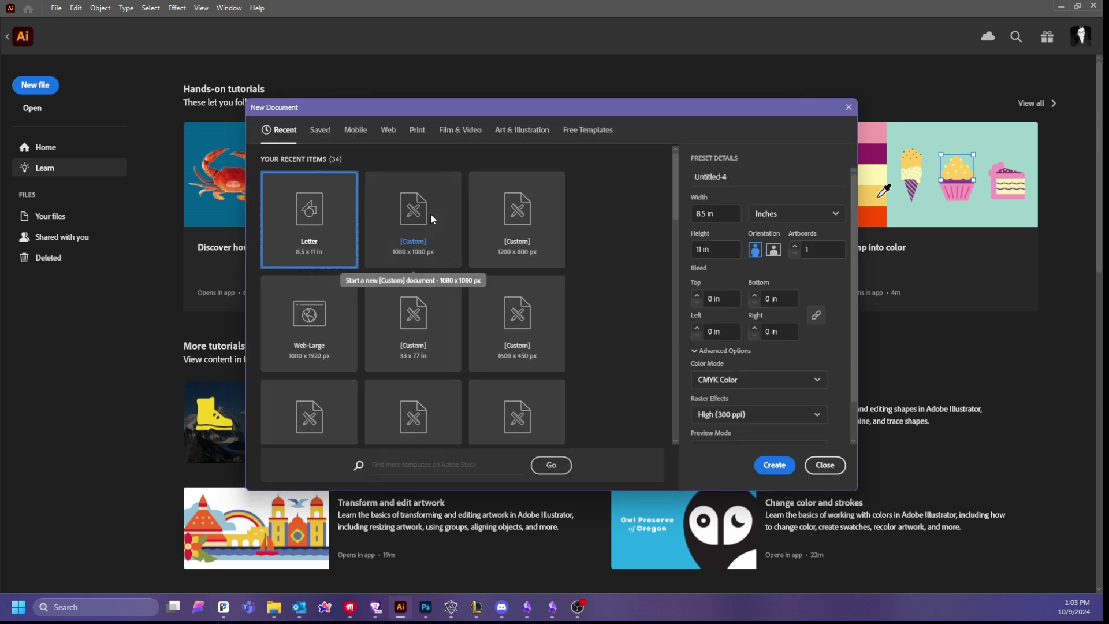
pyautogui.click(413, 132)
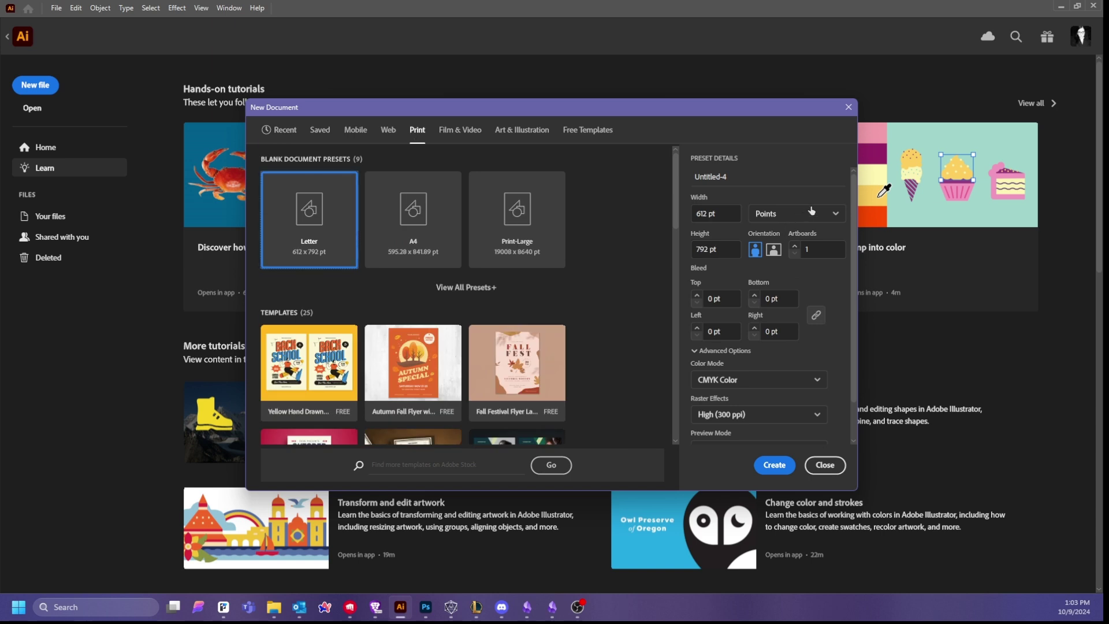
pyautogui.click(787, 215)
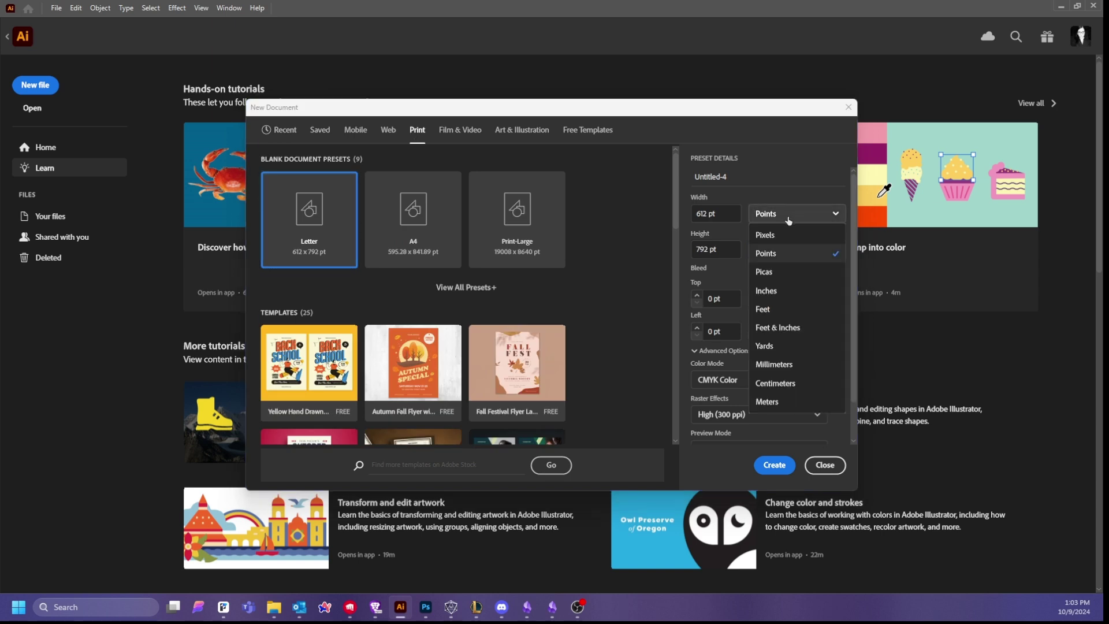
pyautogui.click(766, 291)
pyautogui.click(724, 212)
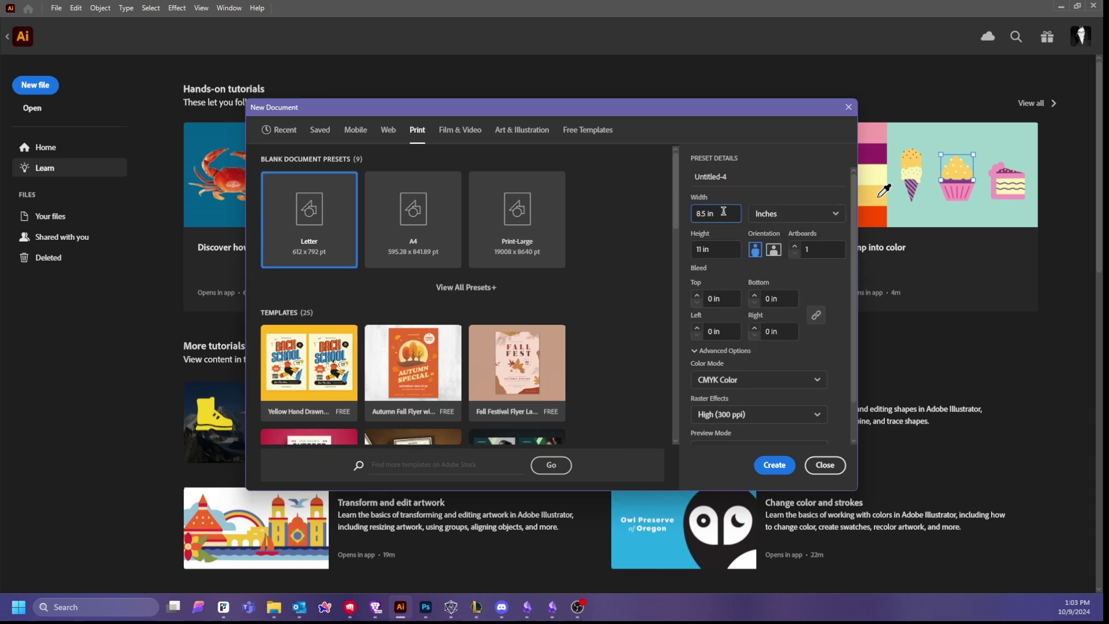
pyautogui.hotkey('ctrl', 'a')
pyautogui.write('3.5')
pyautogui.press('Tab')
pyautogui.write('2')
# - Set a 0.125 in bleed on all sides and two artboards, and create the document
pyautogui.click(730, 300)
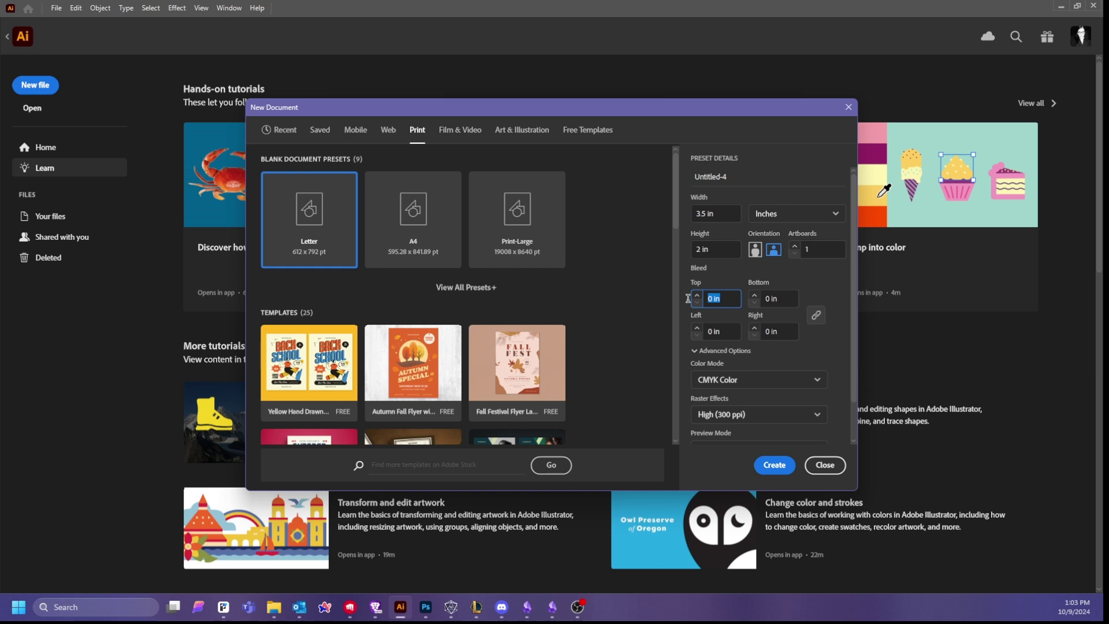
pyautogui.write('0.125')
pyautogui.press('Tab')
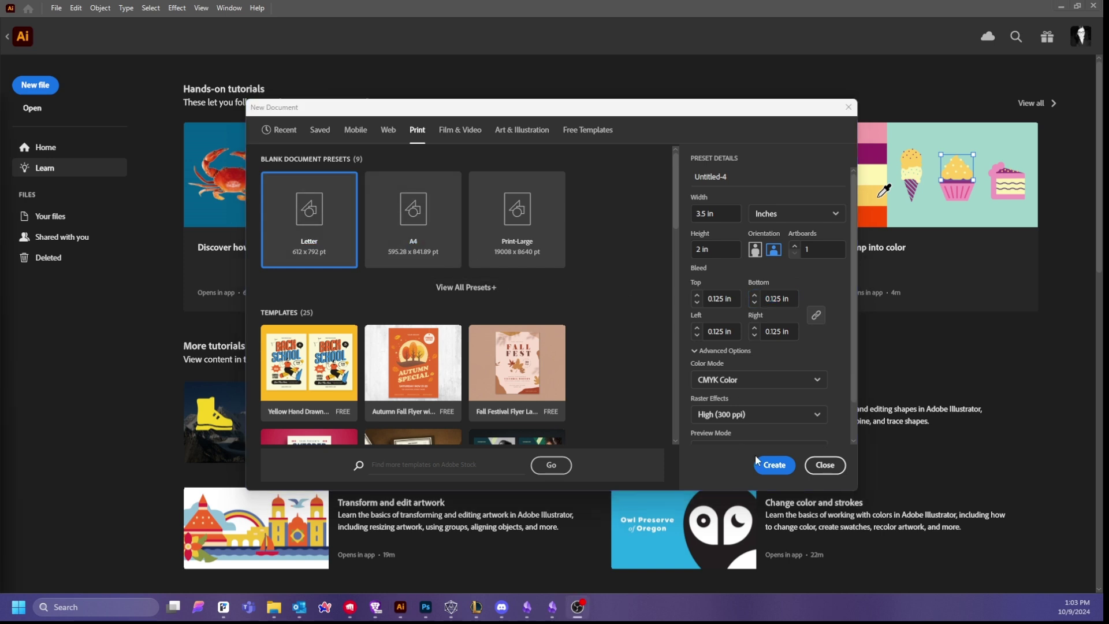
pyautogui.scroll(-1, 736, 349)
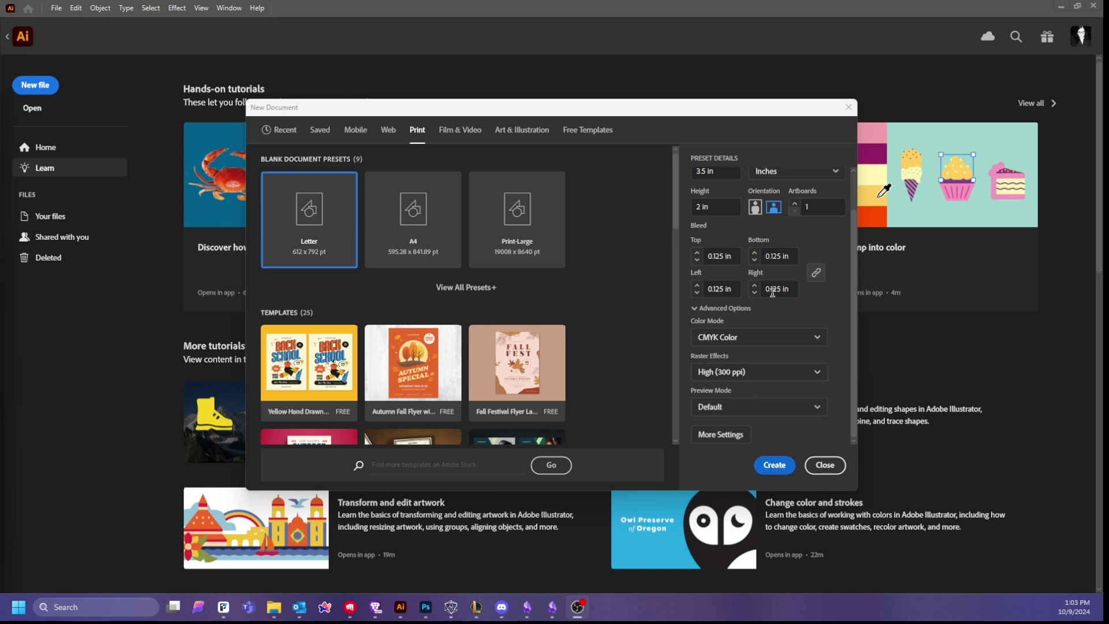
pyautogui.click(795, 205)
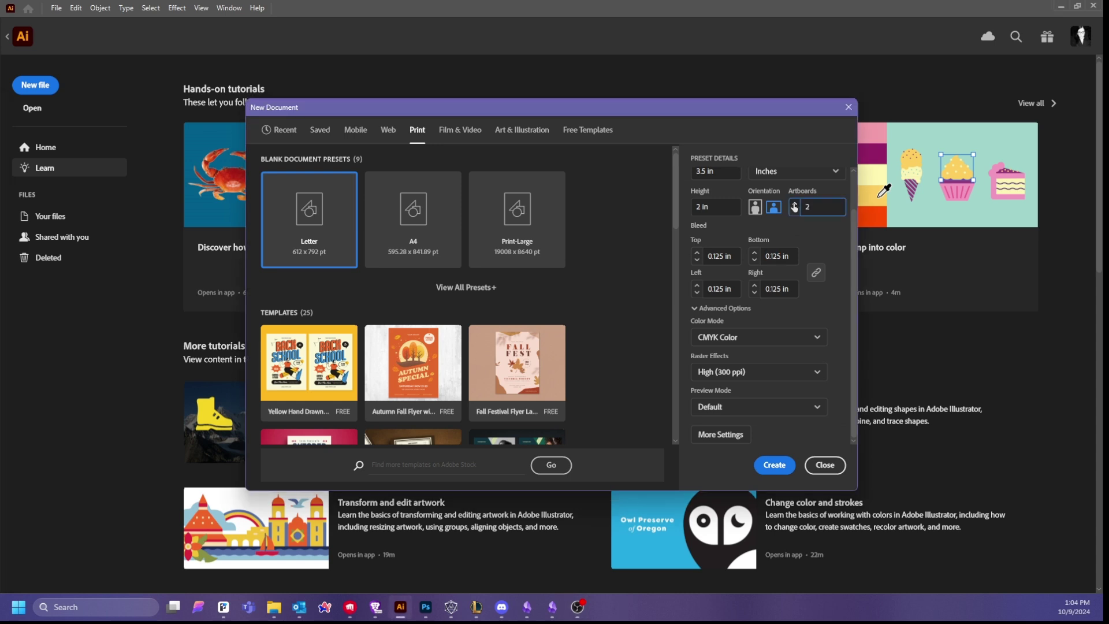
pyautogui.click(774, 467)
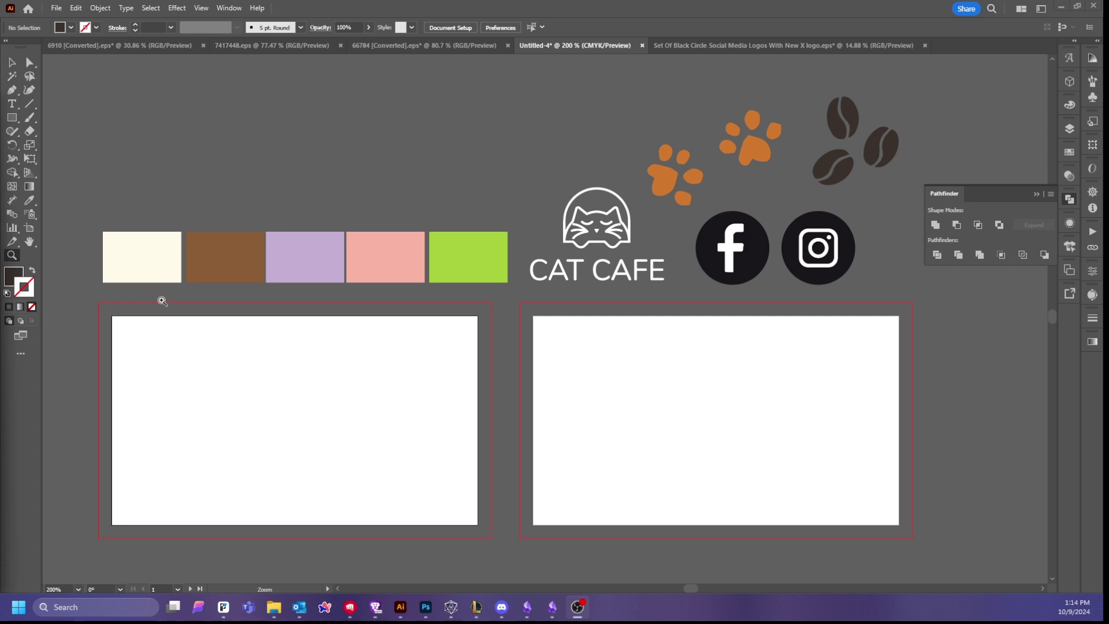
# - Draw a rectangle about 3.76 by 2.29 in covering the first artboard out to its bleed, filled with the cream swatch's colour
pyautogui.click(12, 117)
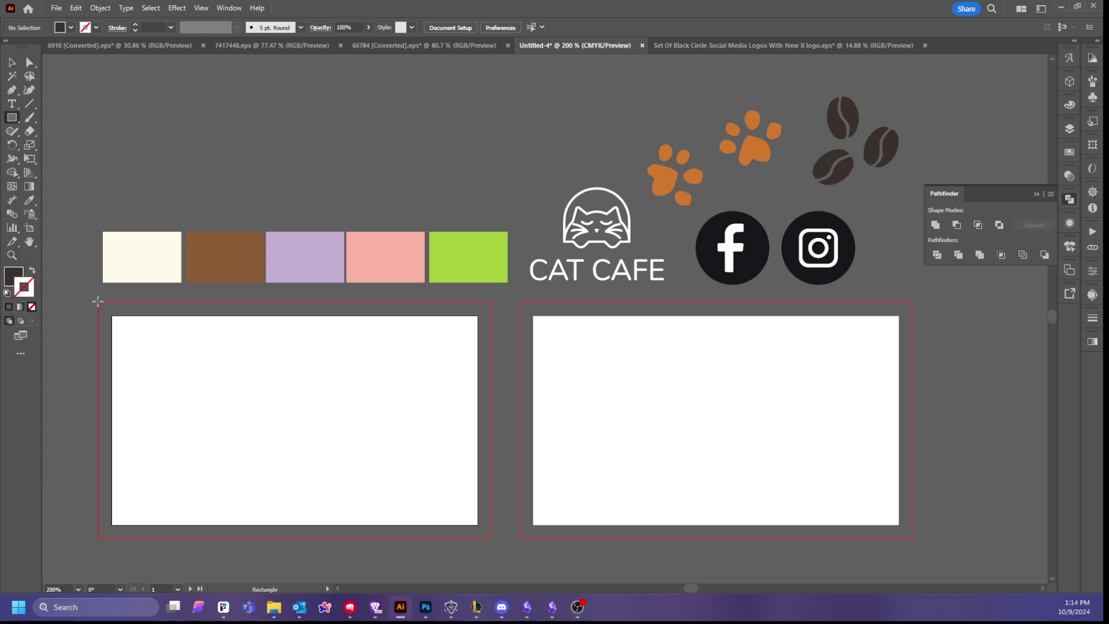
pyautogui.moveTo(98, 302)
pyautogui.mouseDown()
pyautogui.moveTo(185, 366)
pyautogui.moveTo(491, 541)
pyautogui.mouseUp()
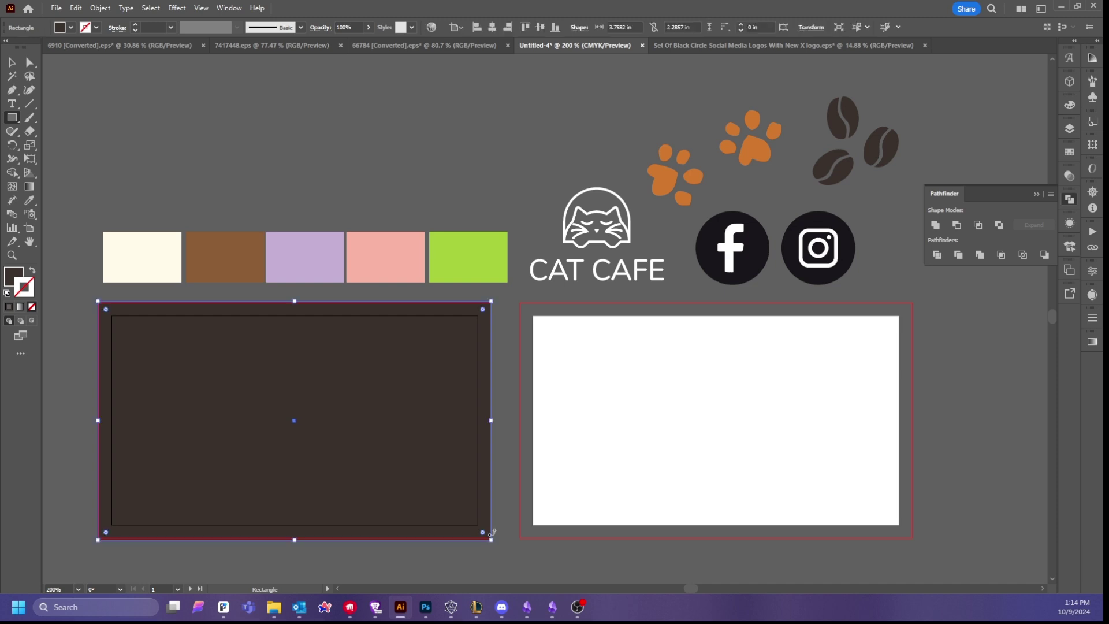
pyautogui.click(29, 202)
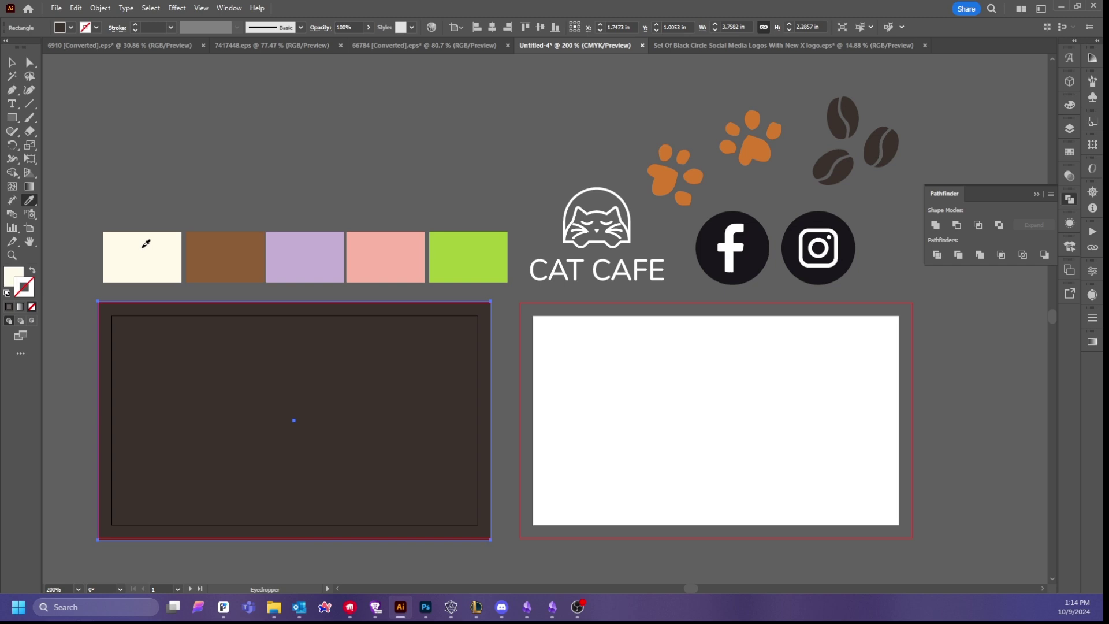
pyautogui.click(142, 247)
pyautogui.click(15, 63)
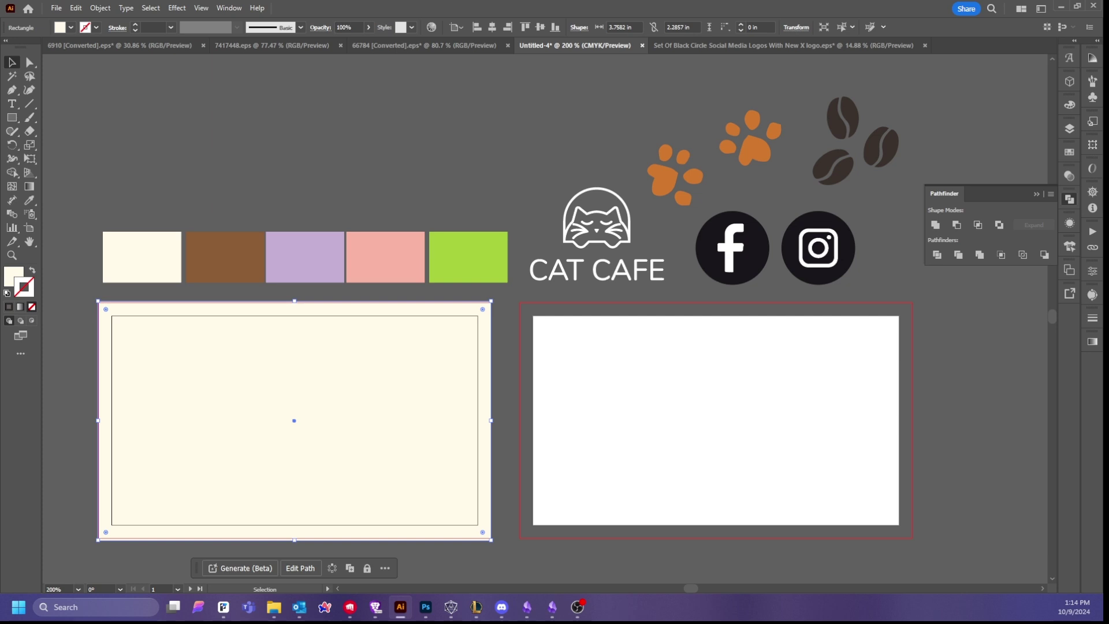
# - Delete the "CAT CAFE" lettering from the white logo group, keeping only the cat icon
pyautogui.click(628, 243)
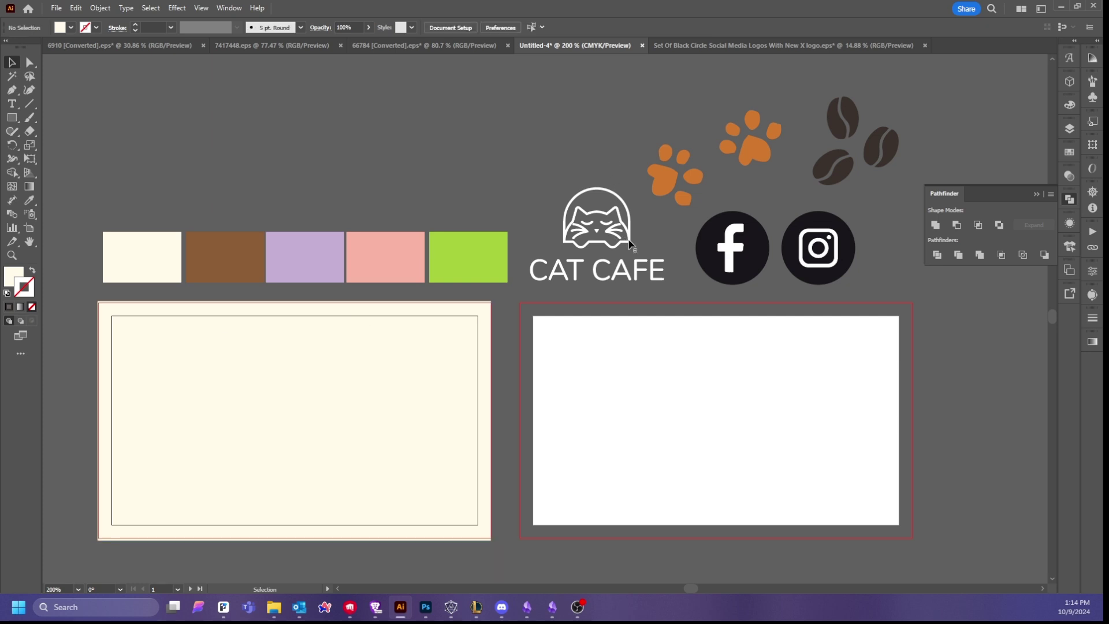
pyautogui.click(629, 244)
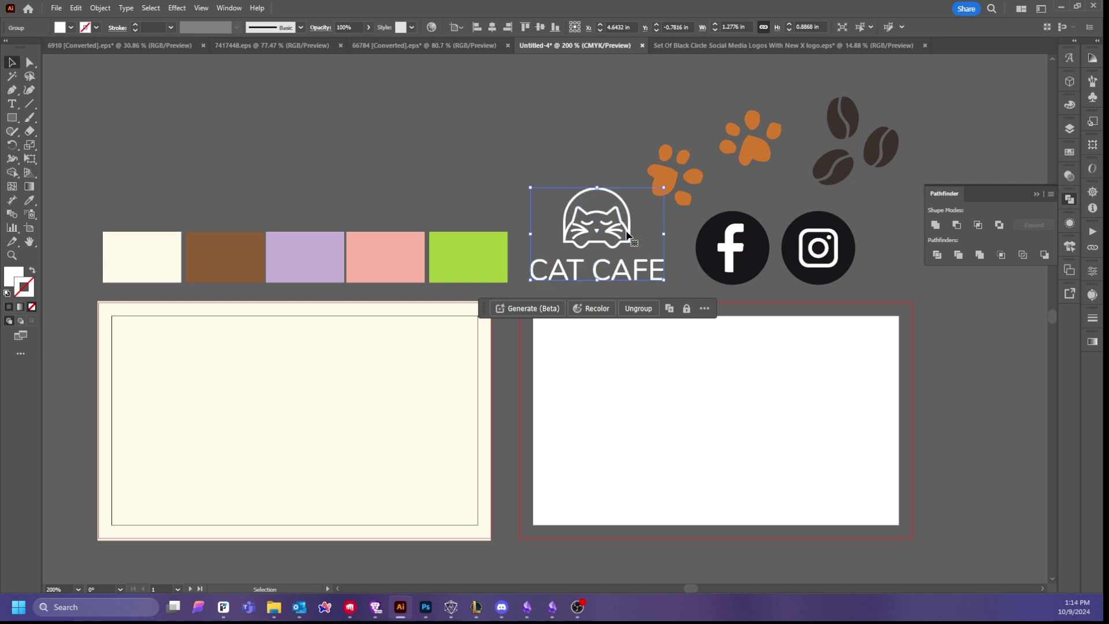
pyautogui.doubleClick(627, 233)
pyautogui.click(674, 290)
pyautogui.press('Delete')
pyautogui.press('Escape')
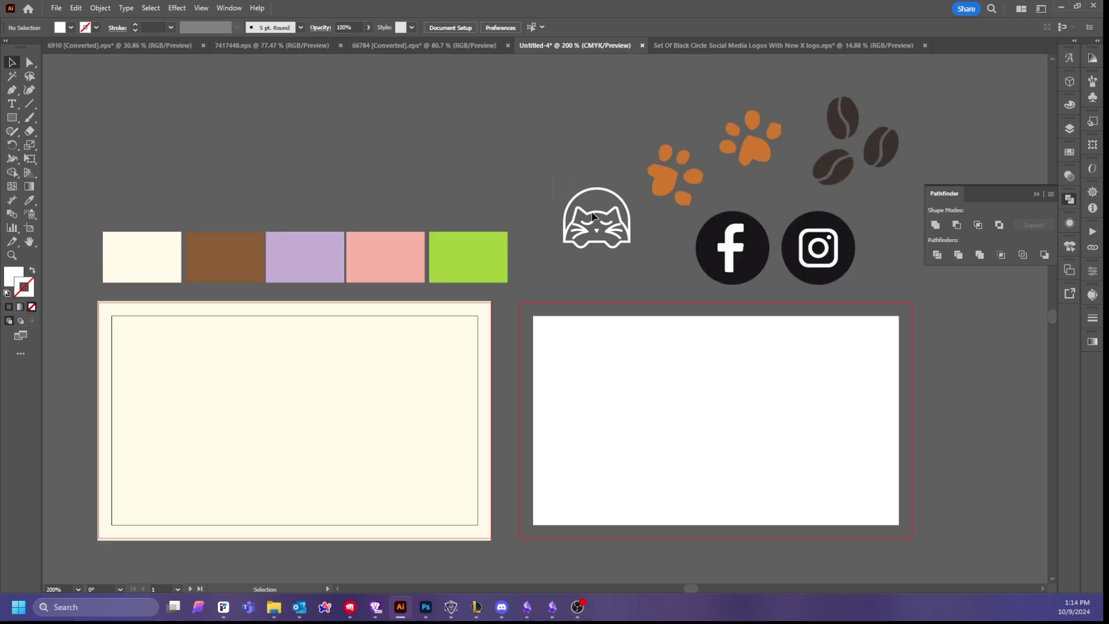
# - Place a copy of the cat icon in the middle of the cream card, enlarged to about 1.01 by 0.92 in
pyautogui.click(626, 228)
pyautogui.moveTo(627, 229); pyautogui.dragTo(309, 411)
pyautogui.moveTo(318, 372); pyautogui.dragTo(334, 356)
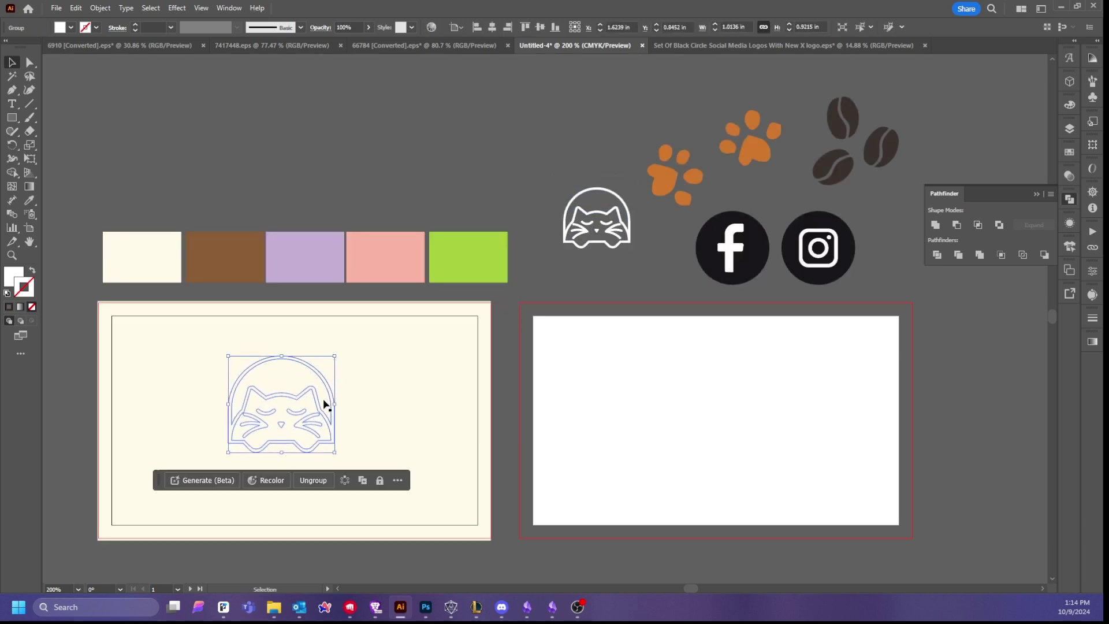
pyautogui.moveTo(325, 403); pyautogui.dragTo(334, 398)
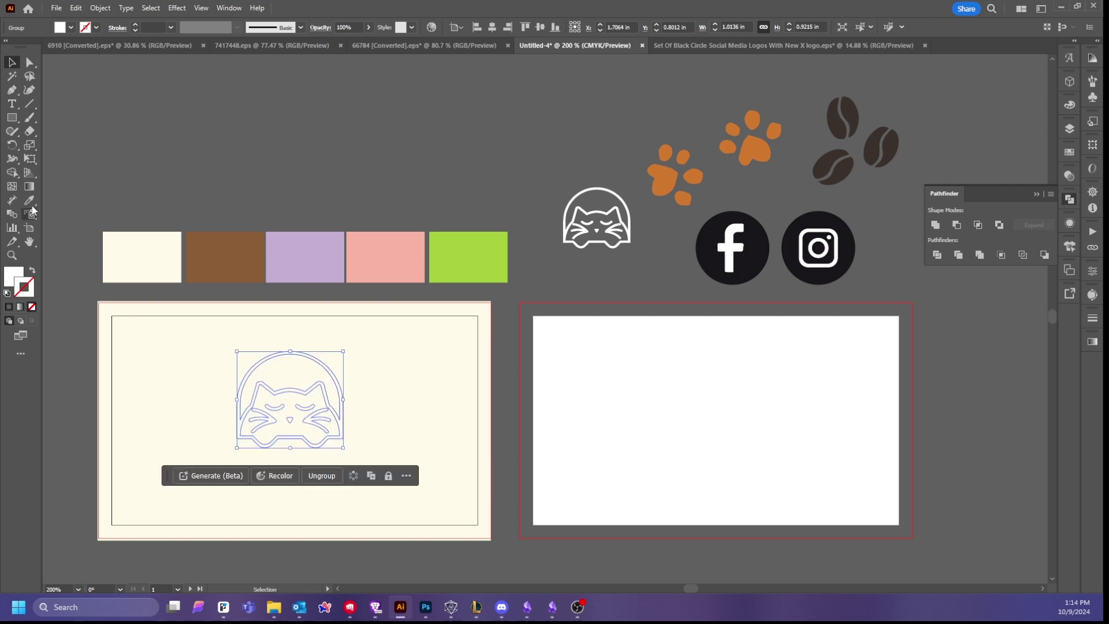
# - Recolour the copied cat icon with the brown swatch's colour and bring it to the front of the cream background
pyautogui.click(29, 200)
pyautogui.click(227, 242)
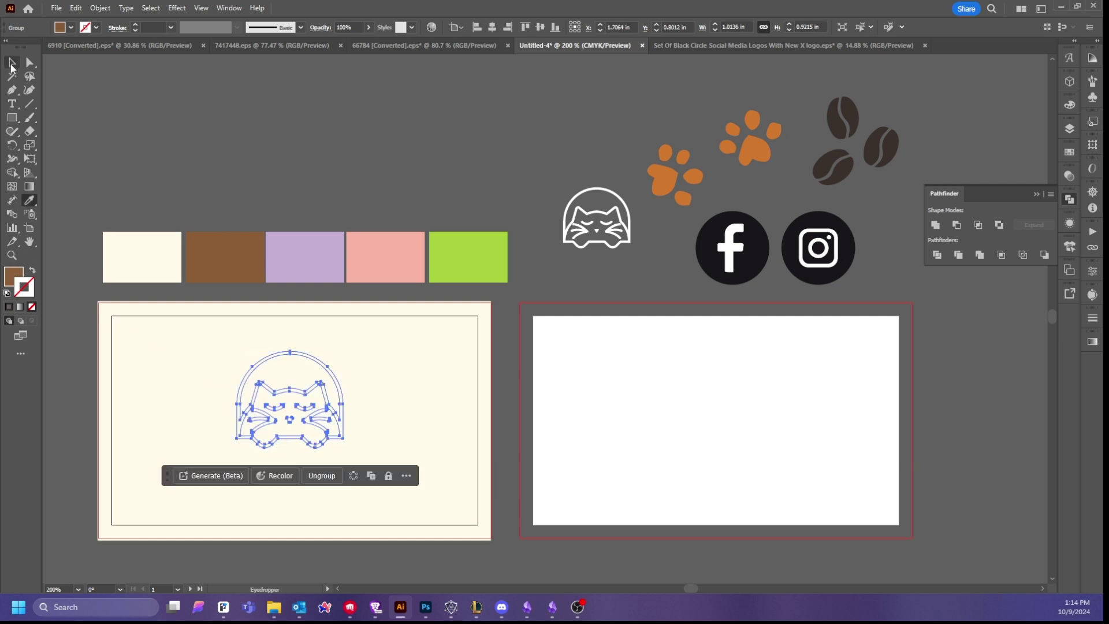
pyautogui.click(11, 63)
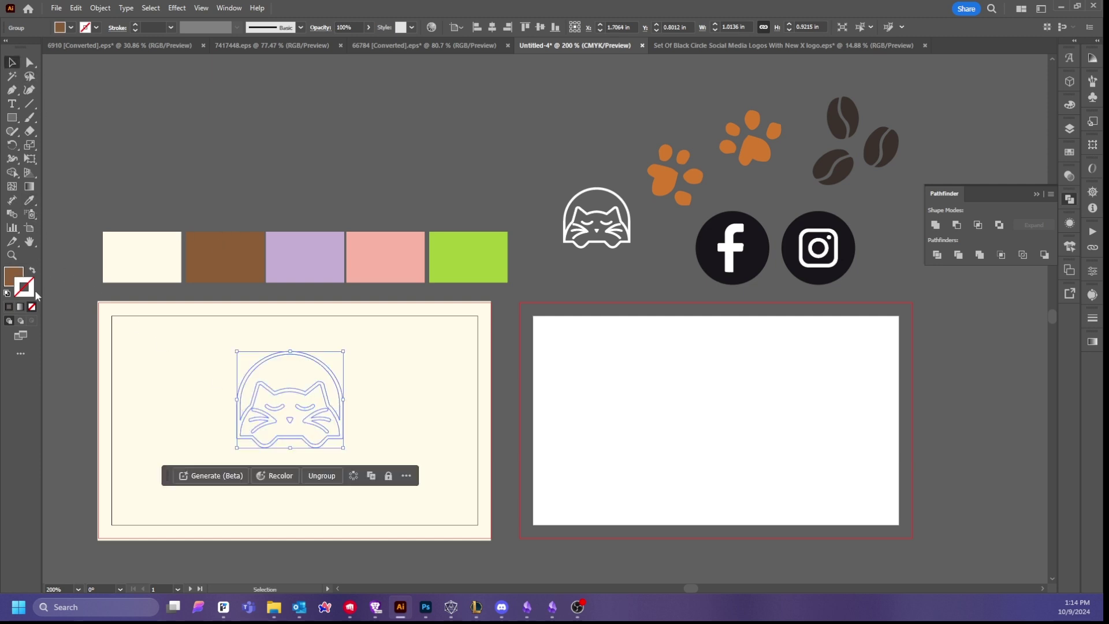
pyautogui.rightClick(321, 420)
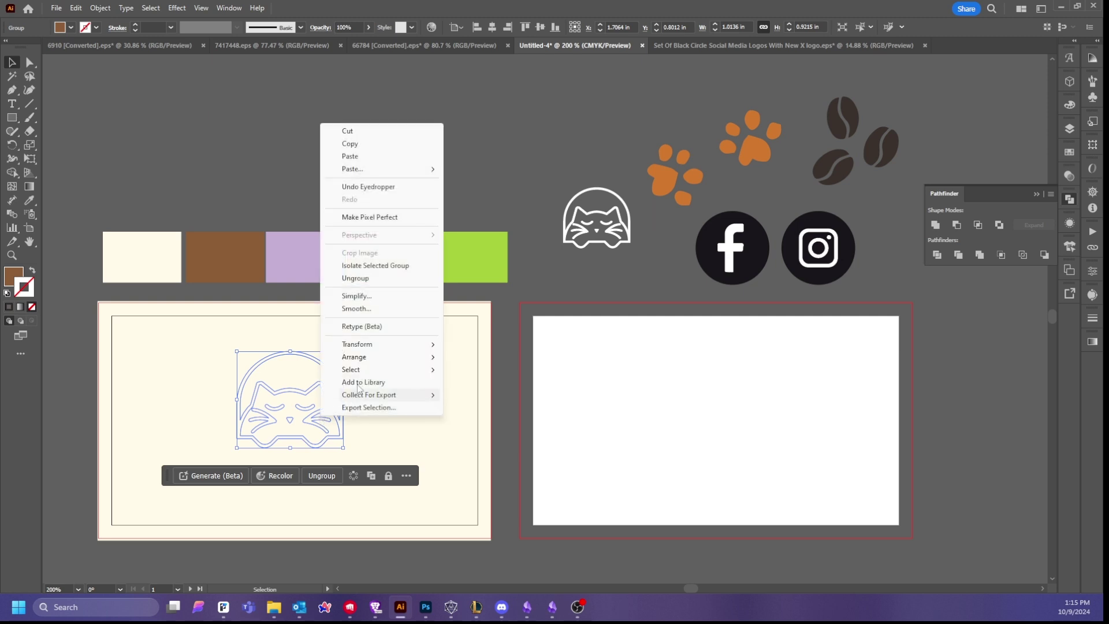
pyautogui.moveTo(381, 358)
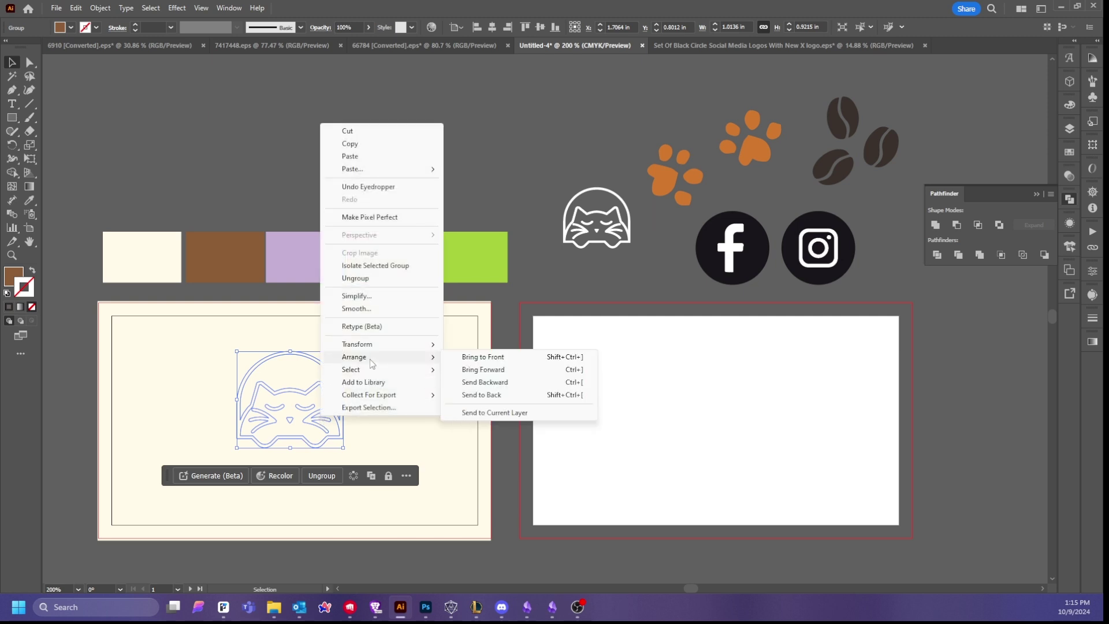
pyautogui.click(482, 357)
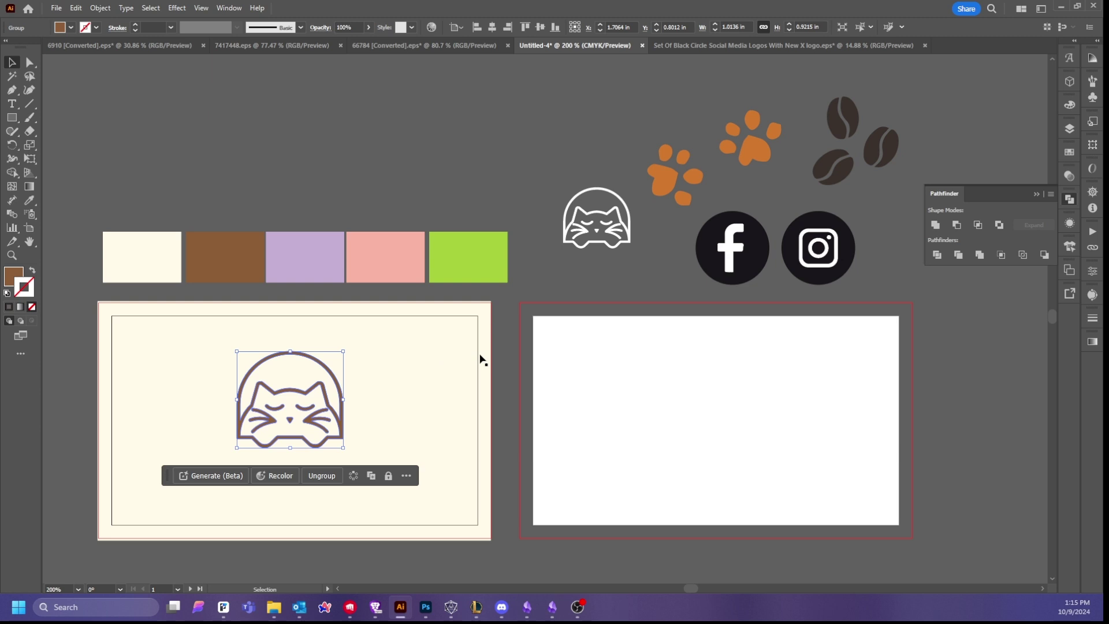
pyautogui.click(359, 163)
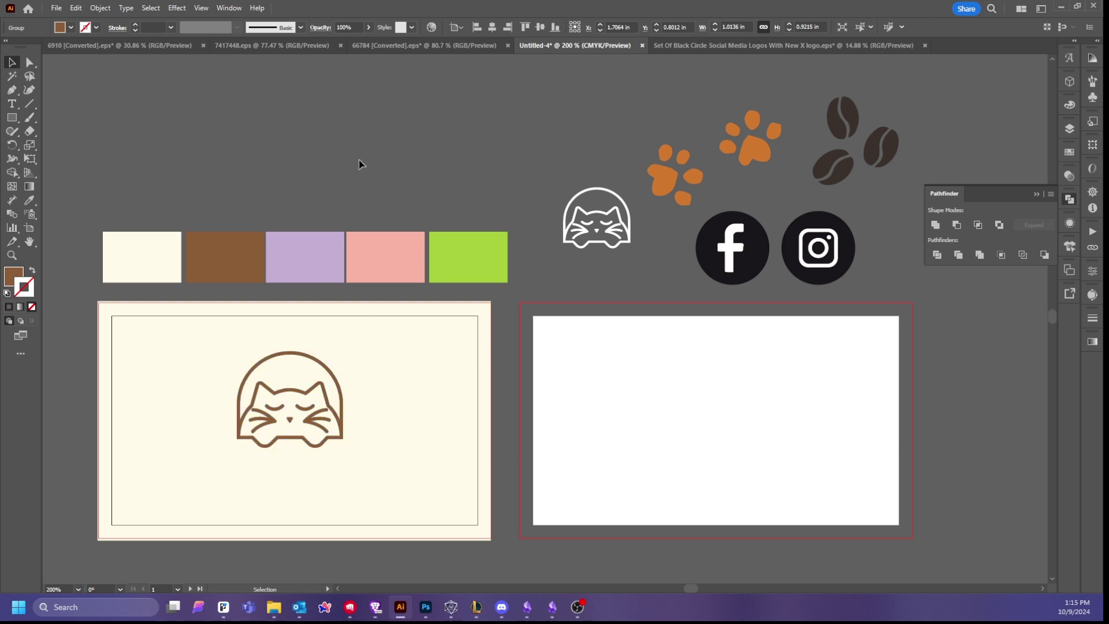
# - Centre the brown cat icon horizontally on the first artboard
pyautogui.click(342, 413)
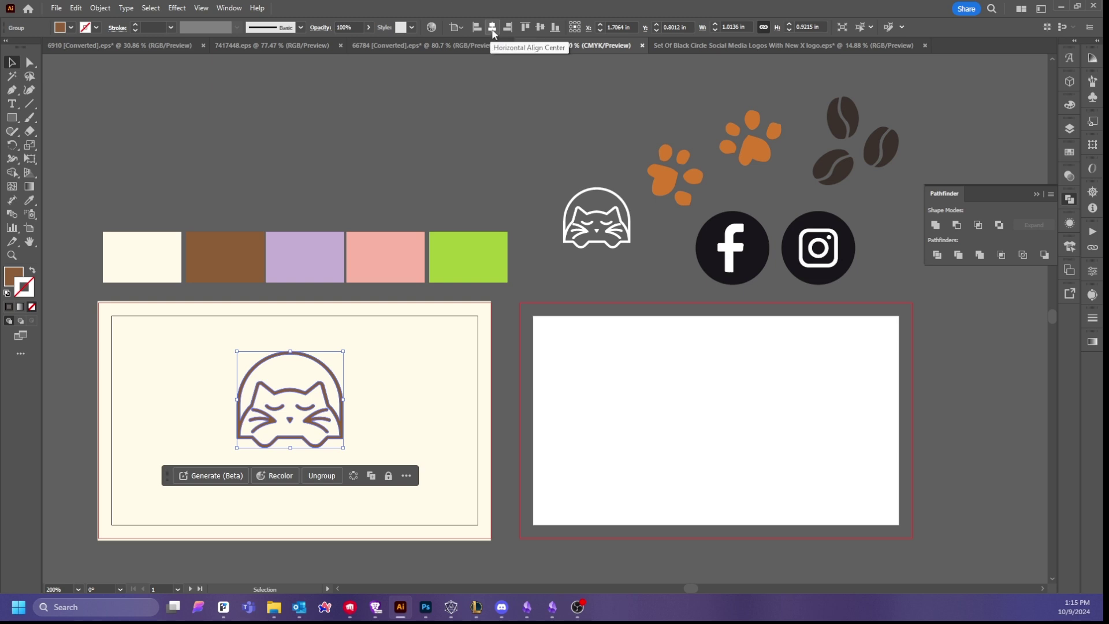
pyautogui.click(492, 33)
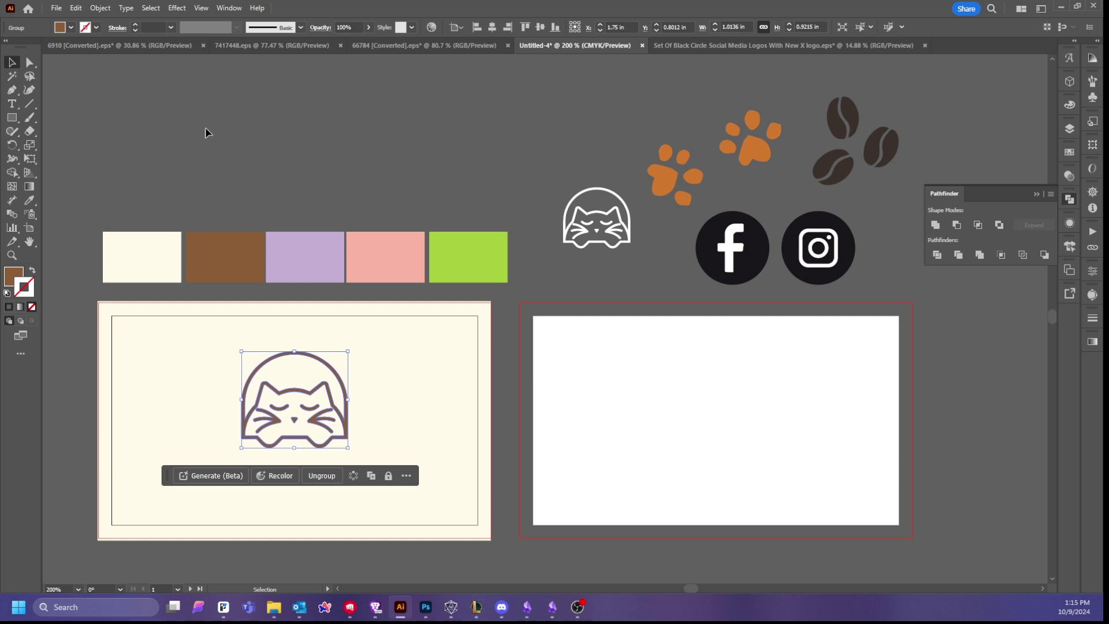
pyautogui.click(378, 132)
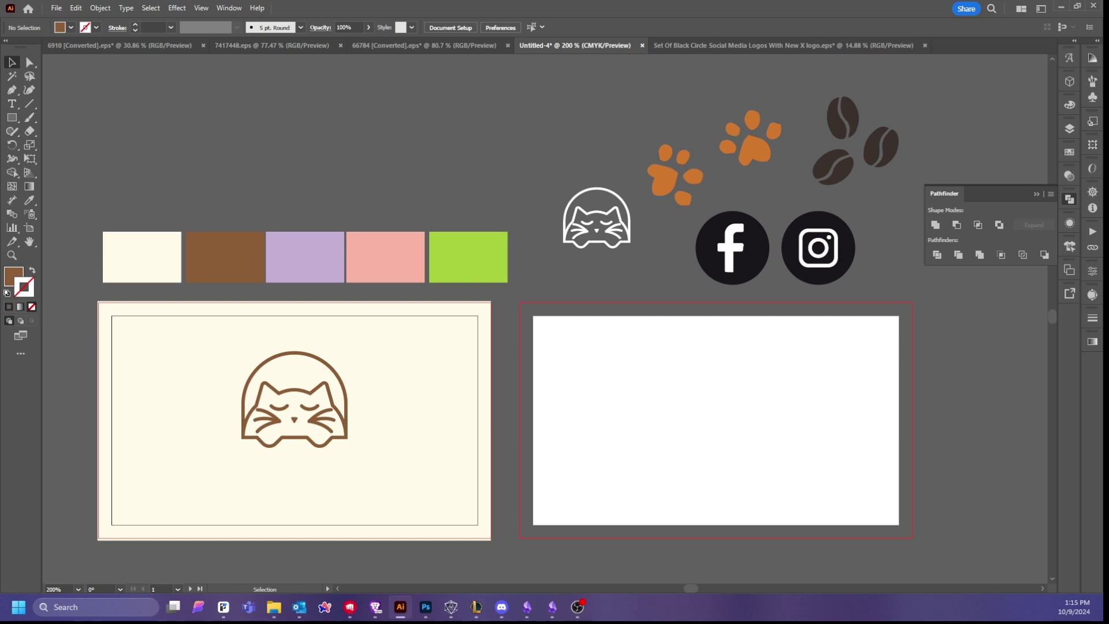
# - Add an area text frame below the brown cat icon reading "Purrfect Paws Café"
pyautogui.click(12, 104)
pyautogui.moveTo(167, 447); pyautogui.dragTo(427, 477)
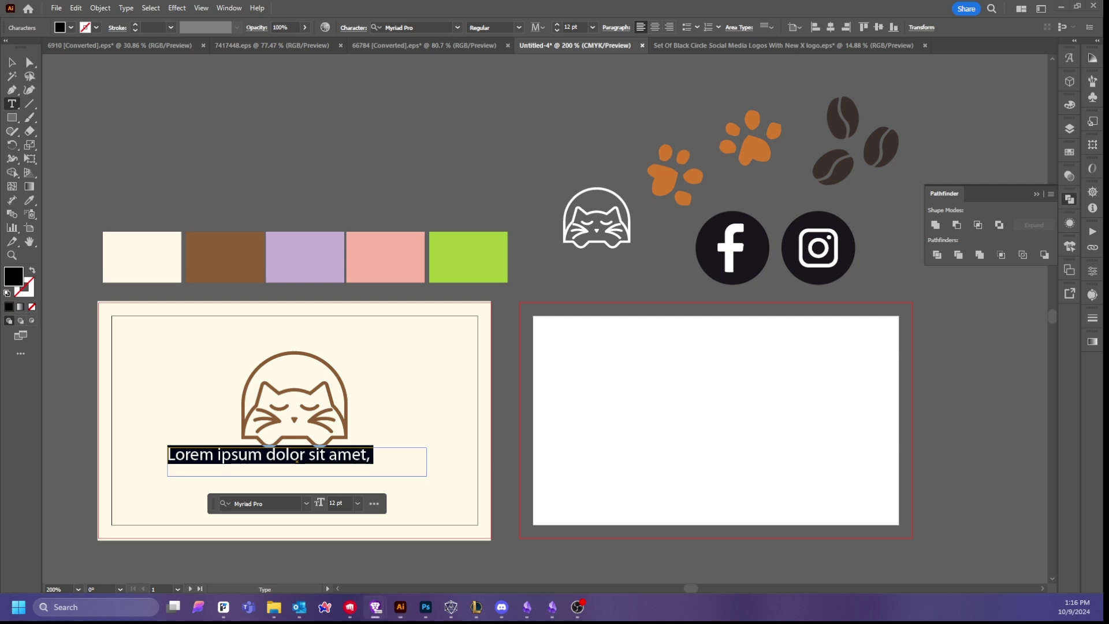
pyautogui.press('ctrl')
pyautogui.write('Purrfect Paws Café')
# - Set the font of the whole café name to Pacifico Regular
pyautogui.hotkey('ctrl', 'a')
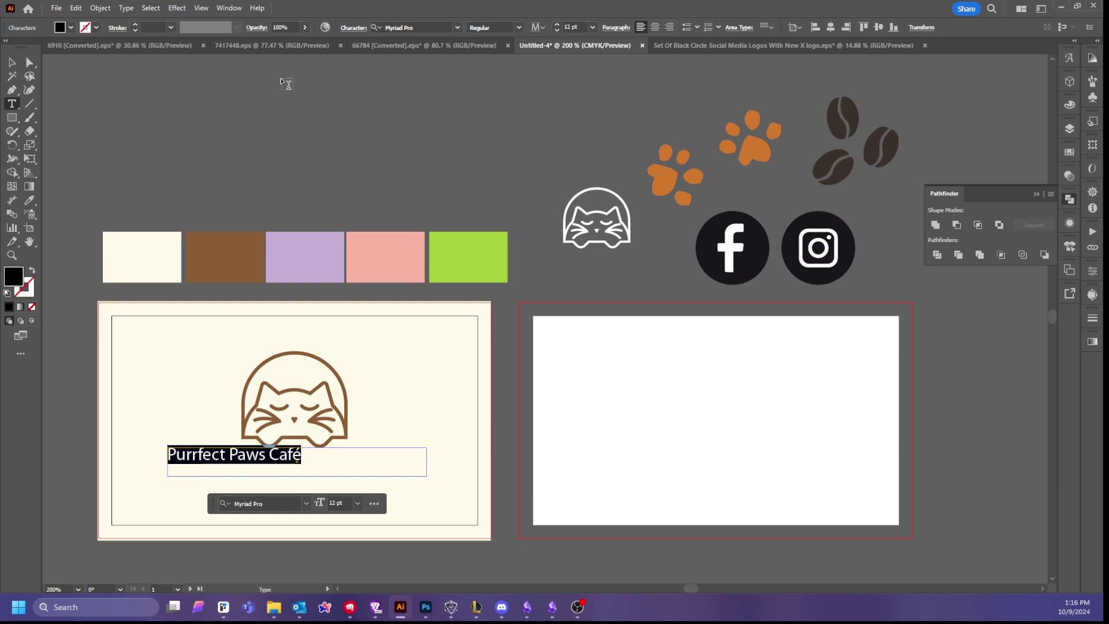
pyautogui.click(442, 27)
pyautogui.write('pacifi')
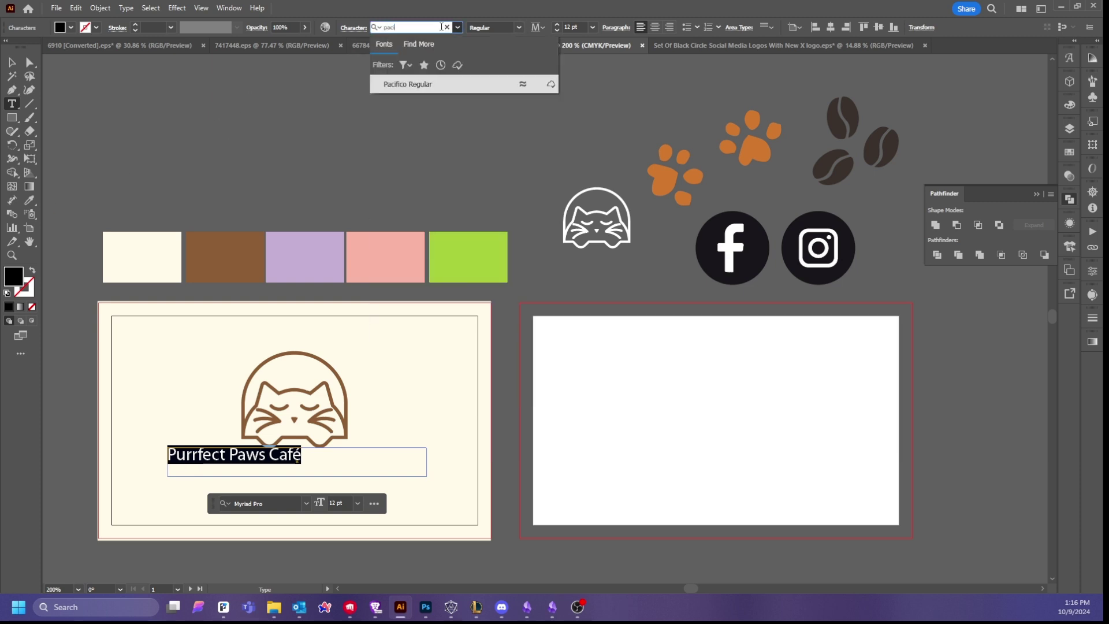
pyautogui.click(427, 82)
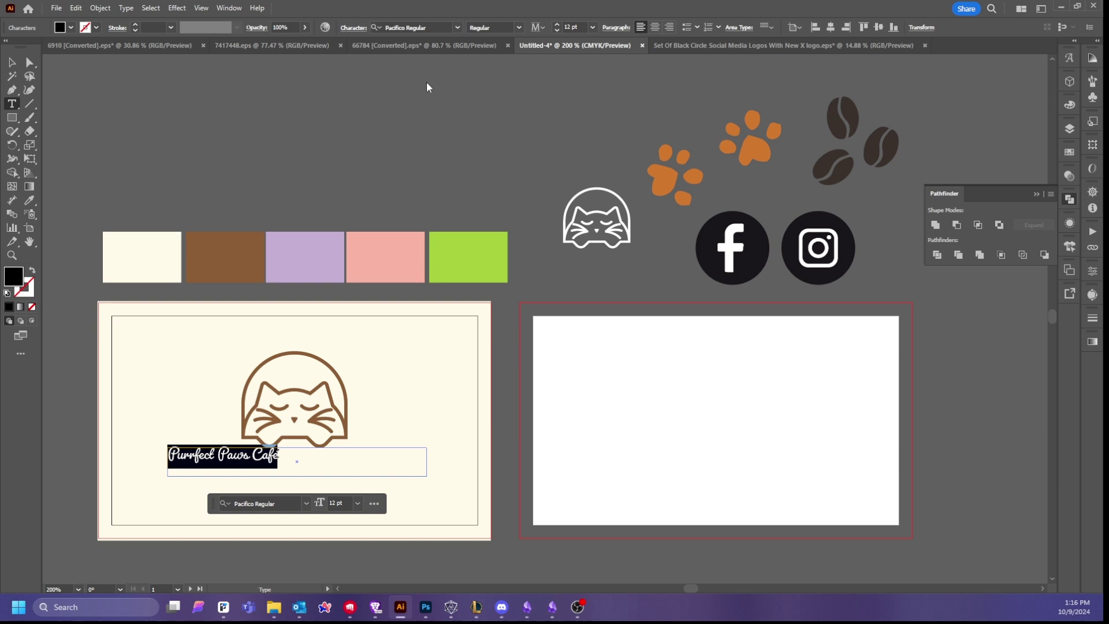
# - Centre-align the café name and widen its text frame to both side edges of the first artboard
pyautogui.click(11, 62)
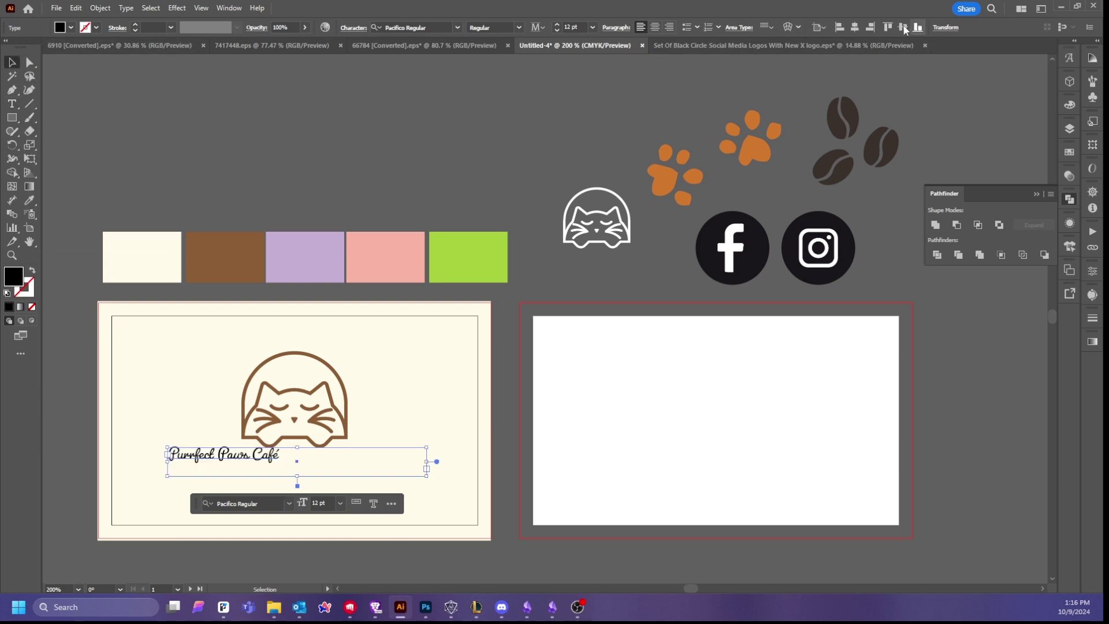
pyautogui.click(656, 26)
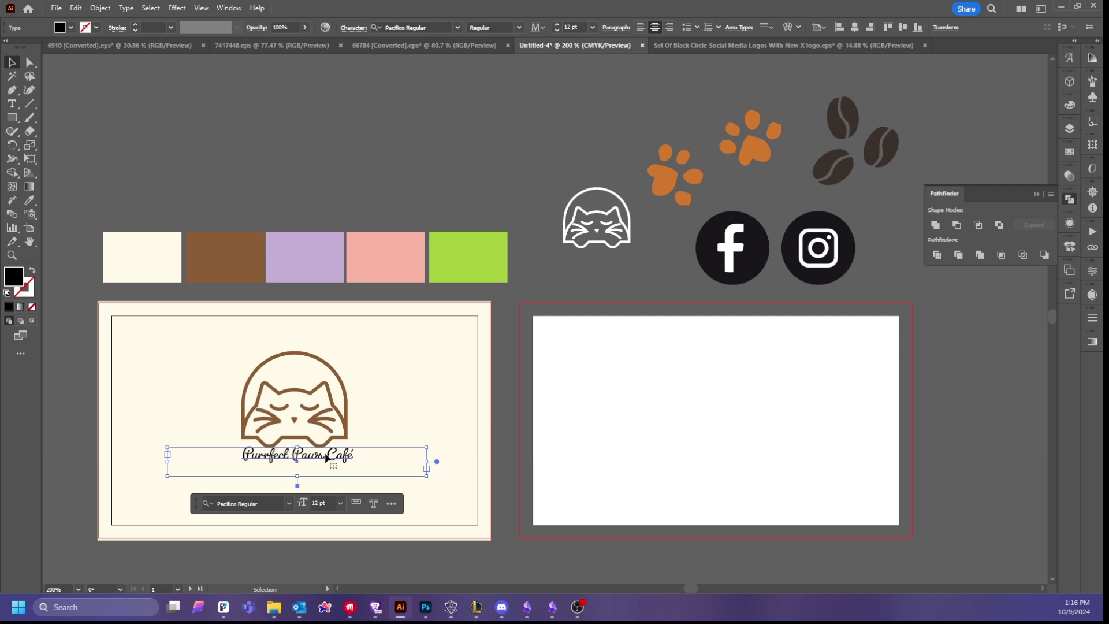
pyautogui.moveTo(168, 464); pyautogui.dragTo(111, 464)
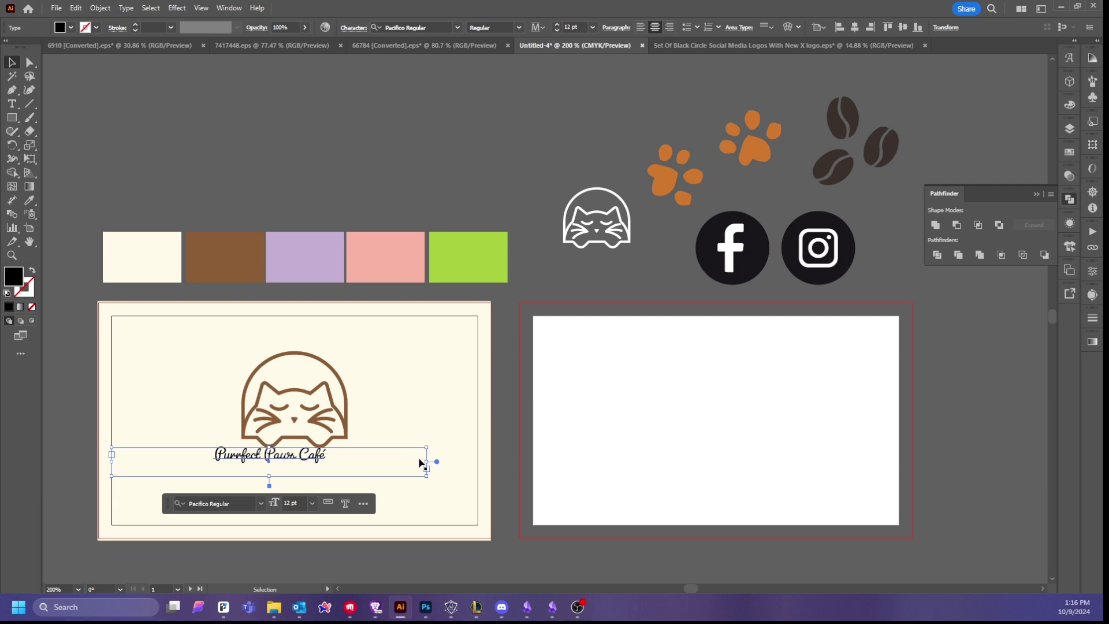
pyautogui.moveTo(427, 463); pyautogui.dragTo(478, 464)
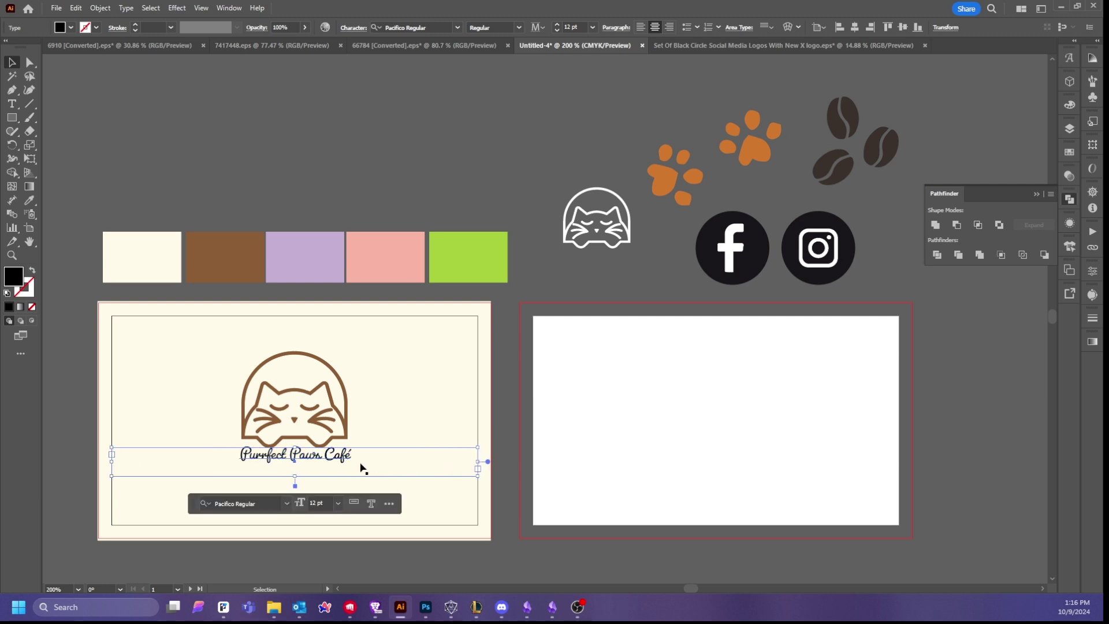
# - Set the whole café name to 24 pt and recolour it with the brown of the palette swatch
pyautogui.doubleClick(330, 462)
pyautogui.hotkey('ctrl', 'a')
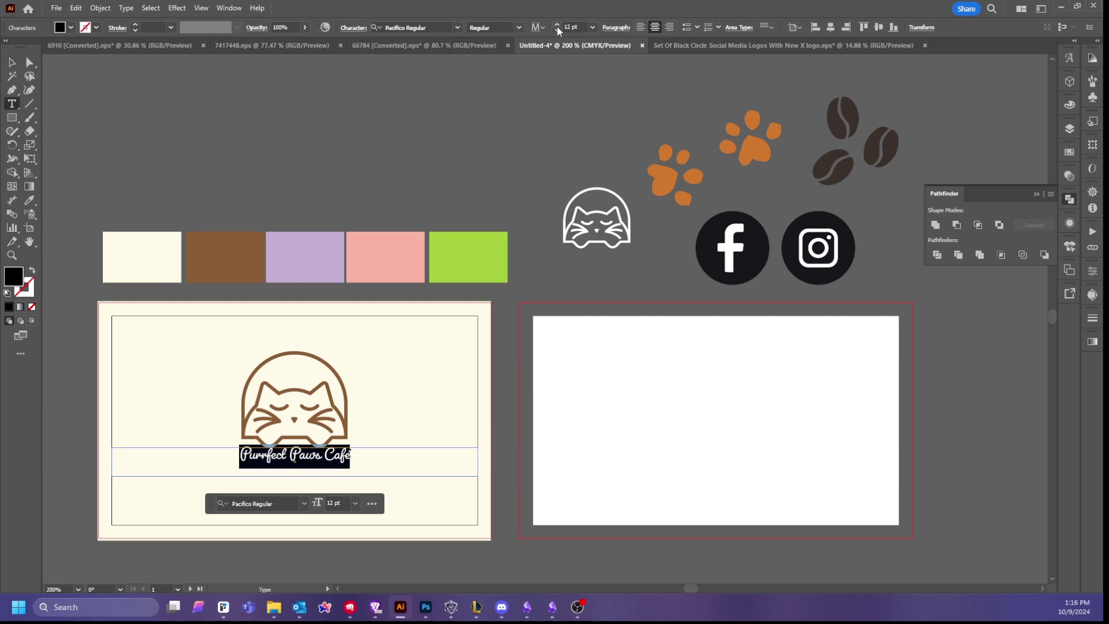
pyautogui.scroll(12, 558, 27)
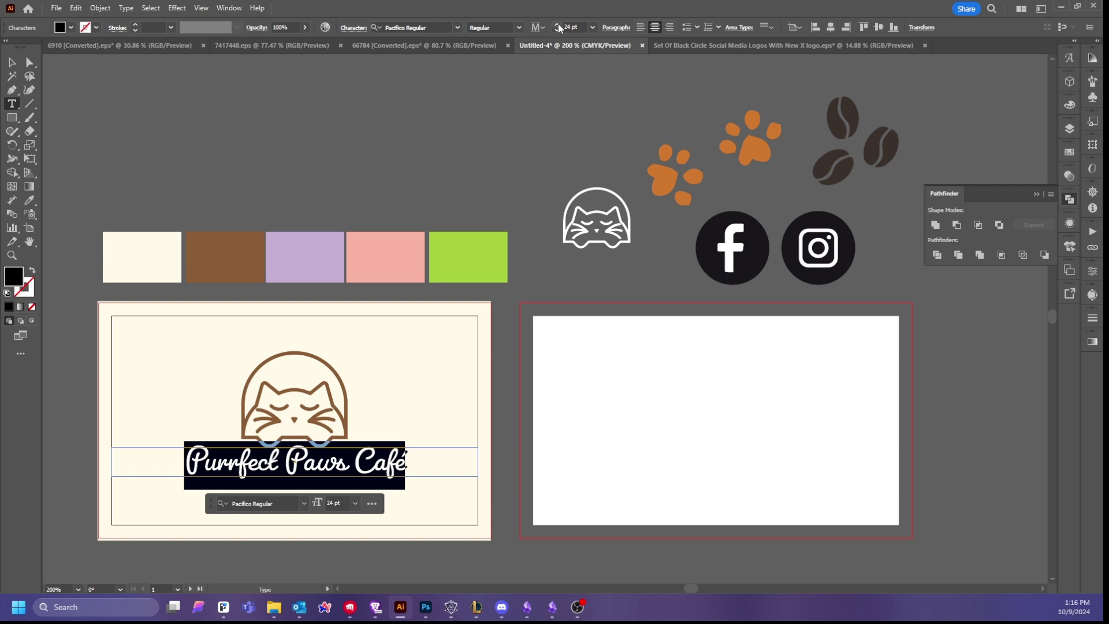
pyautogui.click(29, 199)
pyautogui.click(225, 247)
pyautogui.click(12, 62)
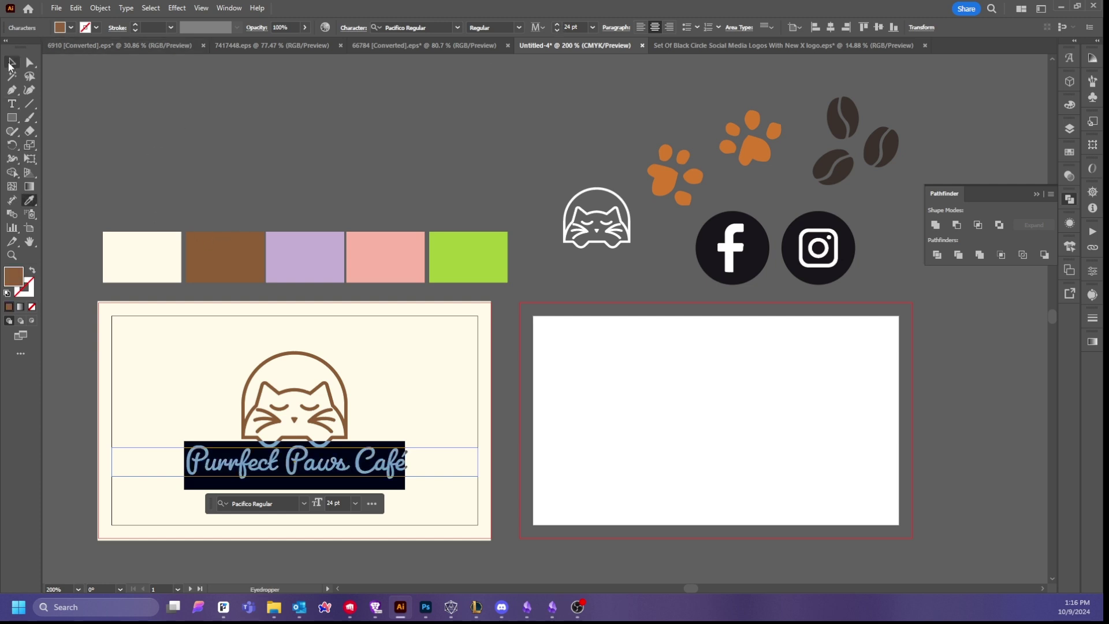
# - Shrink the brown cat icon to about 0.81 x 0.73 in above the café name and move the name up close beneath it
pyautogui.click(330, 411)
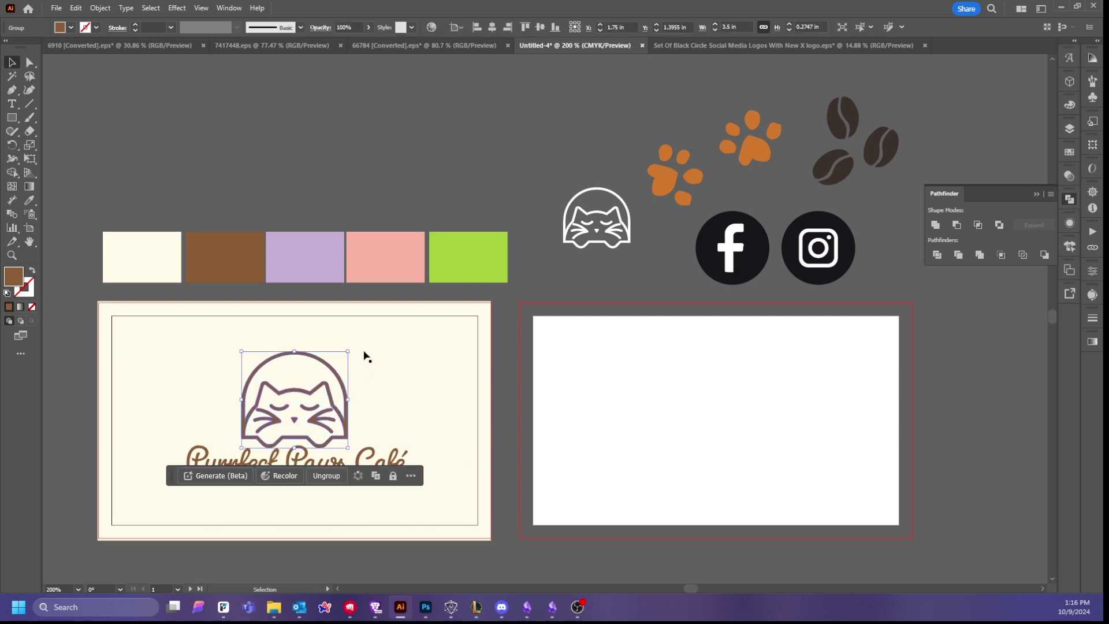
pyautogui.moveTo(347, 351); pyautogui.dragTo(338, 355)
pyautogui.moveTo(328, 407); pyautogui.dragTo(325, 397)
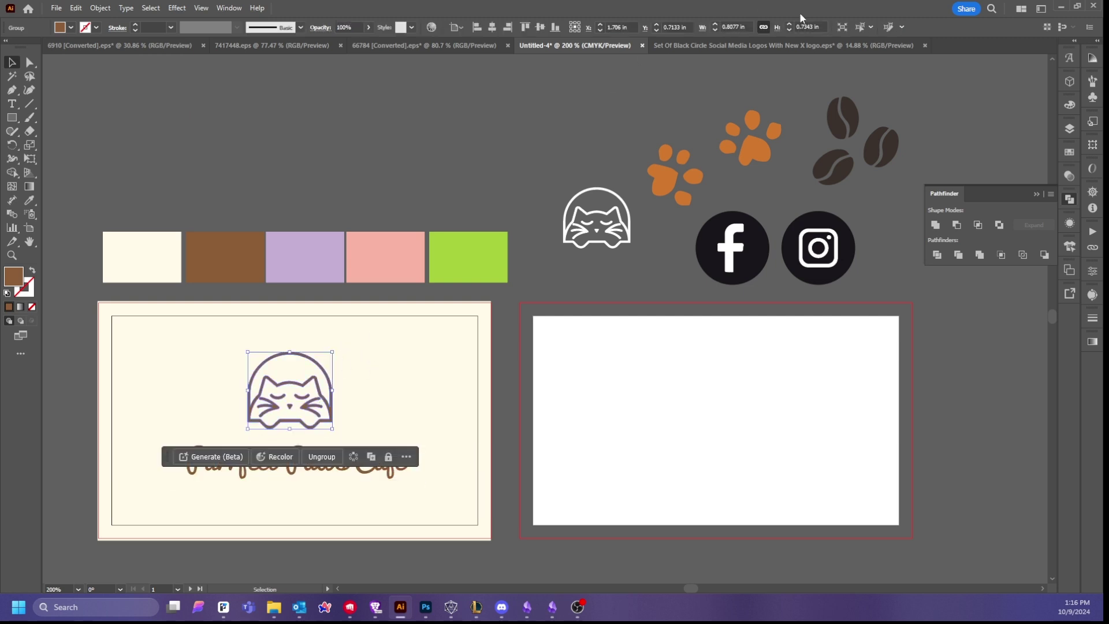
pyautogui.click(359, 471)
pyautogui.moveTo(332, 468); pyautogui.dragTo(328, 458)
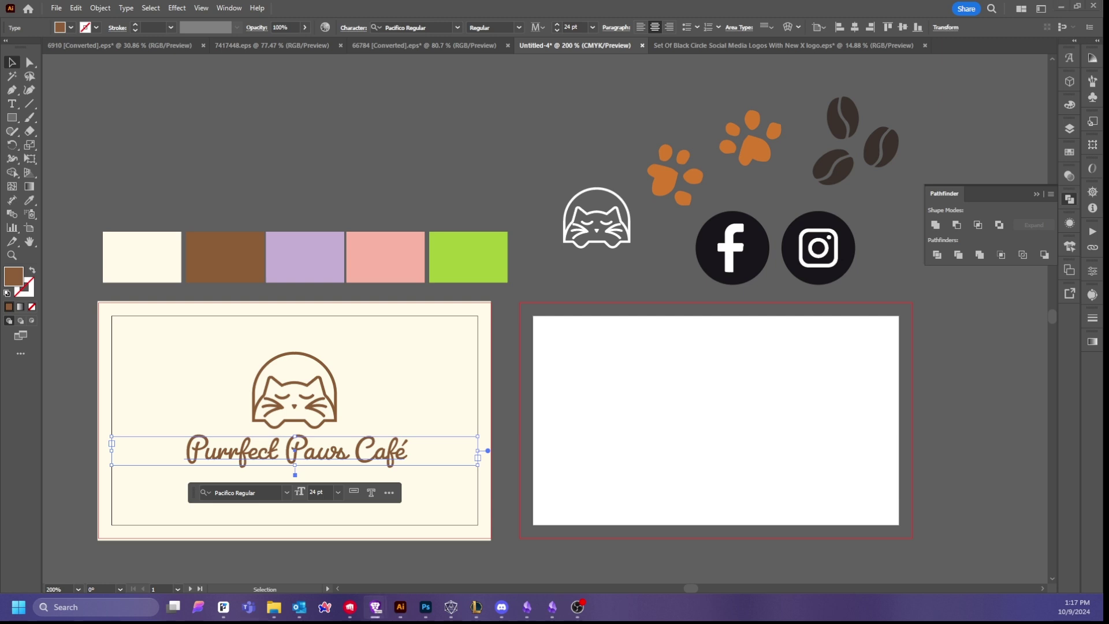
# - Add a full-width text frame under the café name reading "Where coffee and cats meet" at 14 pt
pyautogui.click(12, 104)
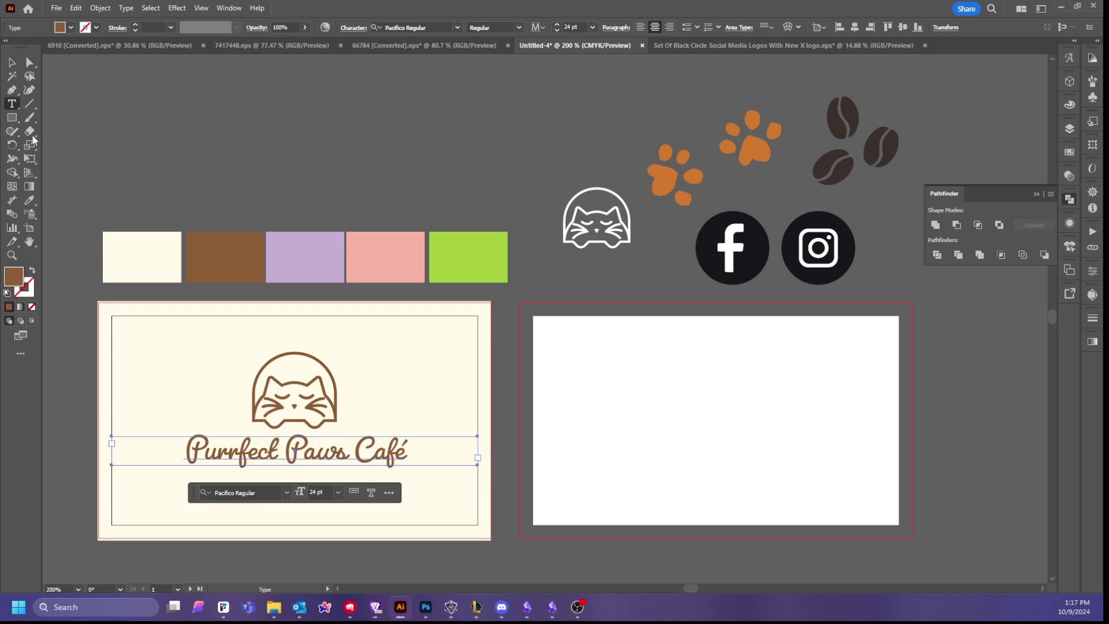
pyautogui.moveTo(114, 475)
pyautogui.mouseDown()
pyautogui.moveTo(471, 503)
pyautogui.moveTo(477, 490)
pyautogui.mouseUp()
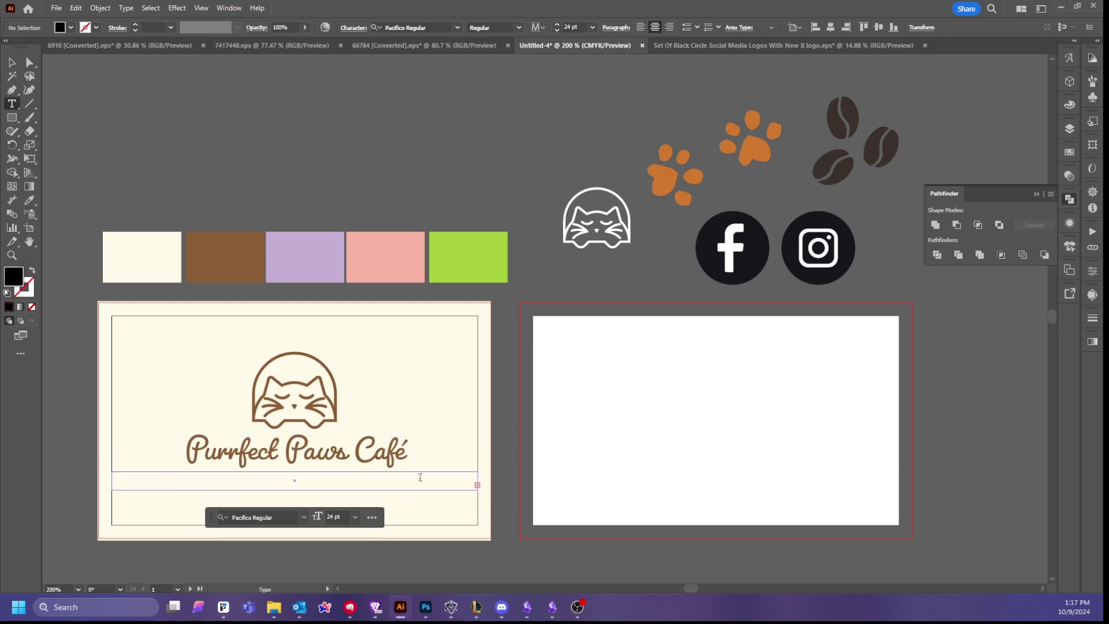
pyautogui.press('ctrl')
pyautogui.hotkey('ctrl', 'v')
pyautogui.hotkey('ctrl', 'a')
pyautogui.click(558, 32)
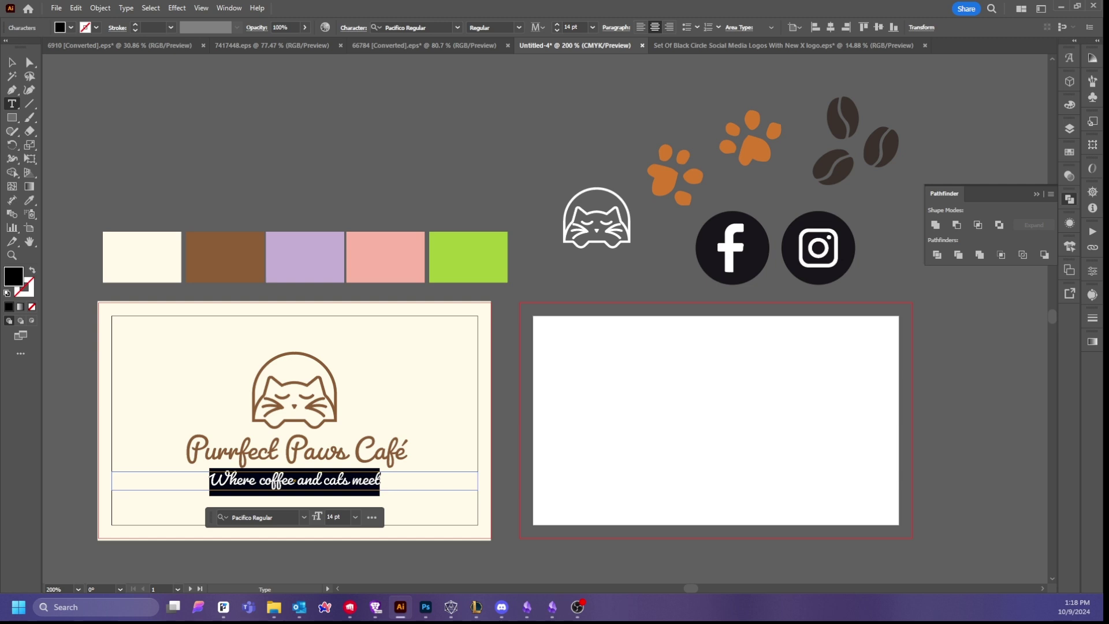
# - Set the tagline's font to Quicksand Regular and its size to 9 pt
pyautogui.click(431, 27)
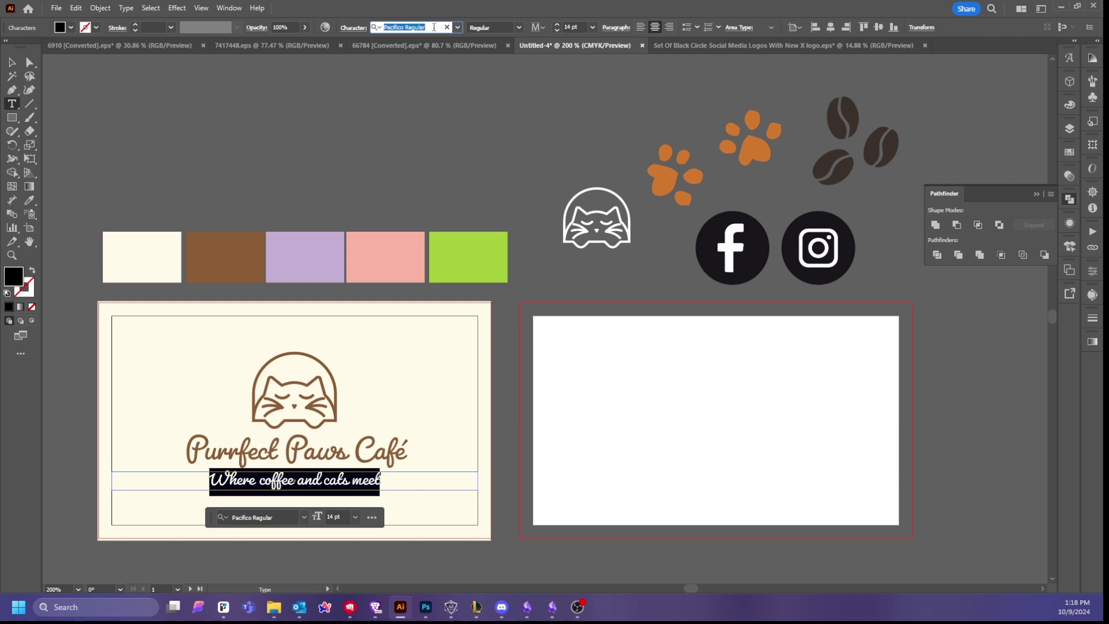
pyautogui.write('quick')
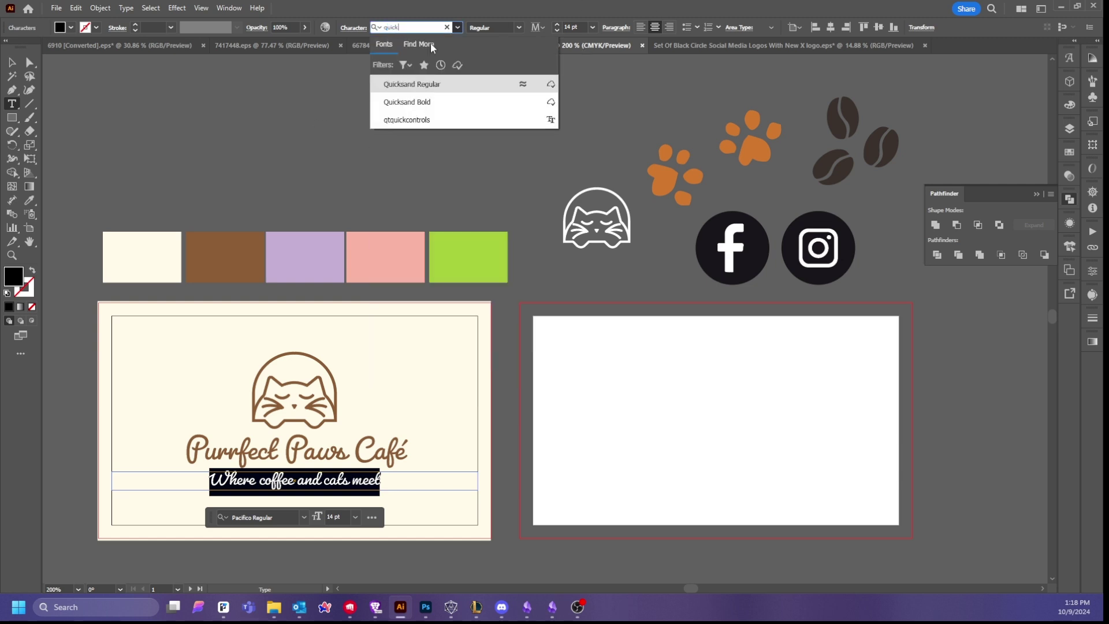
pyautogui.click(428, 85)
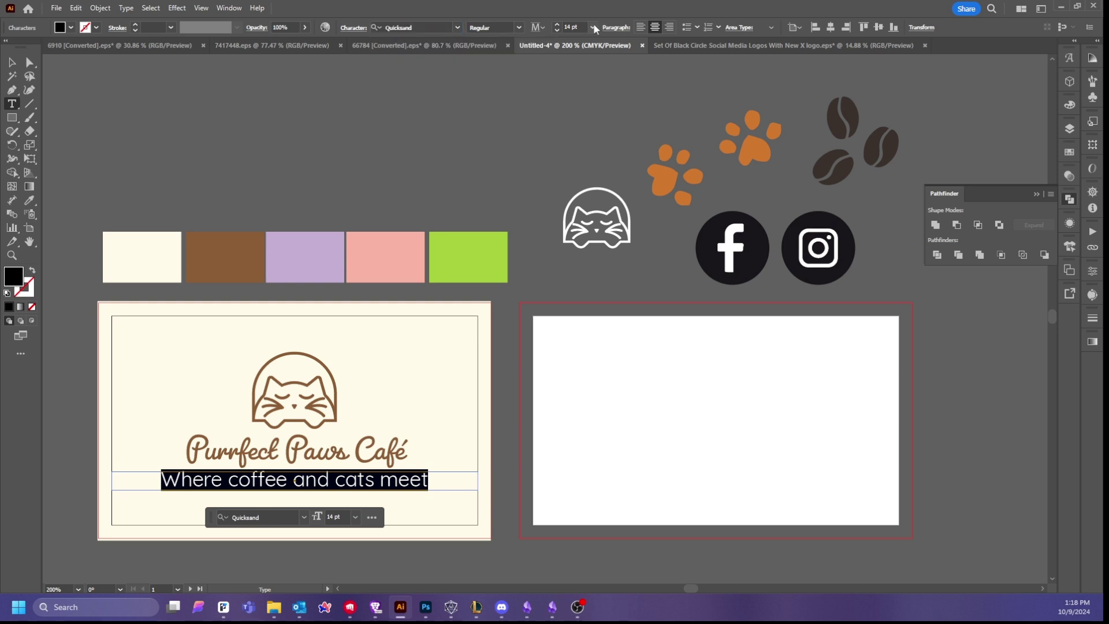
pyautogui.click(556, 30)
pyautogui.click(557, 30)
pyautogui.click(557, 30)
pyautogui.click(557, 30)
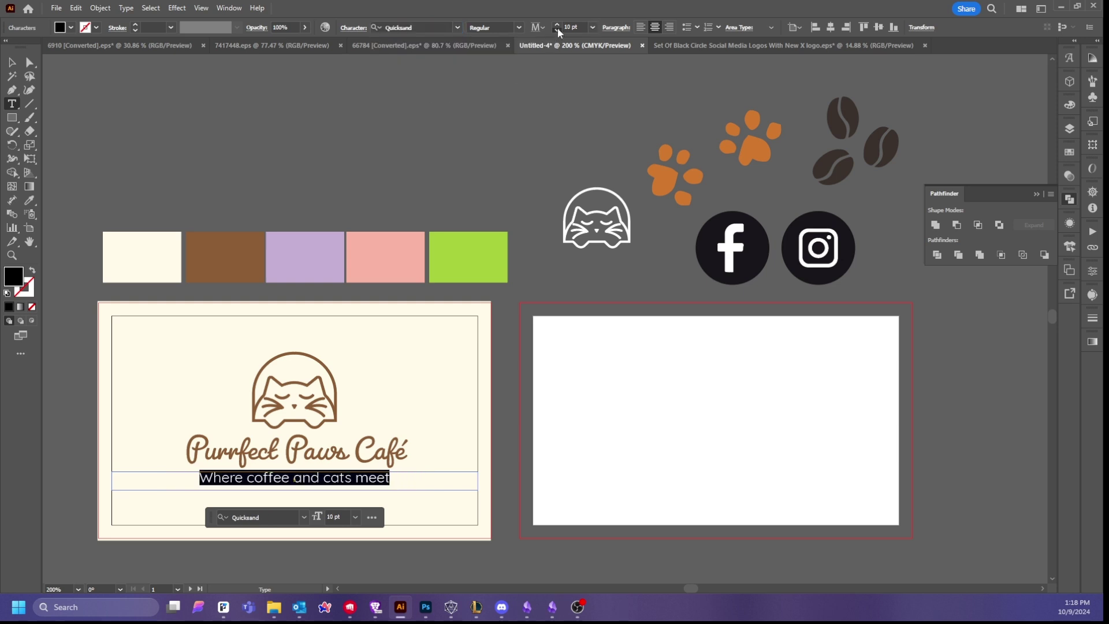
pyautogui.click(558, 30)
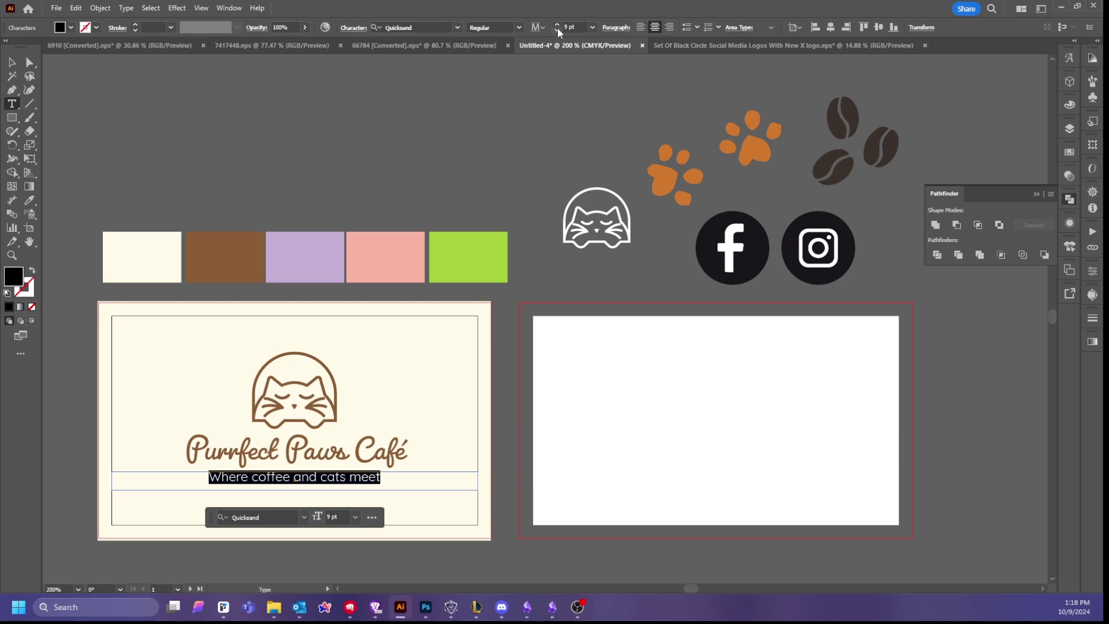
pyautogui.click(12, 62)
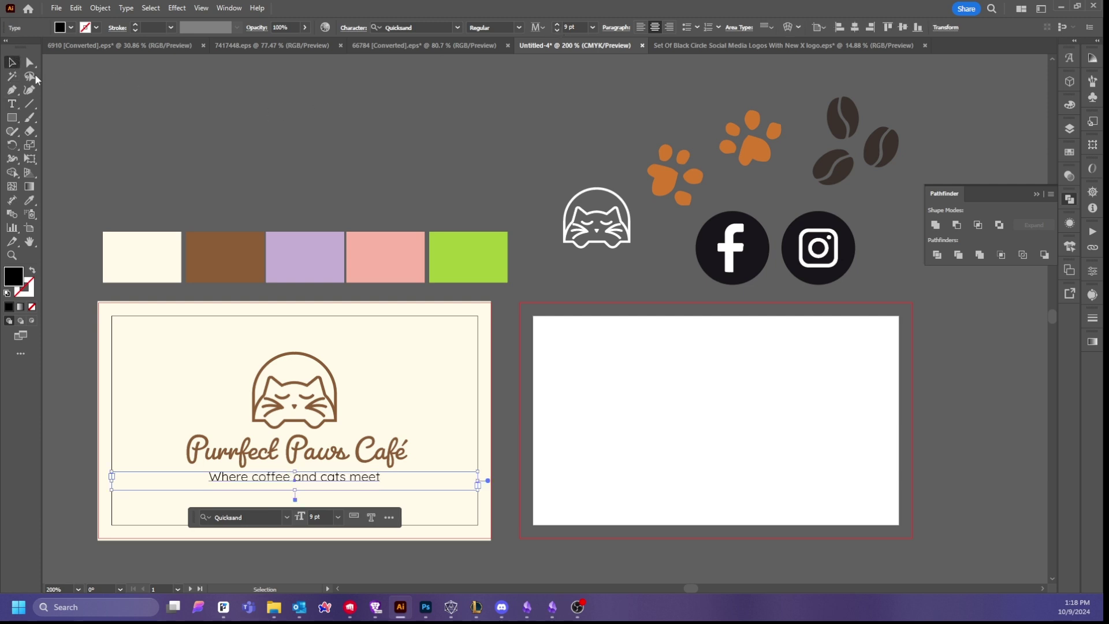
# - Move the café name and tagline down together slightly, and nudge the brown cat icon a touch upward
pyautogui.click(428, 329)
pyautogui.click(317, 473)
pyautogui.keyDown('shift'); pyautogui.click(305, 460); pyautogui.keyUp('shift')
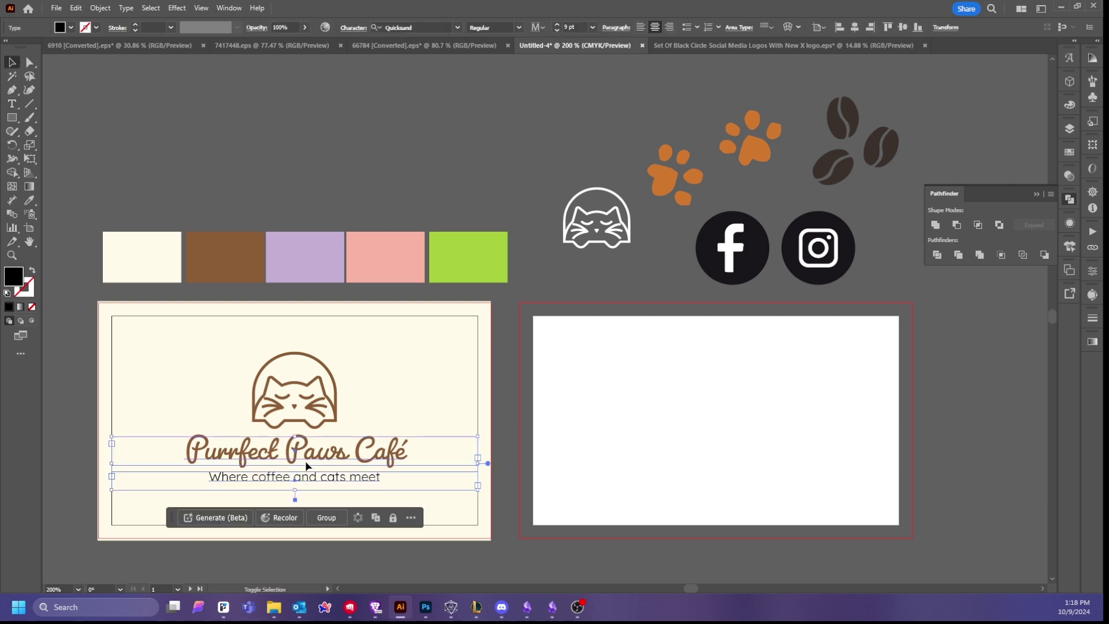
pyautogui.moveTo(306, 458); pyautogui.dragTo(307, 467)
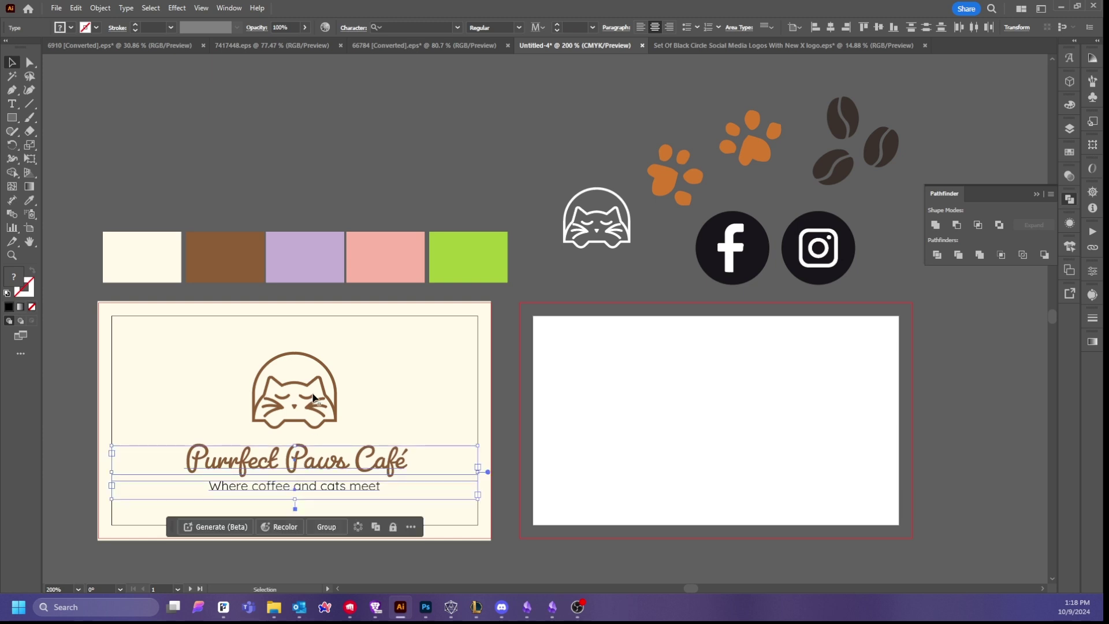
pyautogui.moveTo(319, 381); pyautogui.dragTo(319, 380)
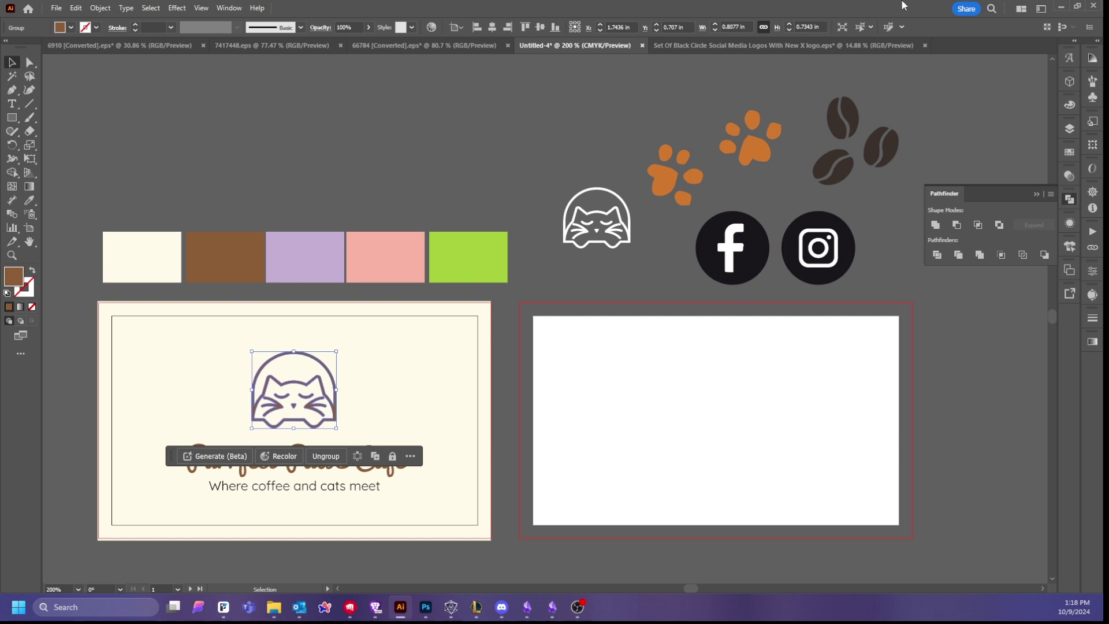
pyautogui.click(357, 134)
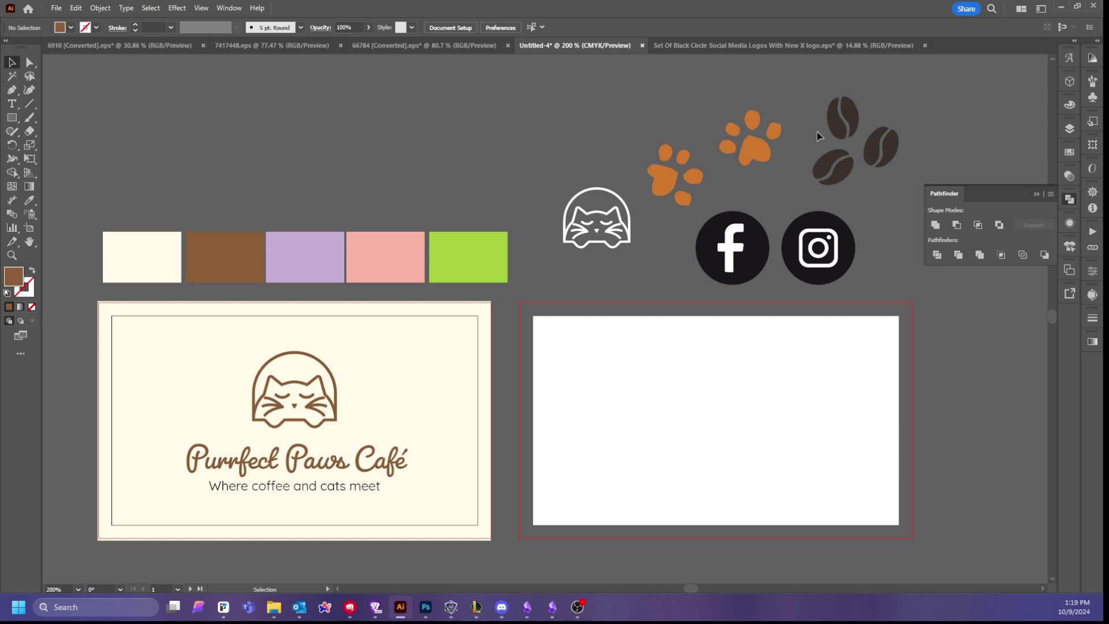
# - Place a copy of the dark coffee bean cluster on the first artboard beside the cat icon
pyautogui.moveTo(850, 134); pyautogui.dragTo(176, 384)
pyautogui.click(173, 382)
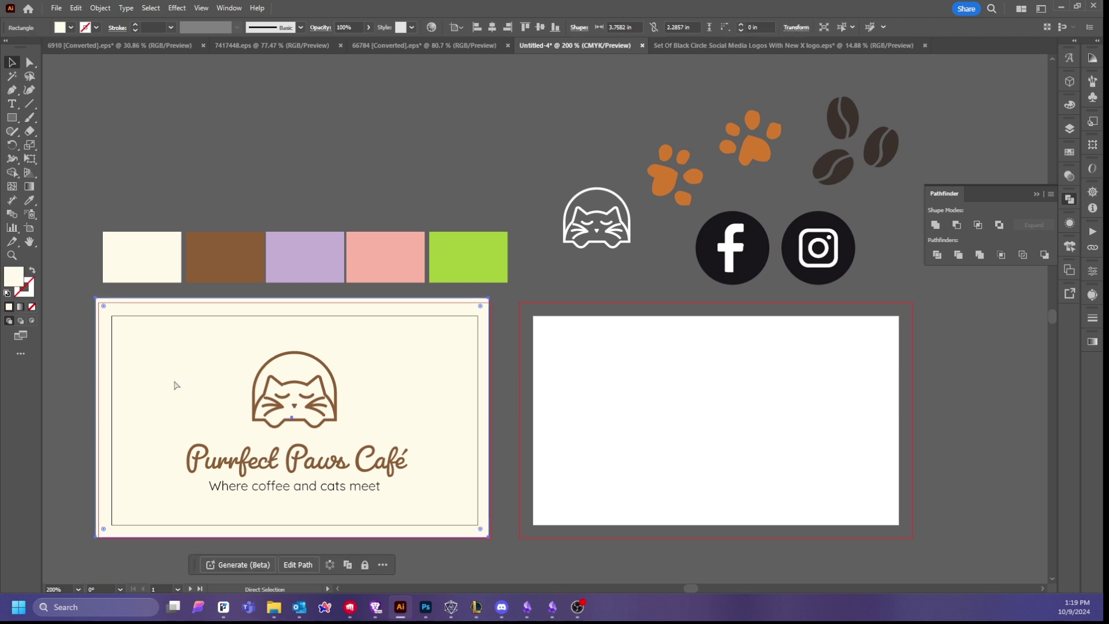
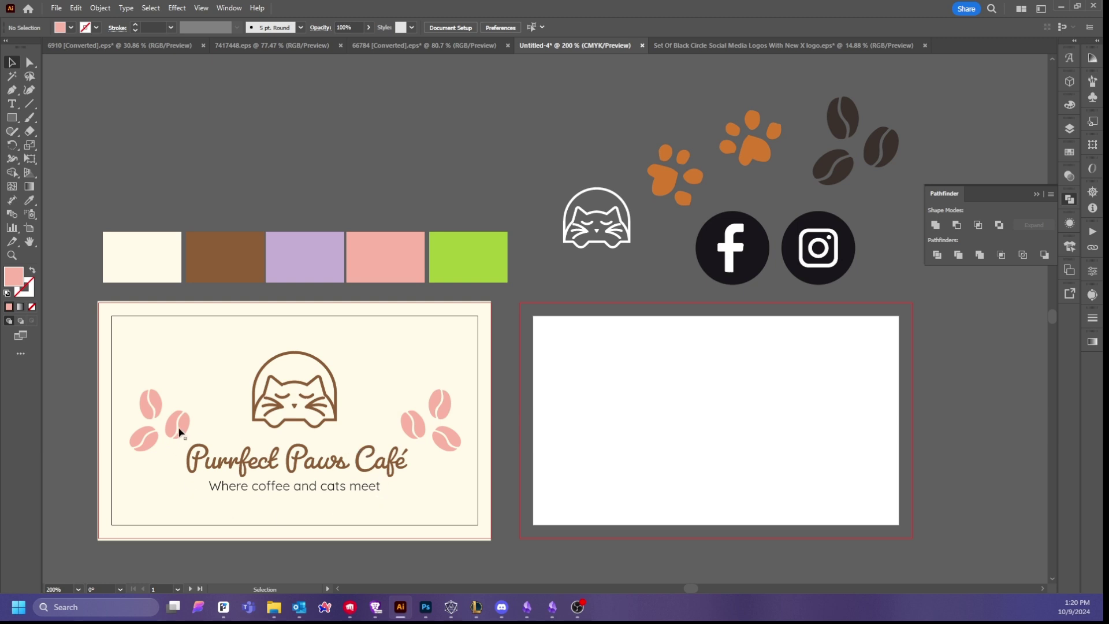
# - Enlarge the left pink coffee bean cluster to about 1.23 x 1.27 in at the card's upper-left corner and reduce its opacity to 32%
pyautogui.moveTo(179, 433); pyautogui.dragTo(226, 435)
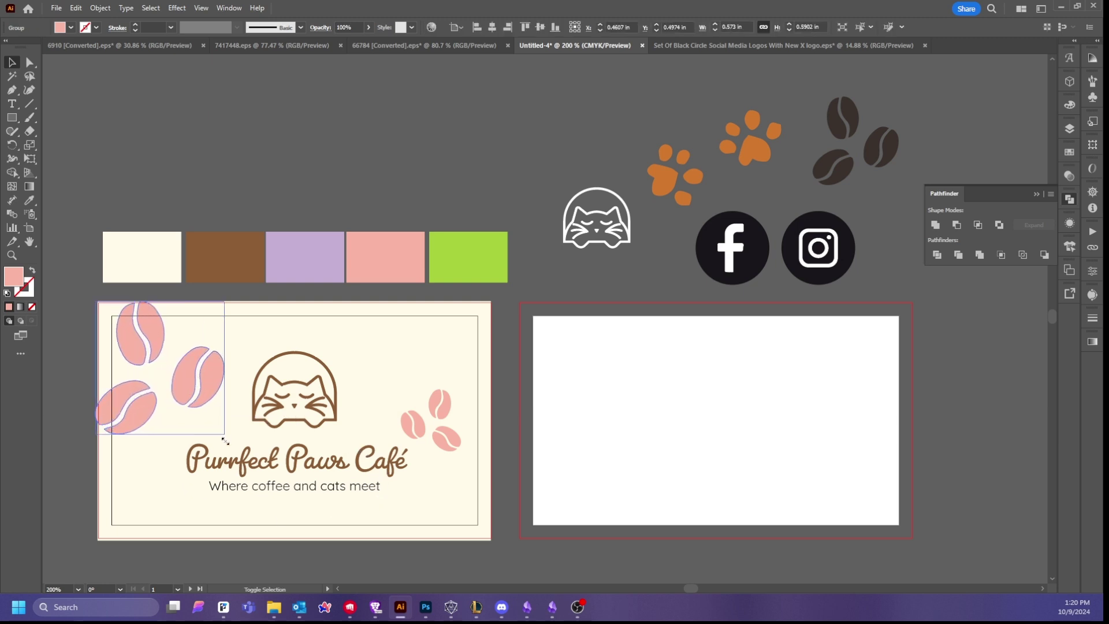
pyautogui.click(368, 27)
pyautogui.moveTo(364, 43); pyautogui.dragTo(337, 44)
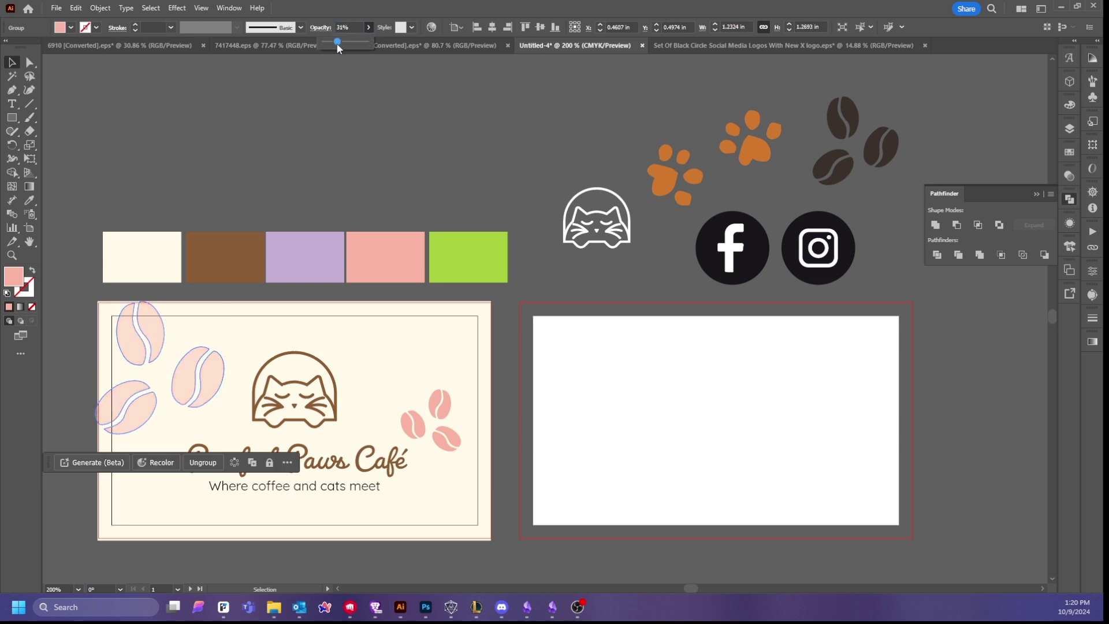
pyautogui.click(223, 155)
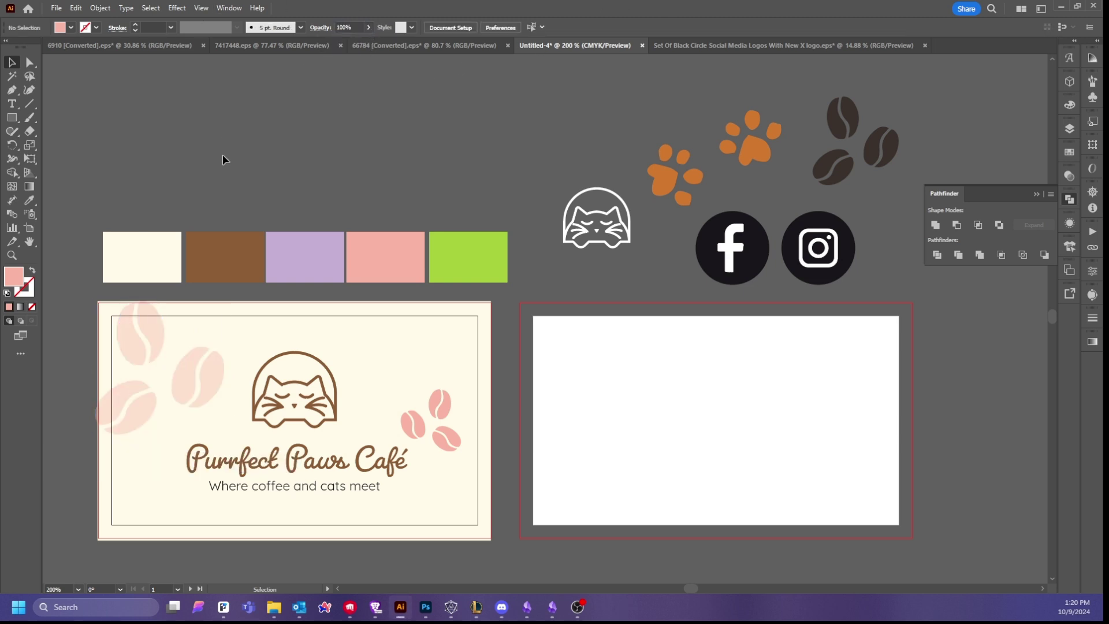
# - Delete the small pink coffee bean cluster on the right side of the first artboard
pyautogui.click(454, 446)
pyautogui.press('Delete')
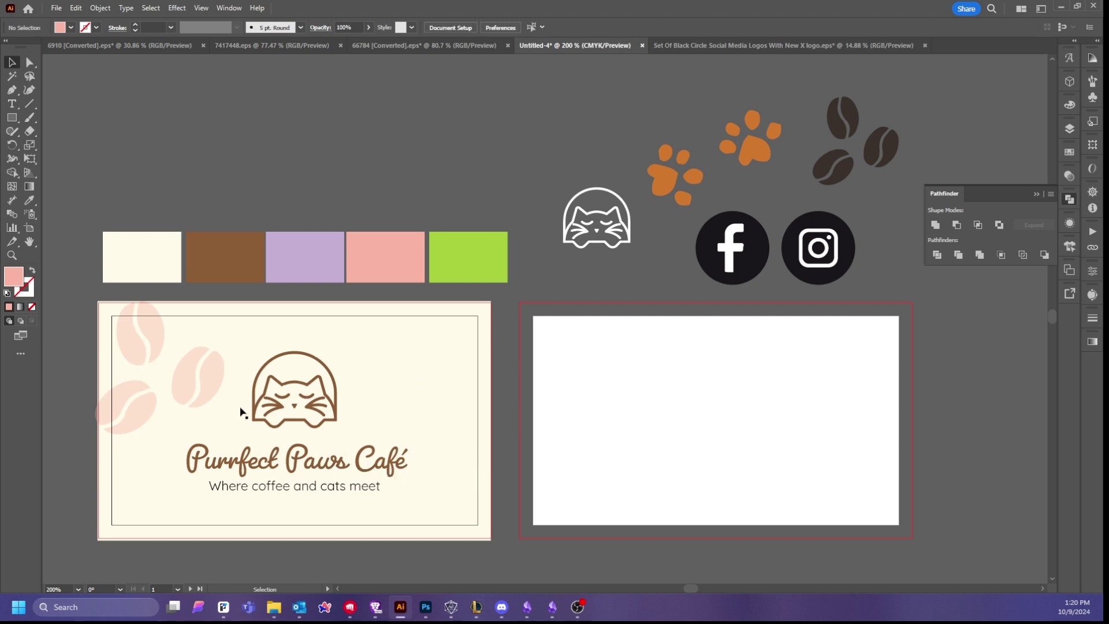
pyautogui.click(204, 384)
# - Copy both orange paw prints to the first artboard's lower-right corner and recolour the copies with the pink of the coffee beans
pyautogui.moveTo(685, 173); pyautogui.dragTo(507, 509)
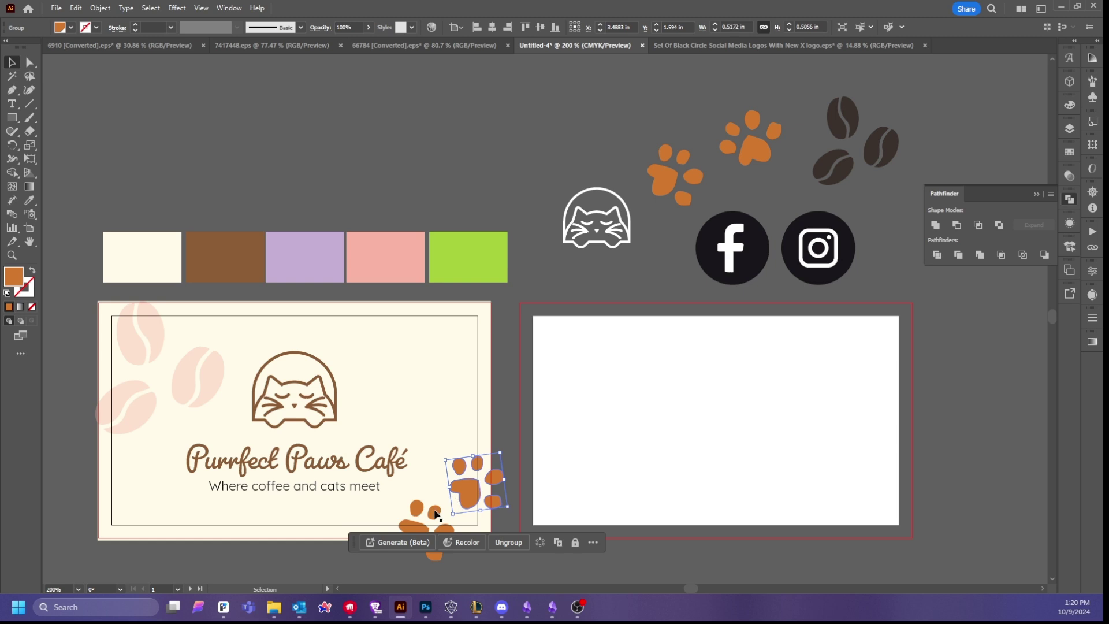
pyautogui.keyDown('shift'); pyautogui.click(419, 527); pyautogui.keyUp('shift')
pyautogui.click(29, 201)
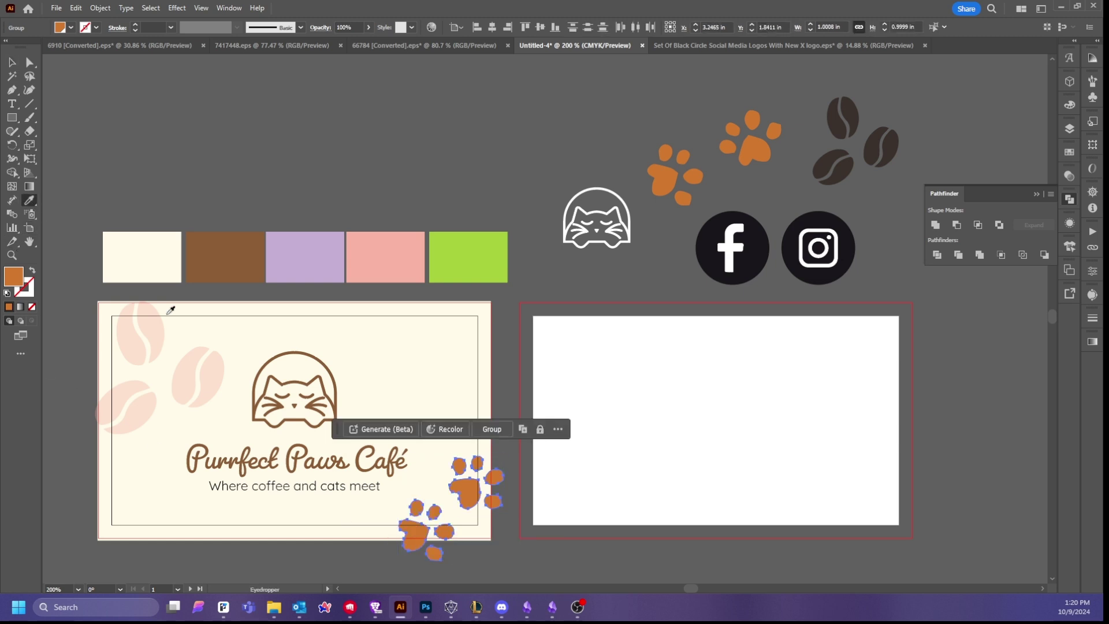
pyautogui.click(154, 317)
pyautogui.click(12, 62)
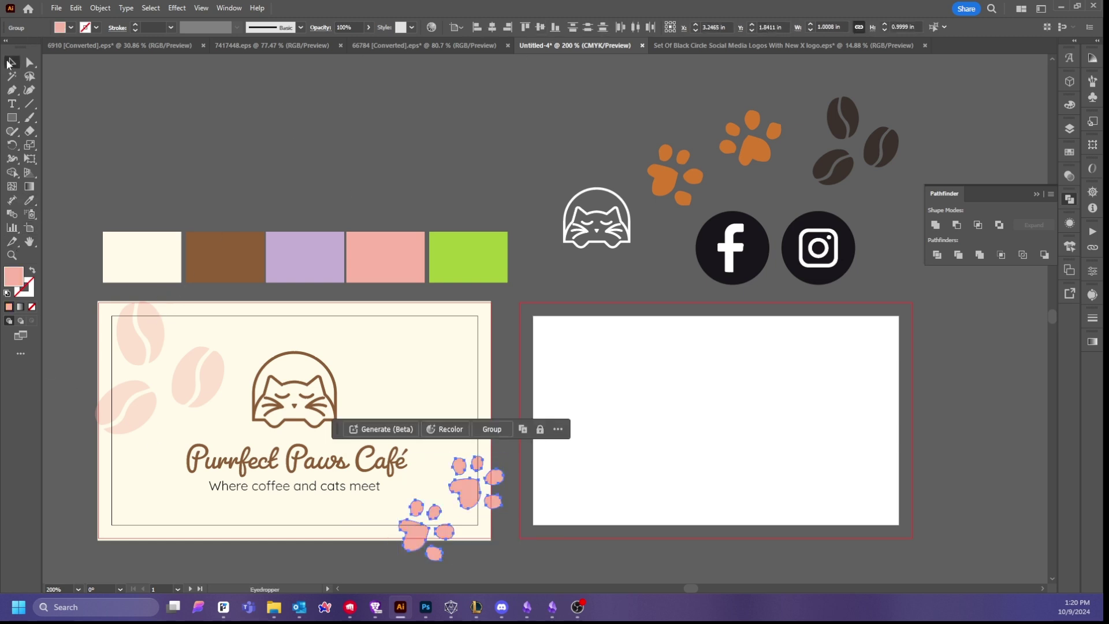
# - Reduce the opacity of the two pink paw prints to 30%, similar to the coffee beans
pyautogui.click(156, 327)
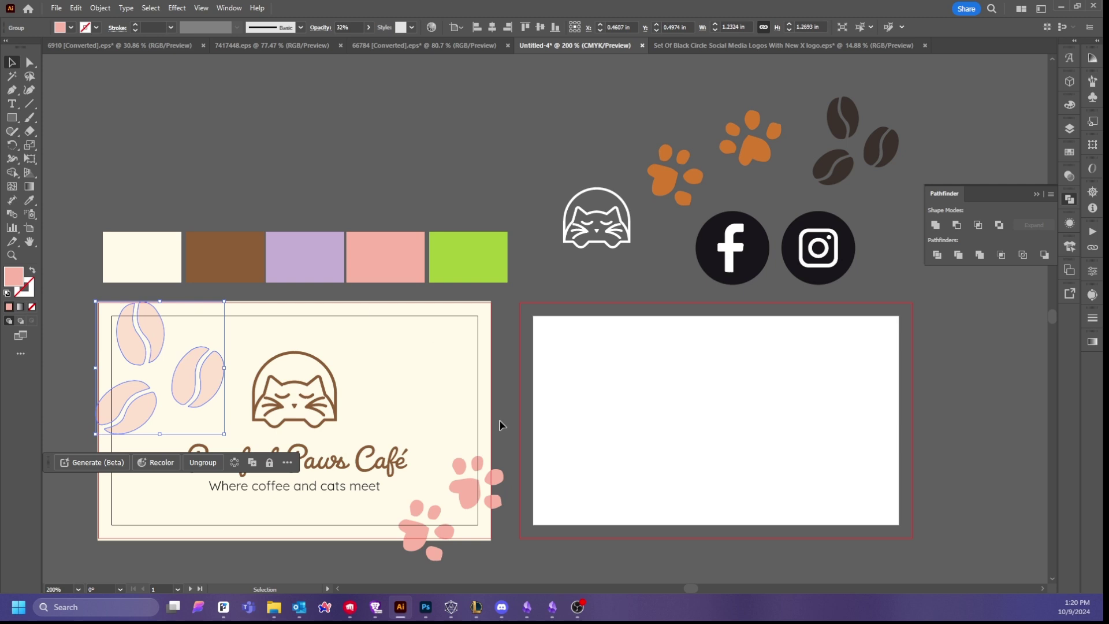
pyautogui.click(473, 505)
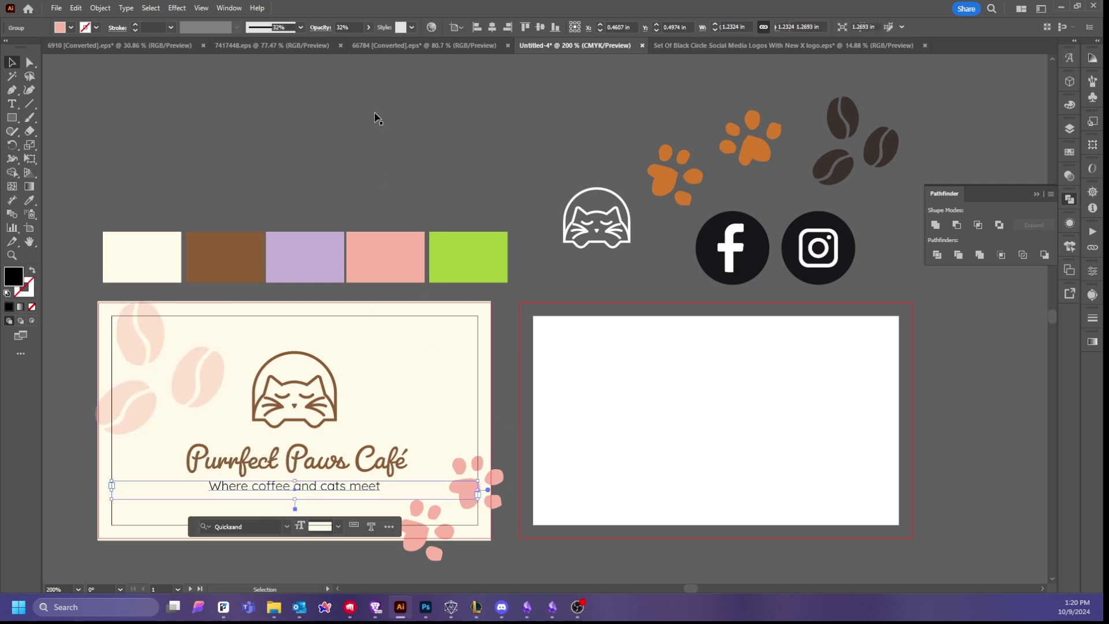
pyautogui.keyDown('shift'); pyautogui.click(435, 530); pyautogui.keyUp('shift')
pyautogui.click(347, 22)
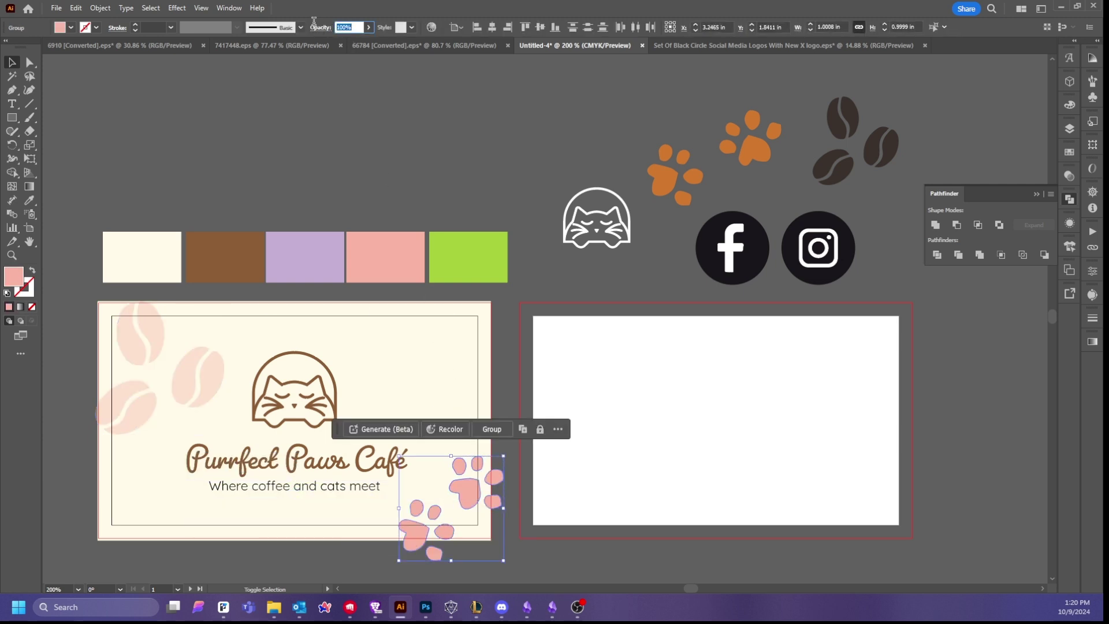
pyautogui.write('30')
pyautogui.press('Return')
pyautogui.click(420, 119)
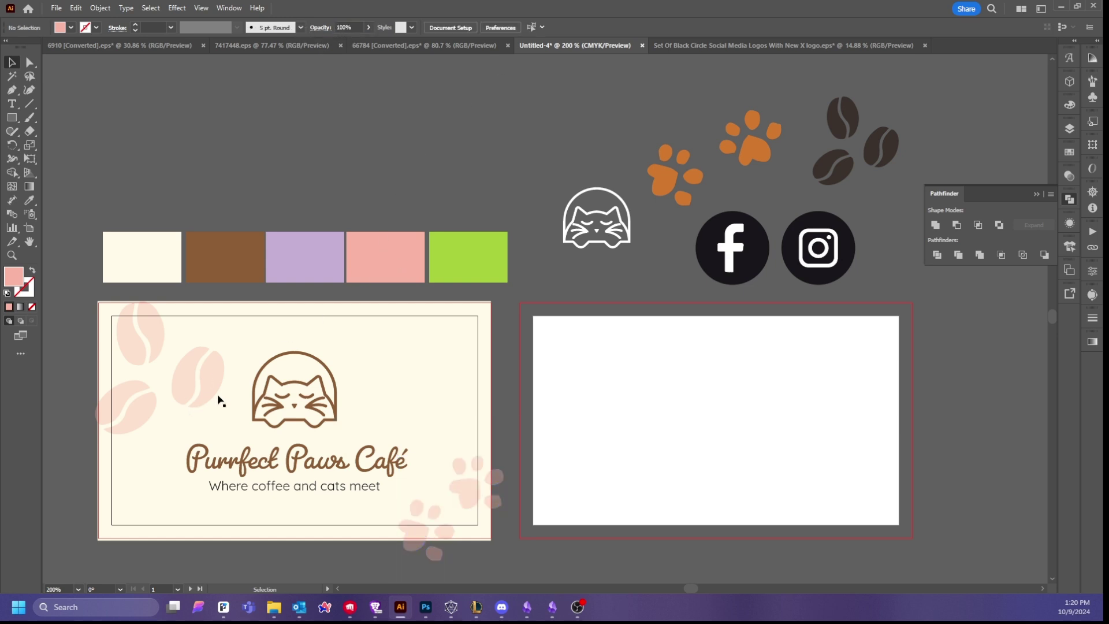
# - Shift the faded coffee beans up and left past the first artboard's corner, and preview the card in Trim View
pyautogui.click(202, 382)
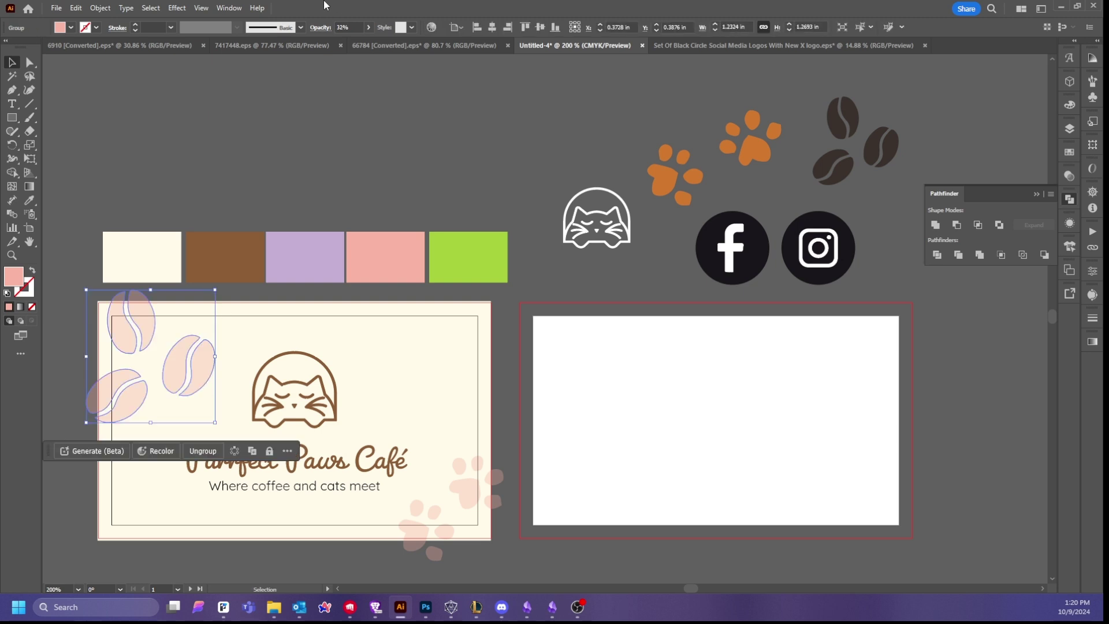
pyautogui.click(201, 8)
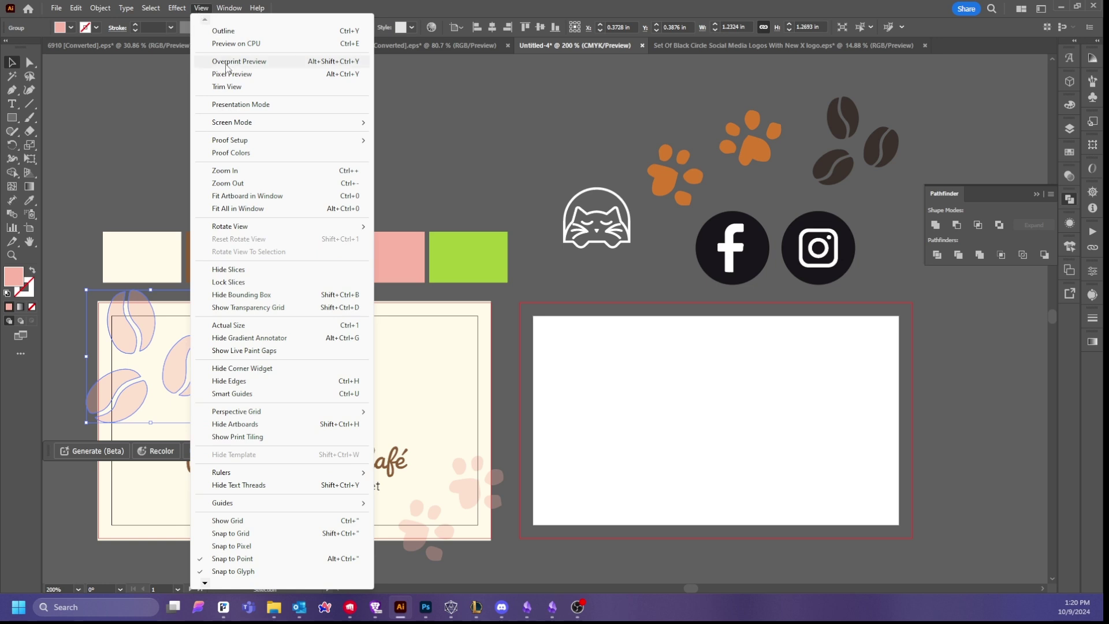
pyautogui.click(227, 87)
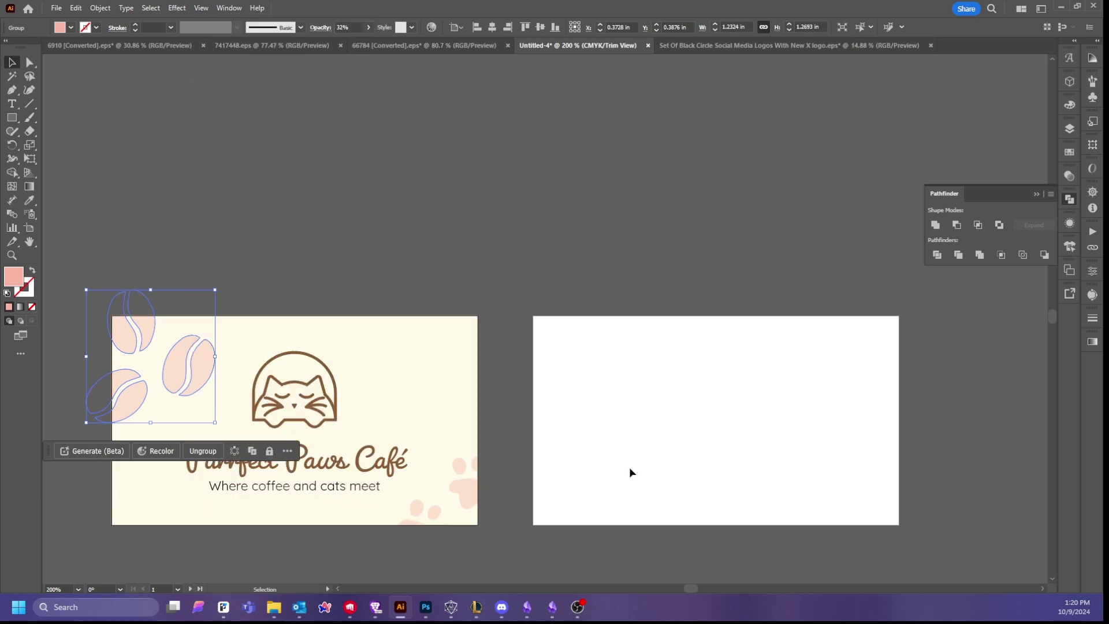
# - Rotate the faded coffee bean cluster on the first artboard and reposition it over the upper-left corner
pyautogui.click(370, 131)
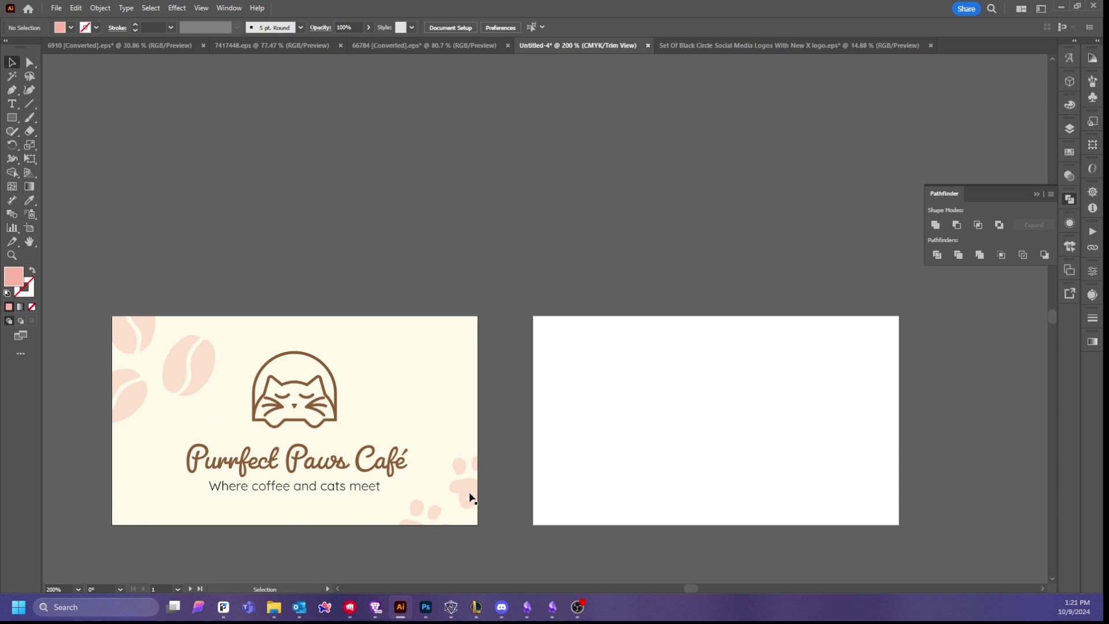
pyautogui.moveTo(207, 379); pyautogui.dragTo(344, 384)
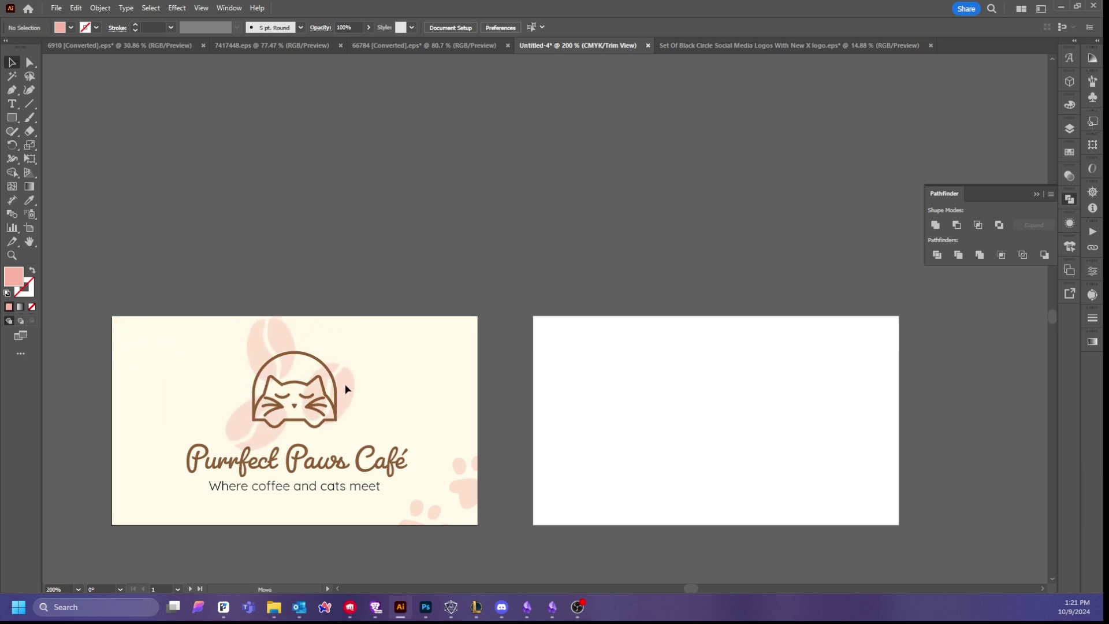
pyautogui.moveTo(362, 457); pyautogui.dragTo(283, 485)
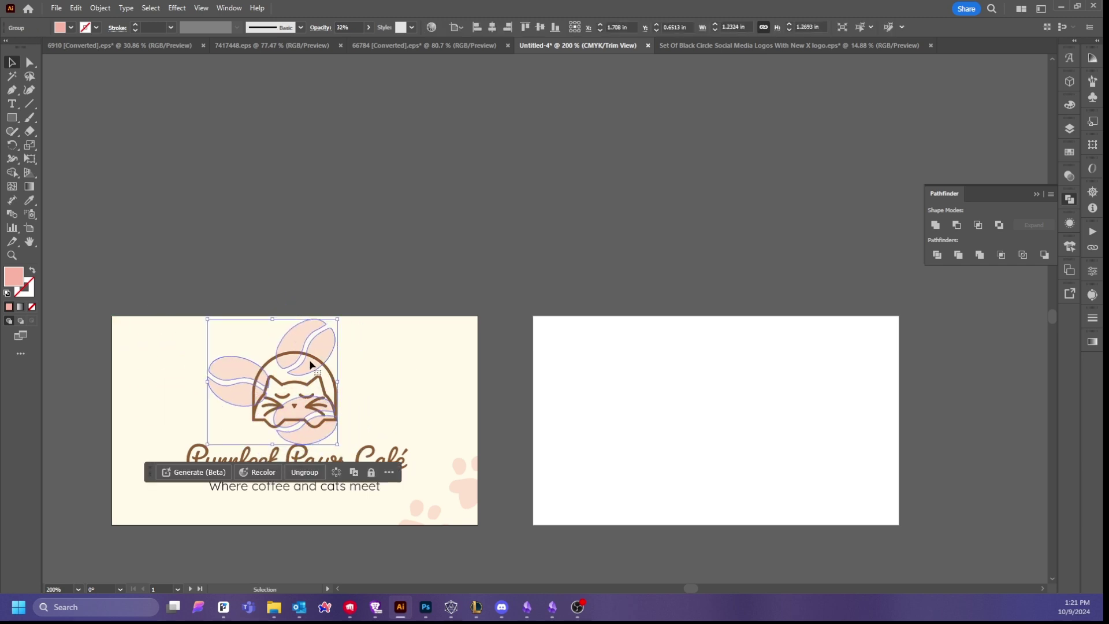
pyautogui.moveTo(310, 359); pyautogui.dragTo(186, 324)
# - Copy the bean cluster to the card's upper-right corner and rotate the copy so its beans sit differently from the original
pyautogui.moveTo(421, 316); pyautogui.dragTo(483, 312)
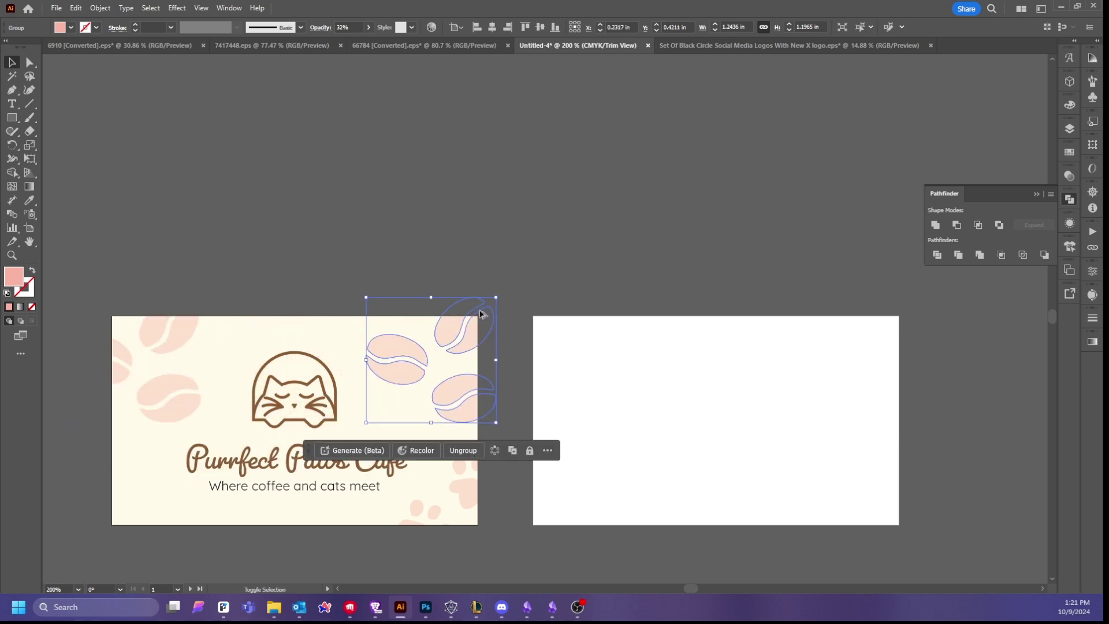
pyautogui.moveTo(355, 297); pyautogui.dragTo(420, 474)
pyautogui.hotkey('ctrl', 'z')
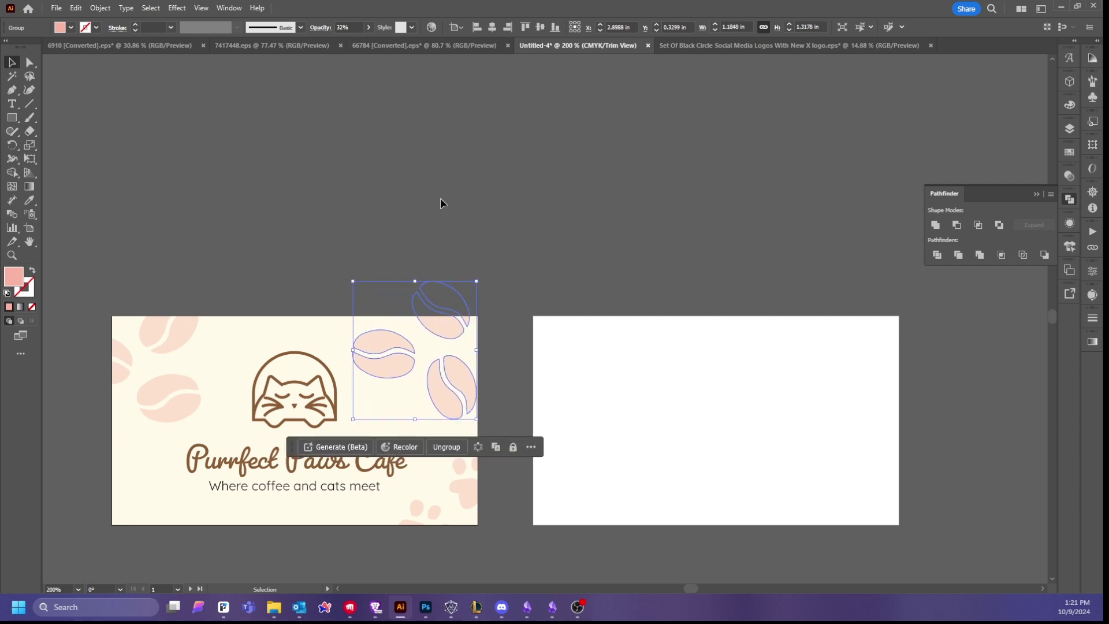
pyautogui.click(453, 301)
# - Place another rotated copy of the bean cluster above the card so one bean overlaps the top edge over the cat icon
pyautogui.click(411, 354)
pyautogui.click(372, 317)
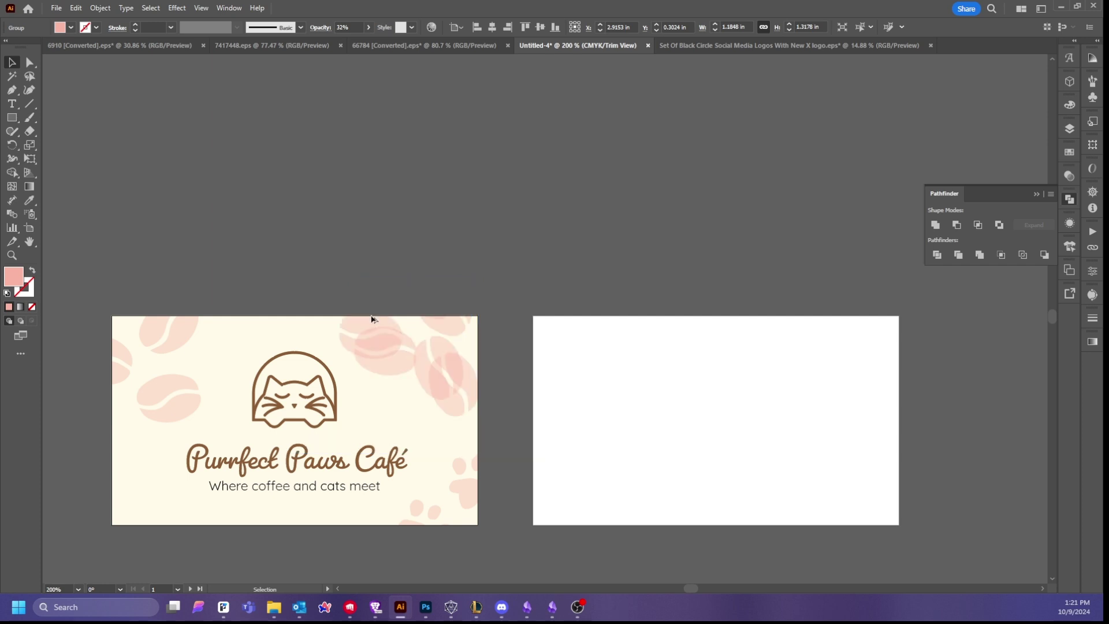
pyautogui.moveTo(227, 271); pyautogui.dragTo(259, 264)
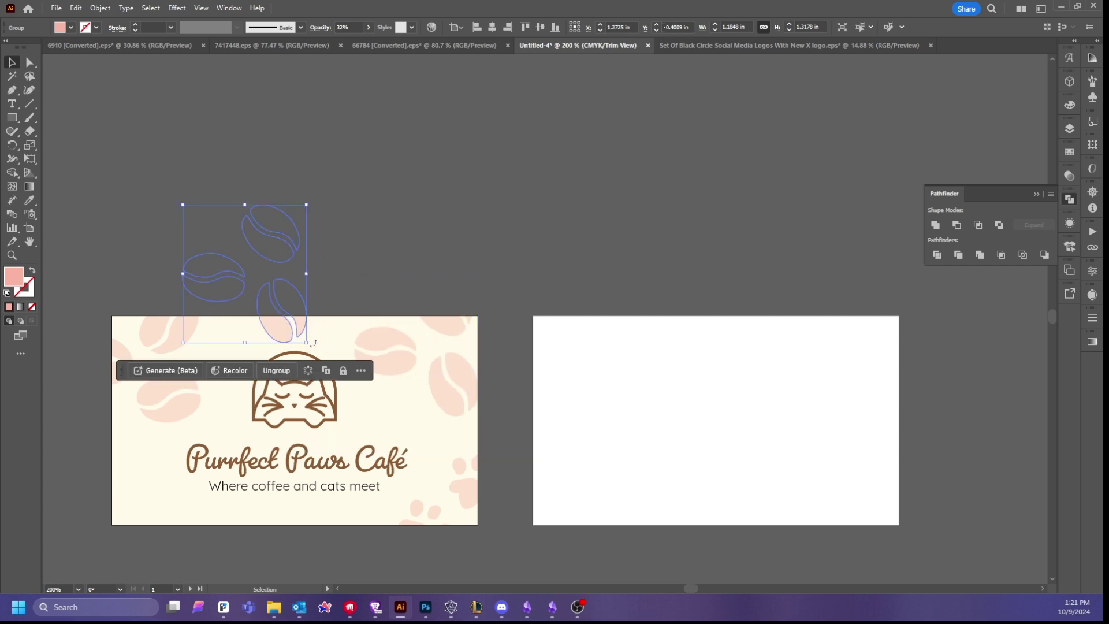
pyautogui.moveTo(176, 202); pyautogui.dragTo(183, 251)
pyautogui.hotkey('ctrl', 'z')
pyautogui.hotkey('ctrl', 'z')
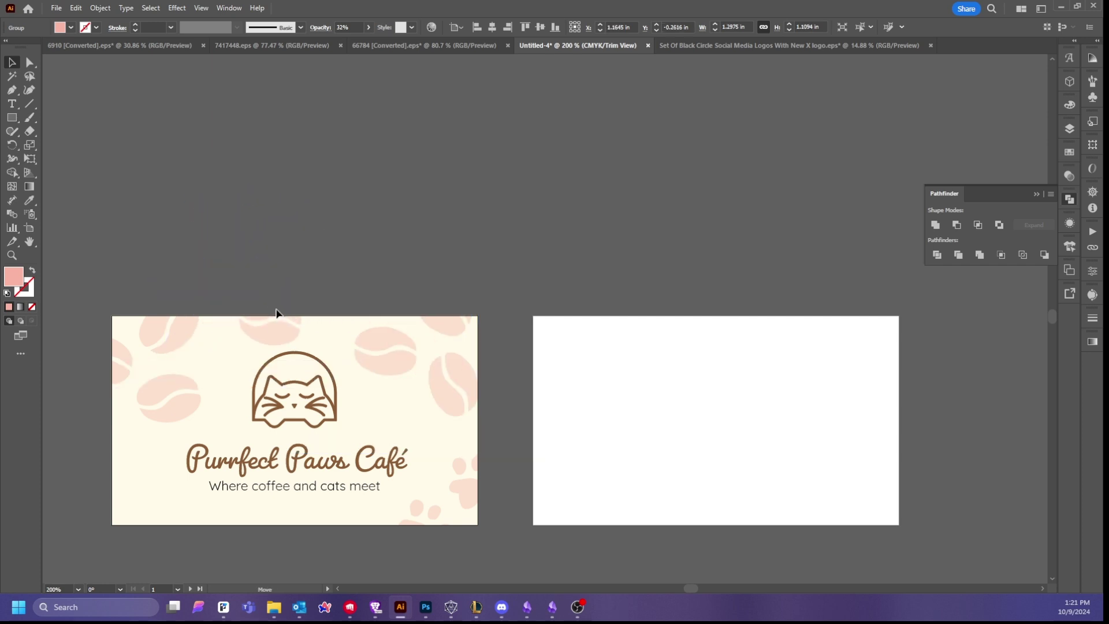
pyautogui.hotkey('ctrl', 'shift', 'z')
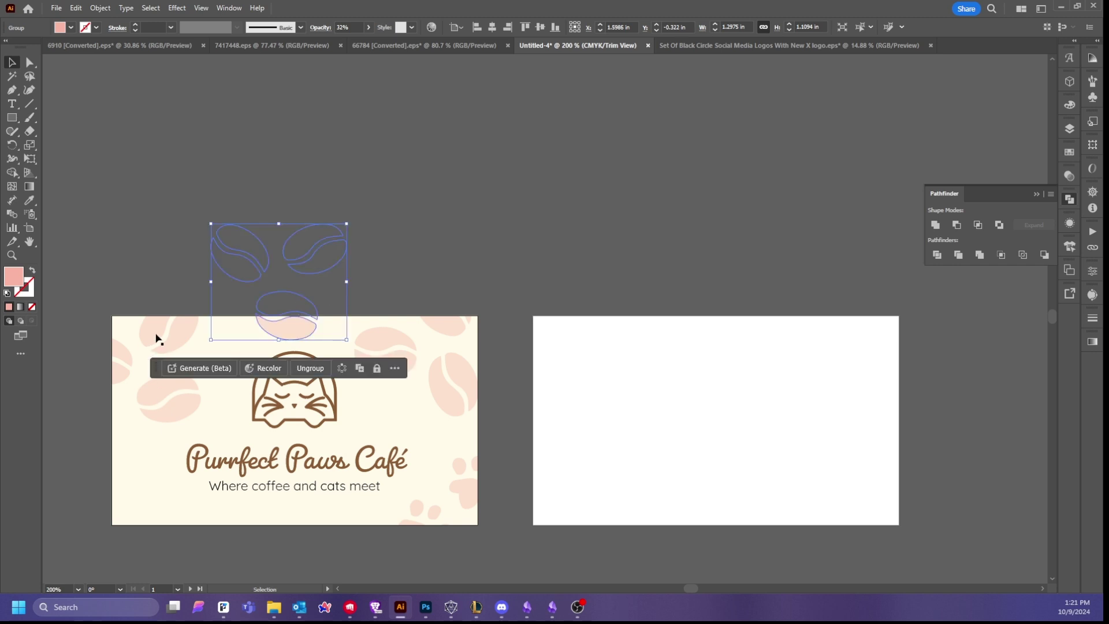
pyautogui.hotkey('ctrl', 'z')
# - Shift the left bean cluster slightly inward and rotate the right bean cluster slightly clockwise
pyautogui.click(166, 344)
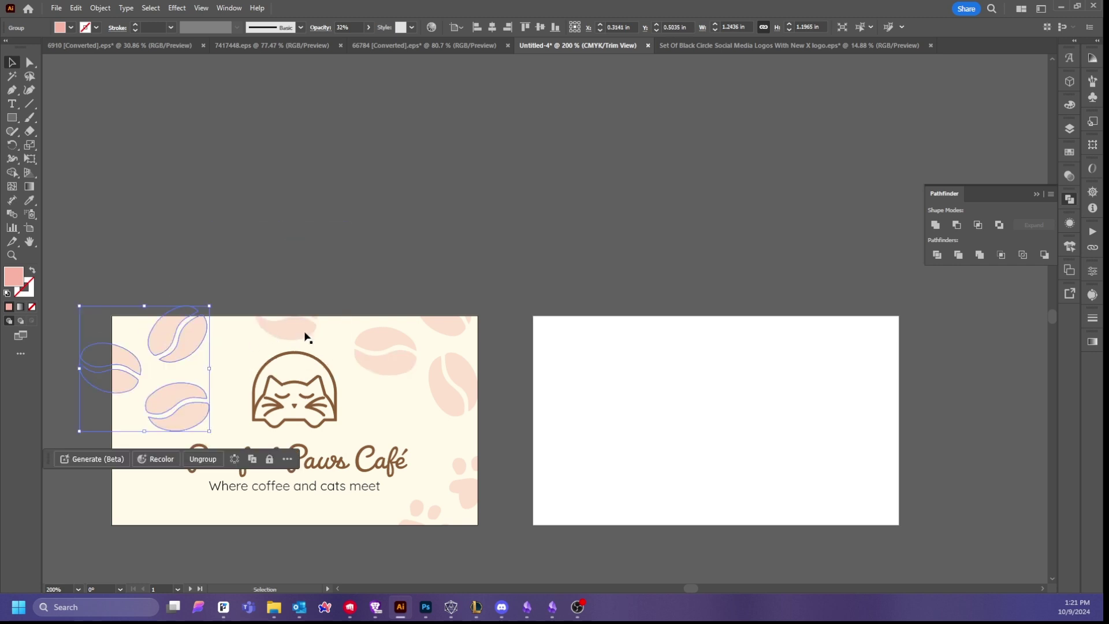
pyautogui.click(463, 386)
pyautogui.moveTo(483, 422); pyautogui.dragTo(466, 401)
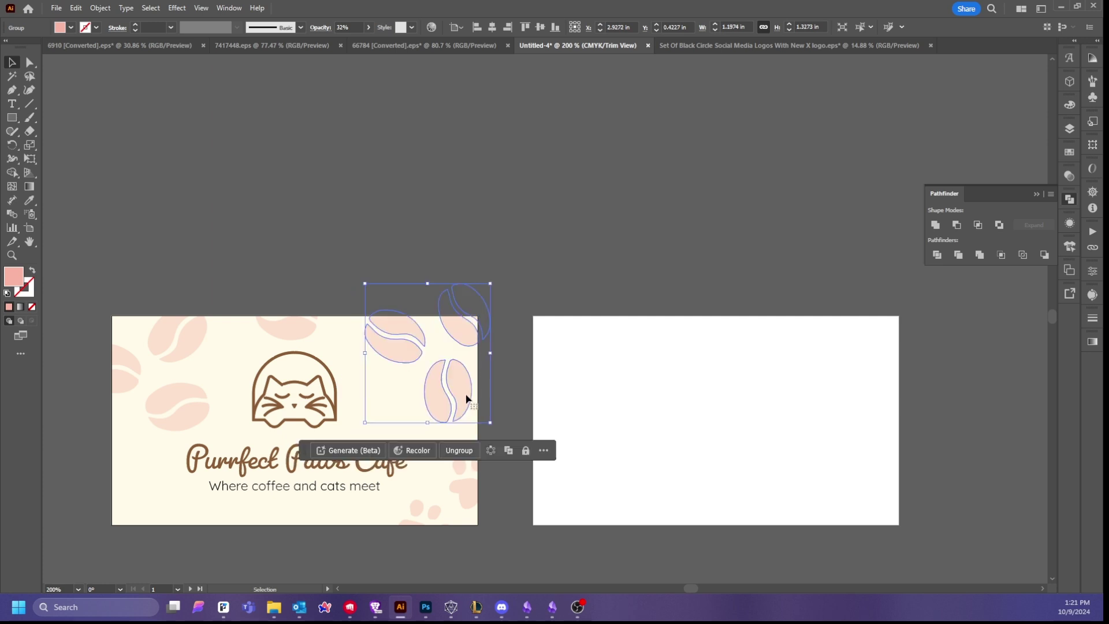
# - Delete the pink paw prints from the first artboard's lower-right corner
pyautogui.click(465, 493)
pyautogui.press('Delete')
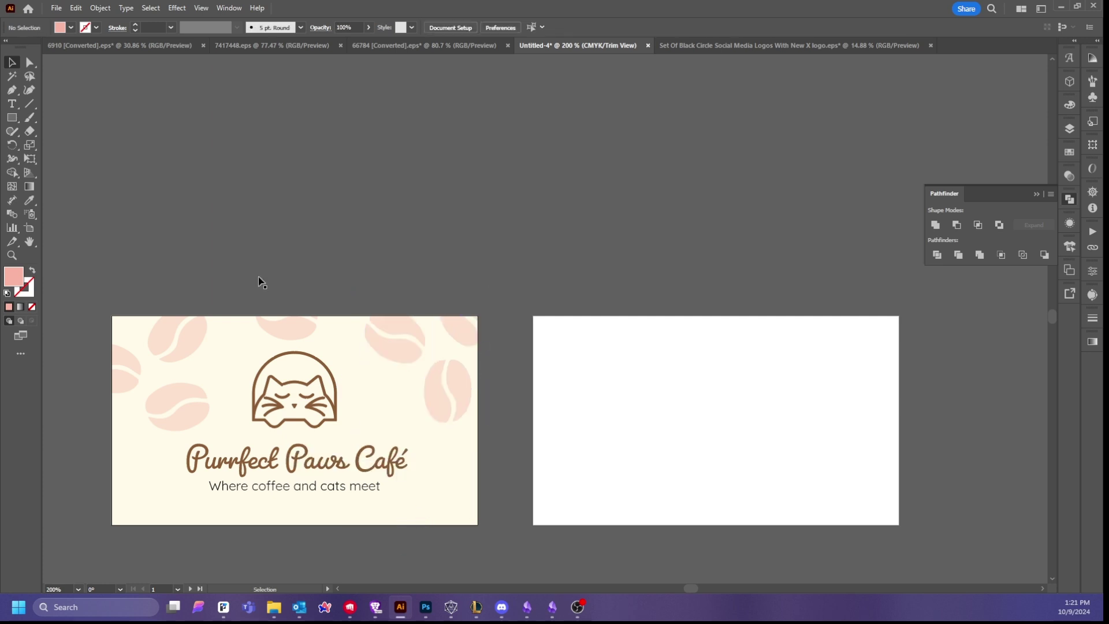
# - Nudge the left and right bean clusters outward and lower the cat icon slightly toward the café name
pyautogui.moveTo(179, 381); pyautogui.dragTo(168, 386)
pyautogui.moveTo(456, 379); pyautogui.dragTo(458, 376)
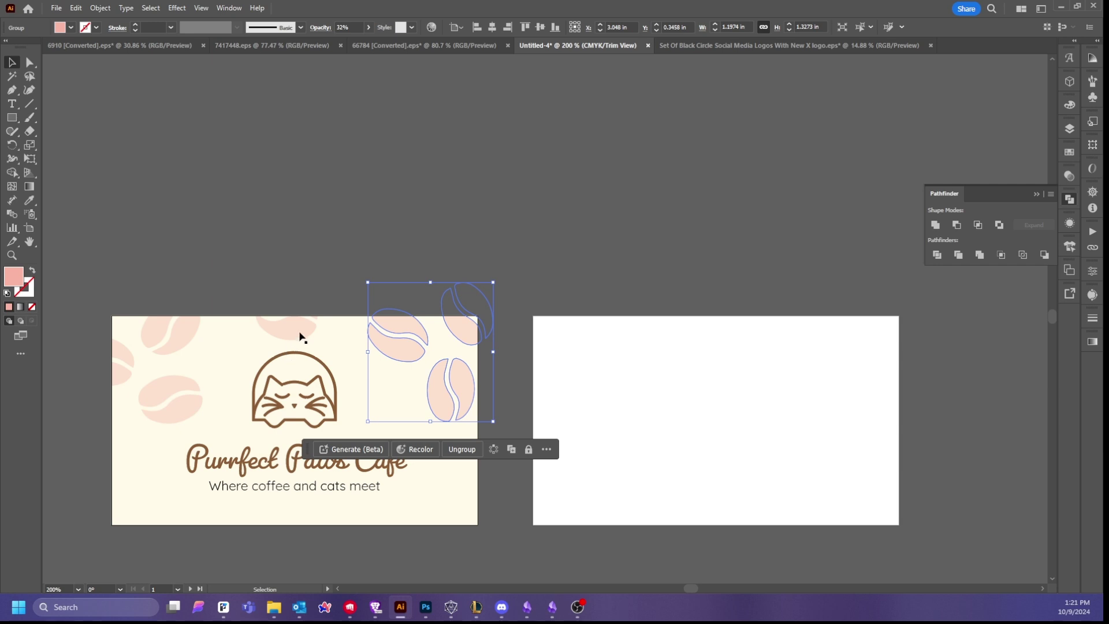
pyautogui.click(299, 390)
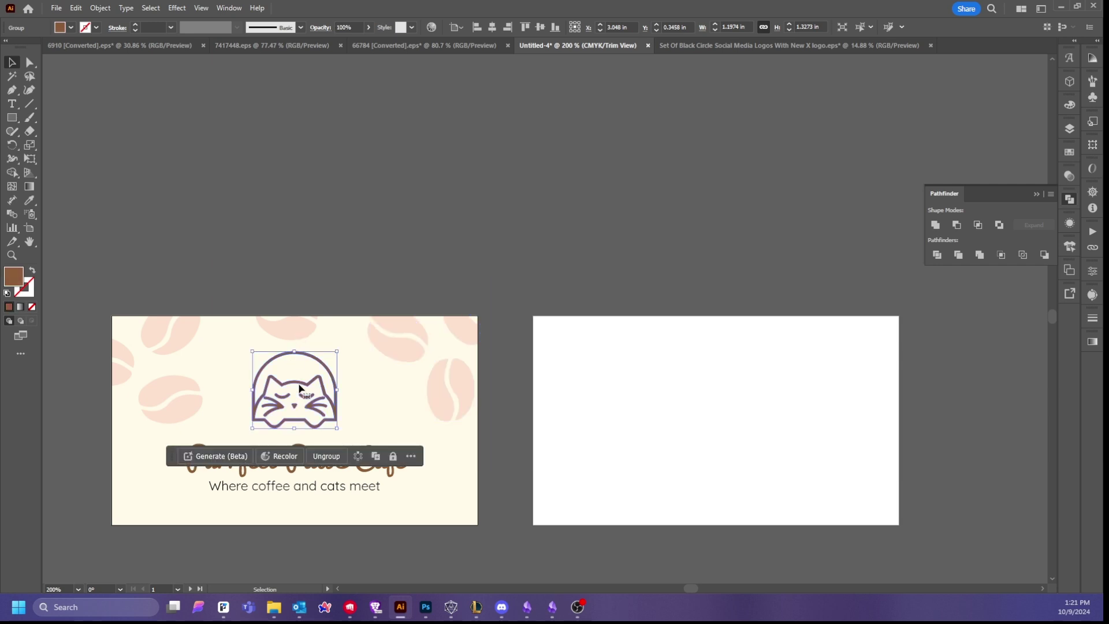
pyautogui.moveTo(300, 389); pyautogui.dragTo(300, 395)
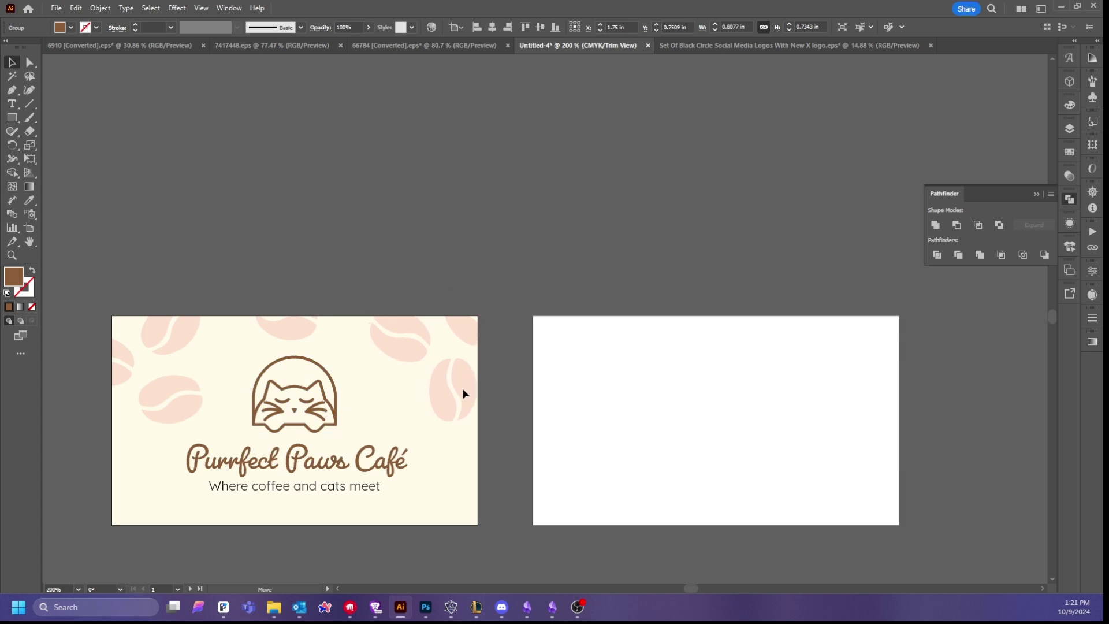
pyautogui.moveTo(463, 388); pyautogui.dragTo(467, 388)
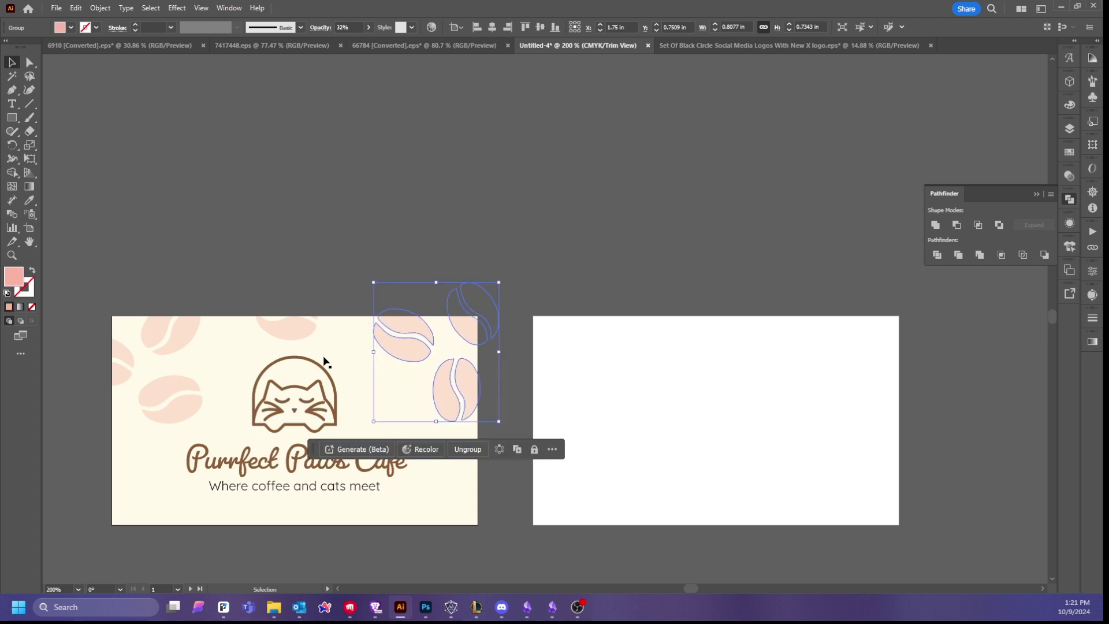
# - Rotate the left bean cluster slightly clockwise and adjust its position in the upper-left corner
pyautogui.click(293, 338)
pyautogui.click(184, 347)
pyautogui.moveTo(184, 347); pyautogui.dragTo(186, 342)
# - Try different rotations of the top-centre bean cluster above the cat icon, keeping a single bean showing on the card
pyautogui.click(293, 332)
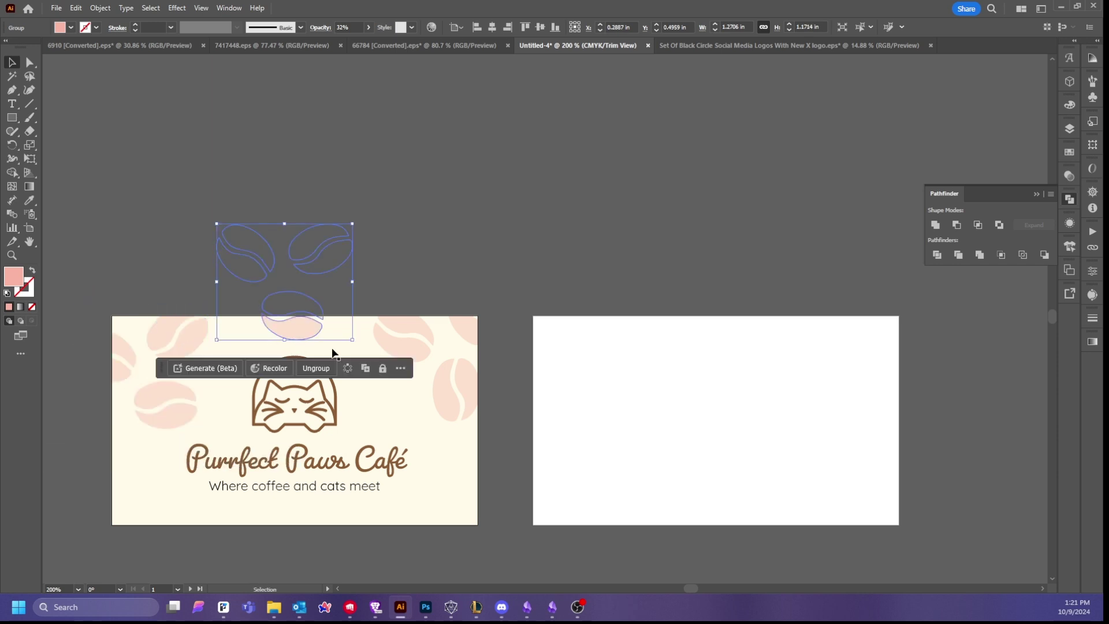
pyautogui.moveTo(357, 344); pyautogui.dragTo(217, 215)
pyautogui.click(342, 291)
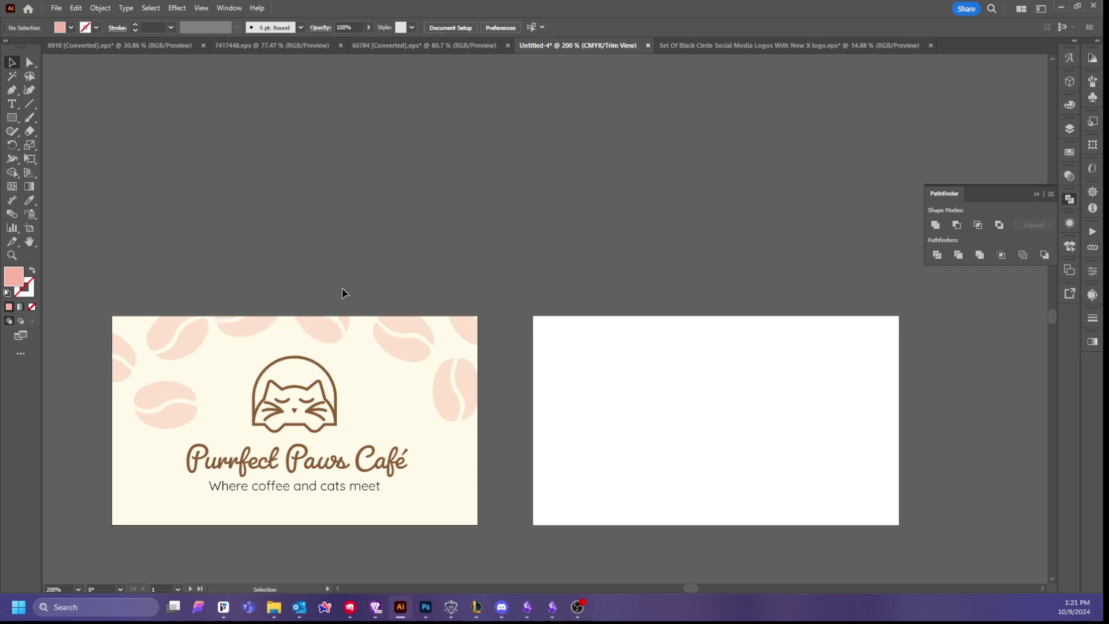
pyautogui.click(335, 341)
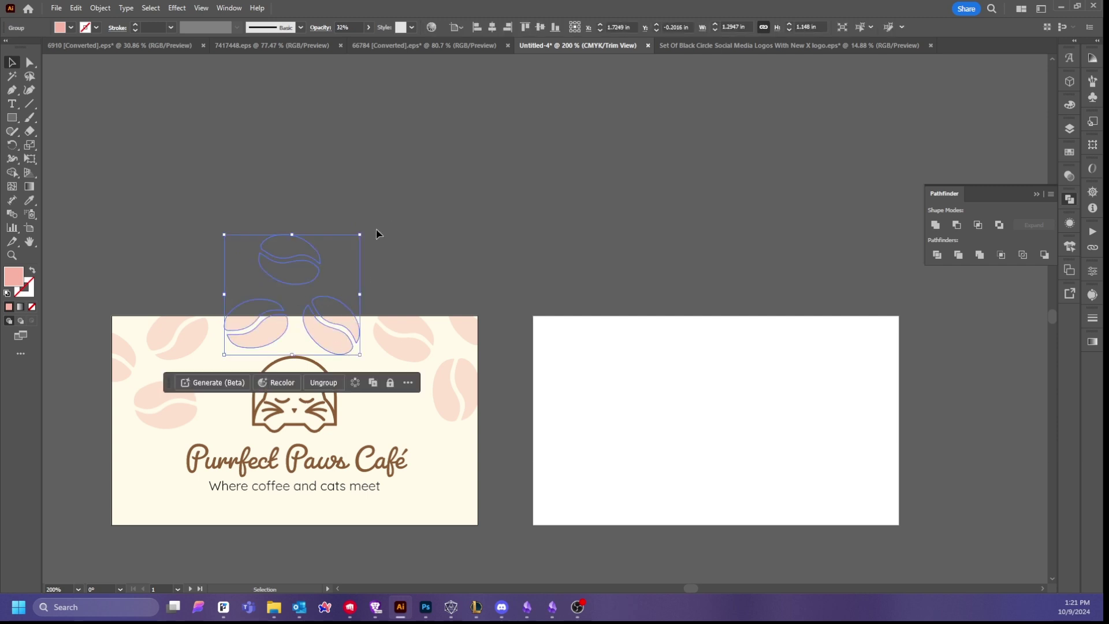
pyautogui.moveTo(367, 231)
pyautogui.mouseDown()
pyautogui.moveTo(381, 271)
pyautogui.moveTo(358, 243)
pyautogui.mouseUp()
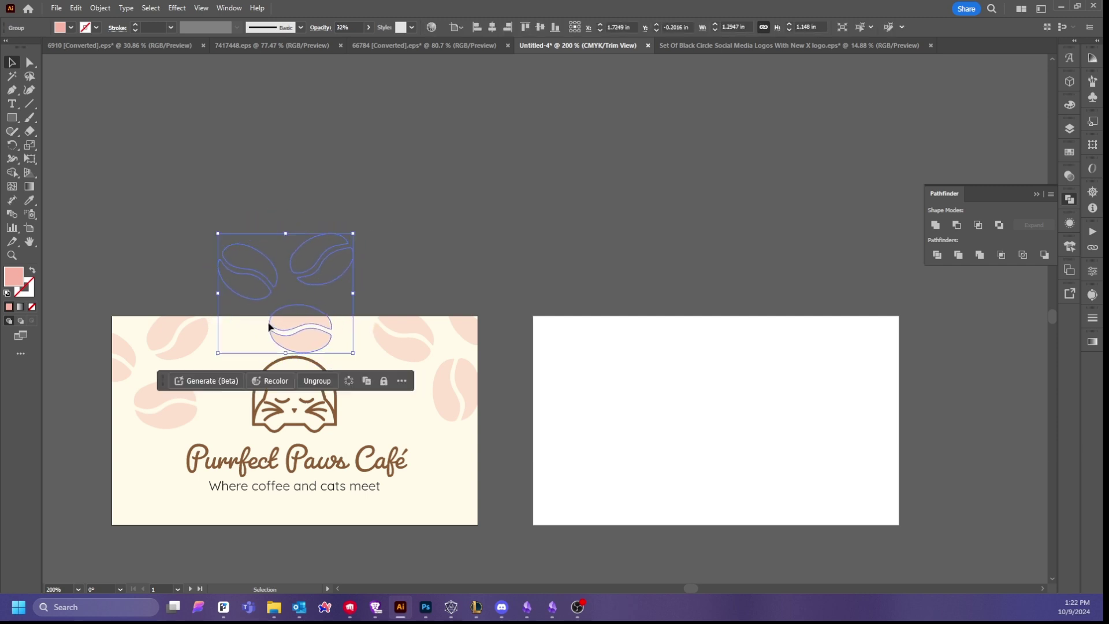
pyautogui.moveTo(273, 324); pyautogui.dragTo(300, 330)
pyautogui.hotkey('ctrl', 'z')
pyautogui.hotkey('ctrl', 'z')
# - Rotate the left bean cluster a little further and nudge it upward
pyautogui.moveTo(211, 432); pyautogui.dragTo(194, 399)
pyautogui.moveTo(182, 346); pyautogui.dragTo(182, 342)
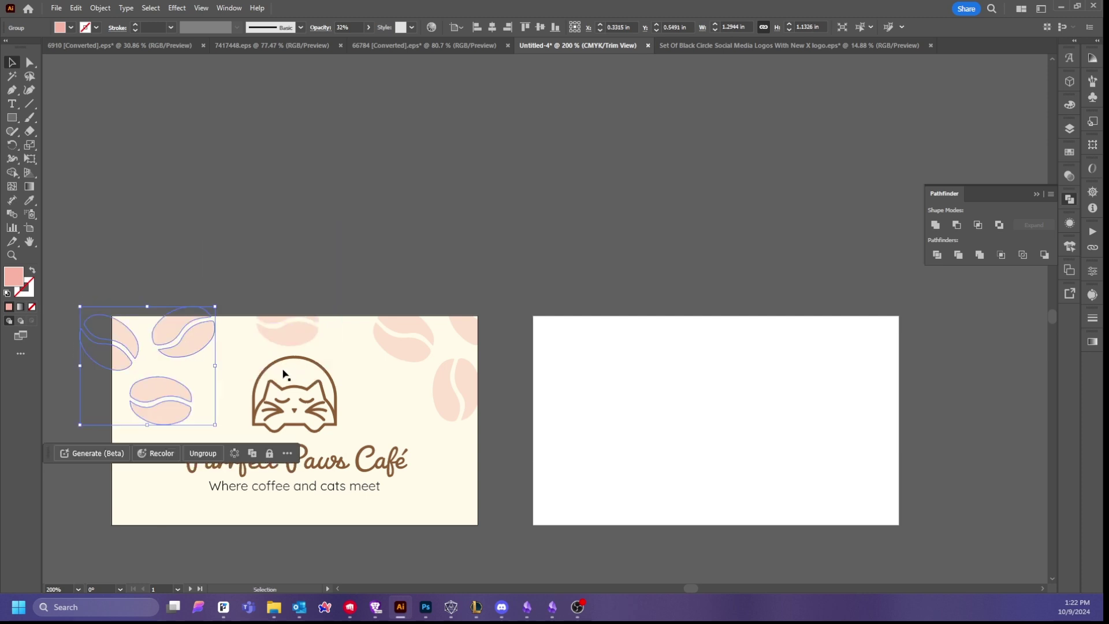
# - Align the bottom edges of the left and right bean clusters to each other instead of to the artboard
pyautogui.keyDown('shift'); pyautogui.click(460, 400); pyautogui.keyUp('shift')
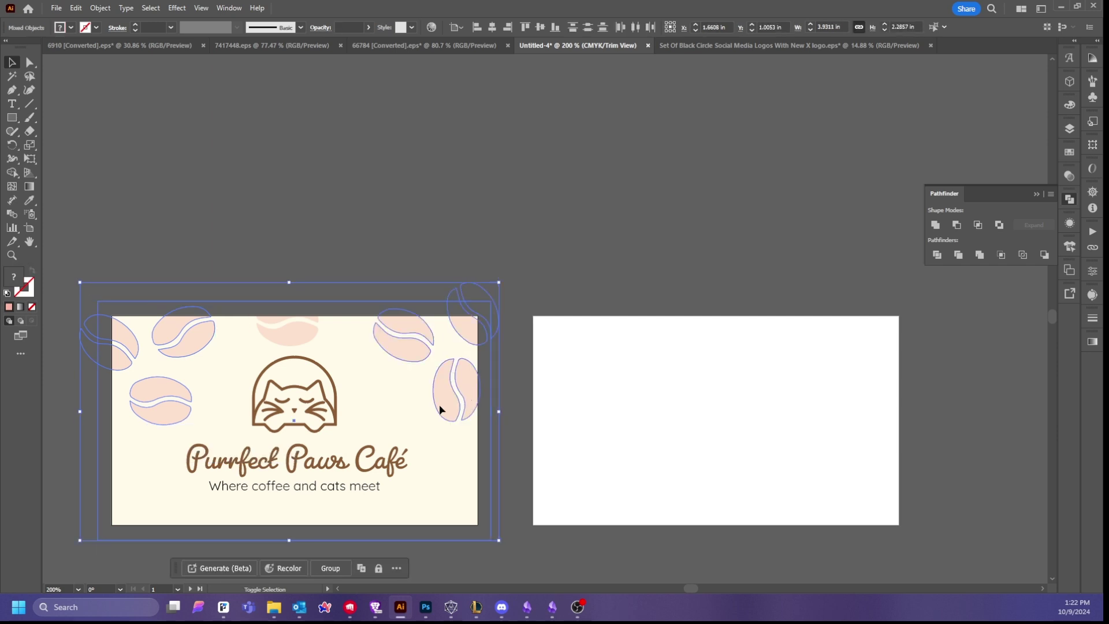
pyautogui.hotkey('ctrl', 'g')
pyautogui.click(556, 28)
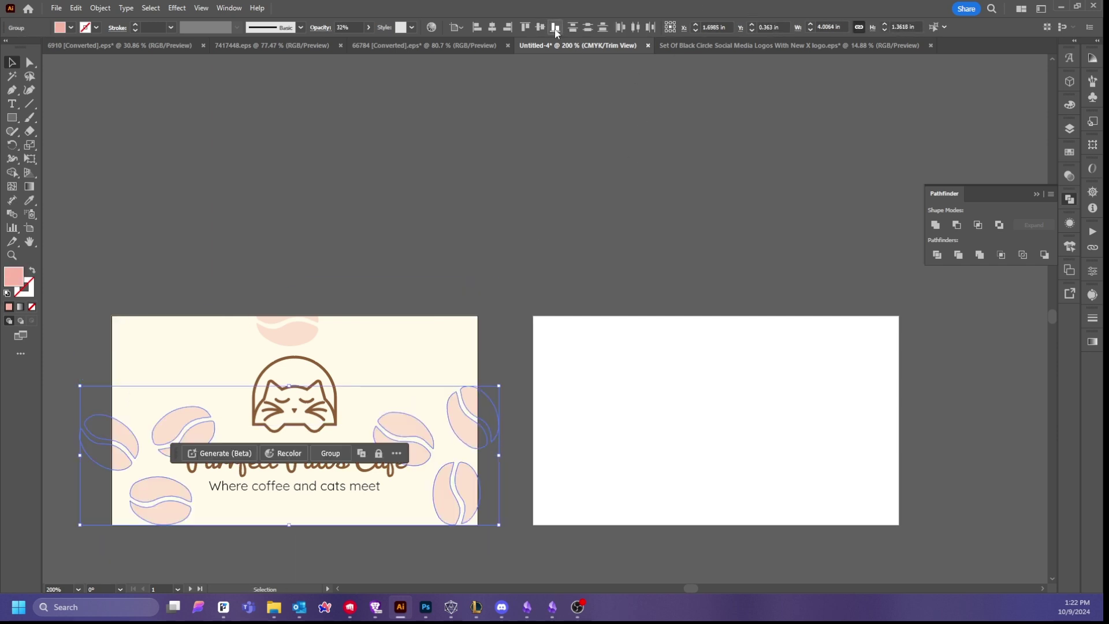
pyautogui.hotkey('ctrl', 'z')
pyautogui.click(457, 27)
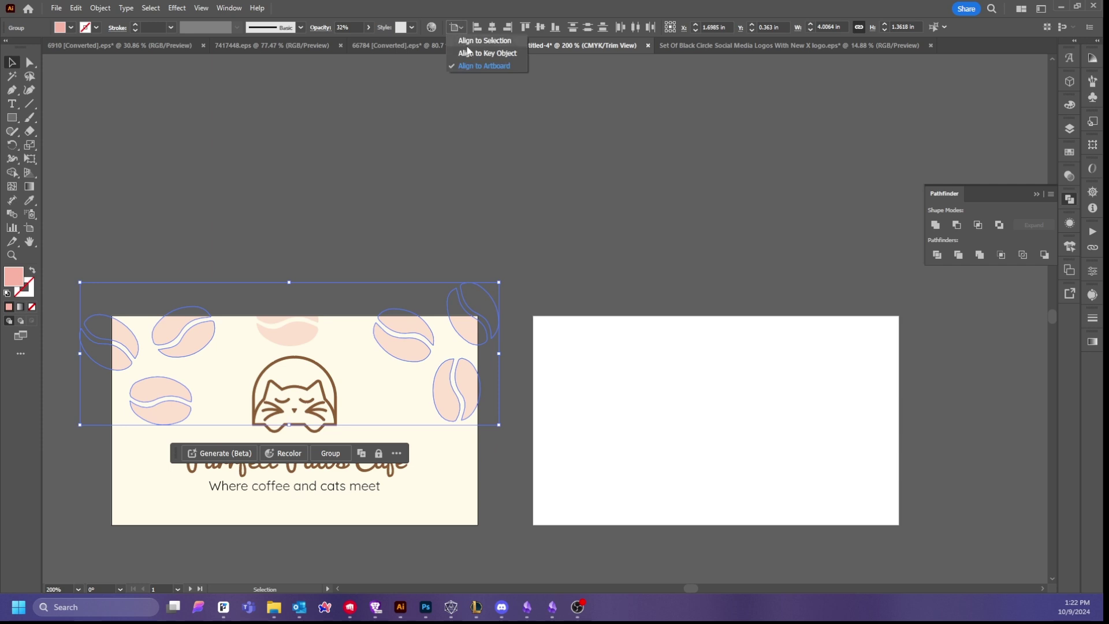
pyautogui.click(479, 65)
pyautogui.click(555, 33)
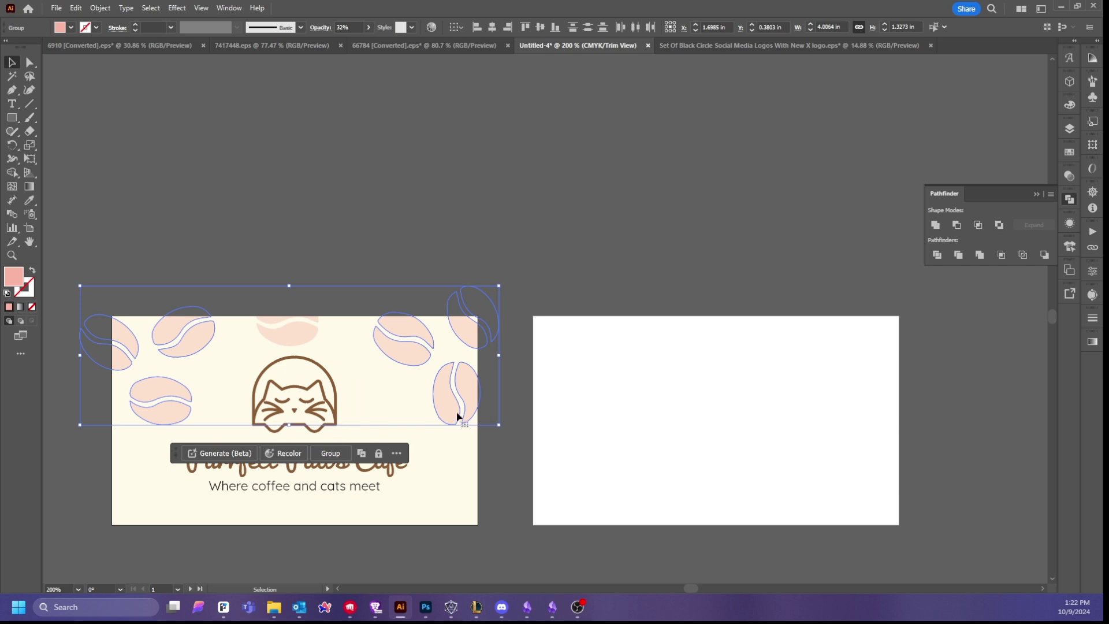
pyautogui.click(281, 248)
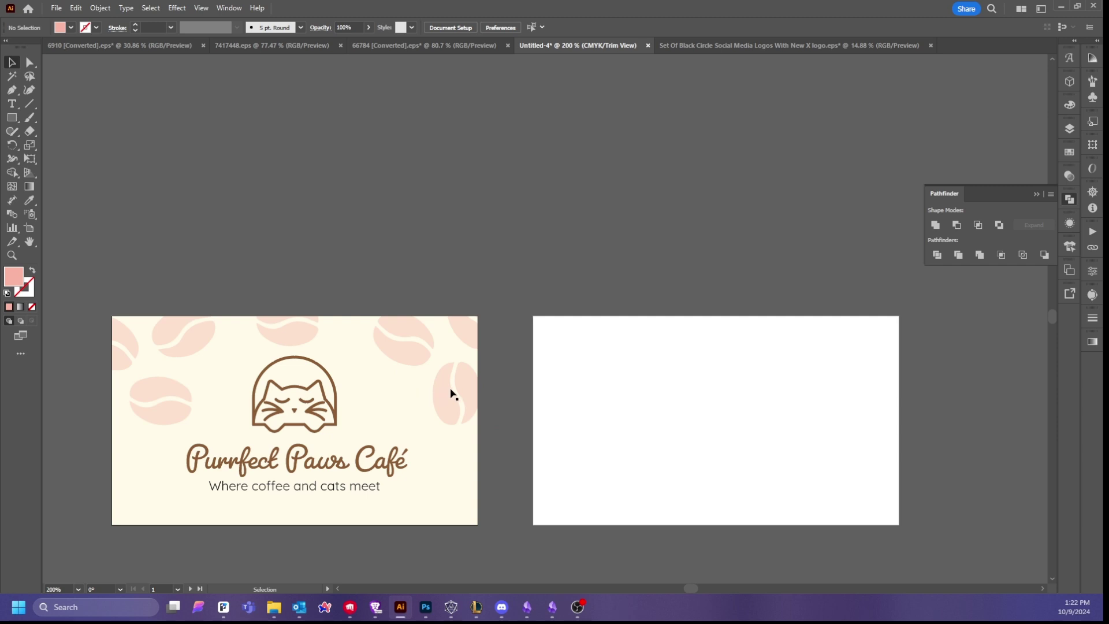
# - Move the right bean cluster slightly inward, keeping its vertical position
pyautogui.moveTo(450, 389); pyautogui.dragTo(440, 391)
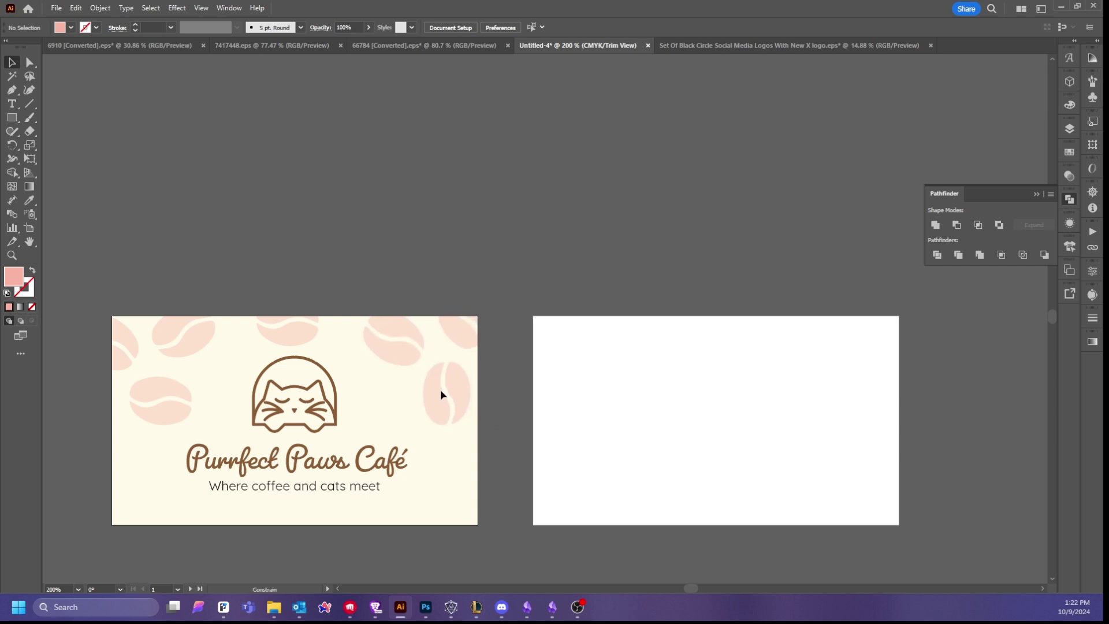
pyautogui.click(440, 389)
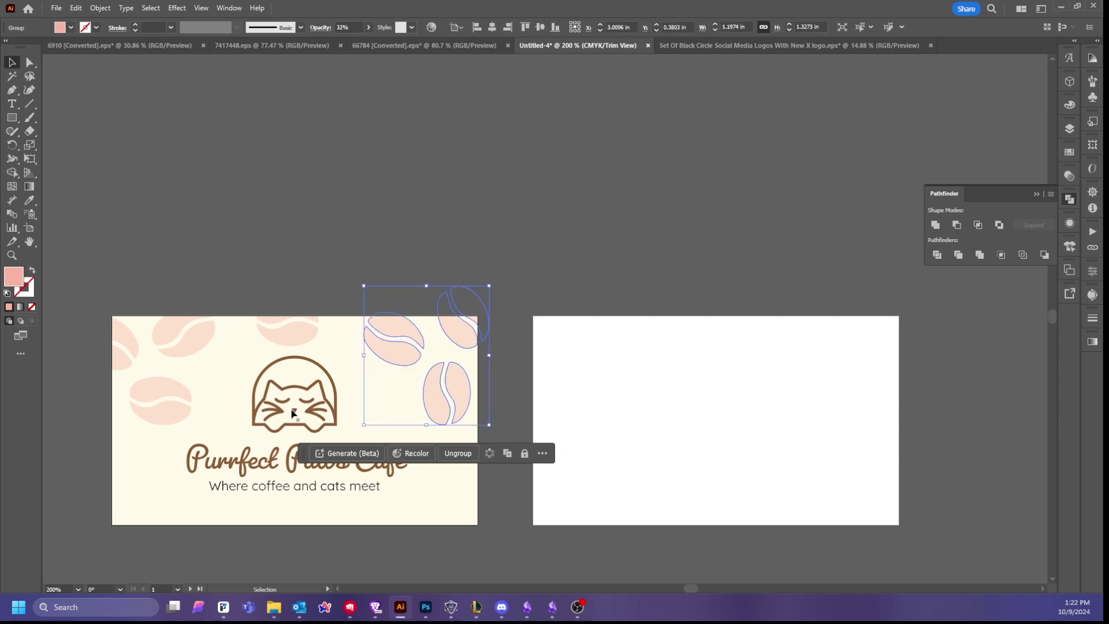
pyautogui.click(306, 397)
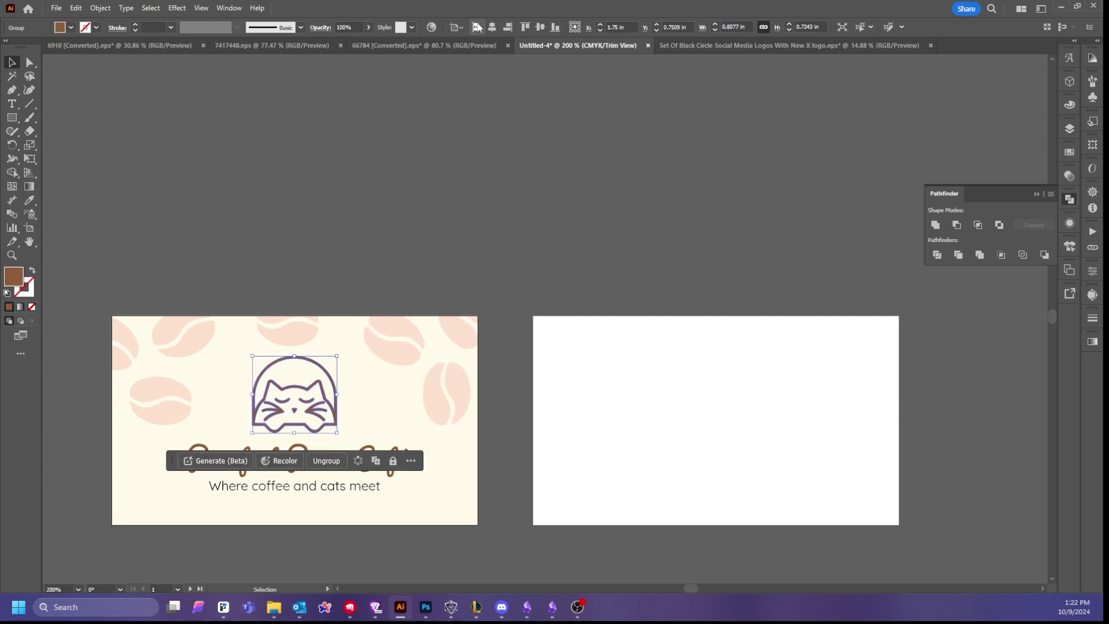
pyautogui.click(251, 223)
# - Draw equal brown spacer rectangles on both sides of the cat icon to gauge the distance to the lower beans
pyautogui.click(11, 118)
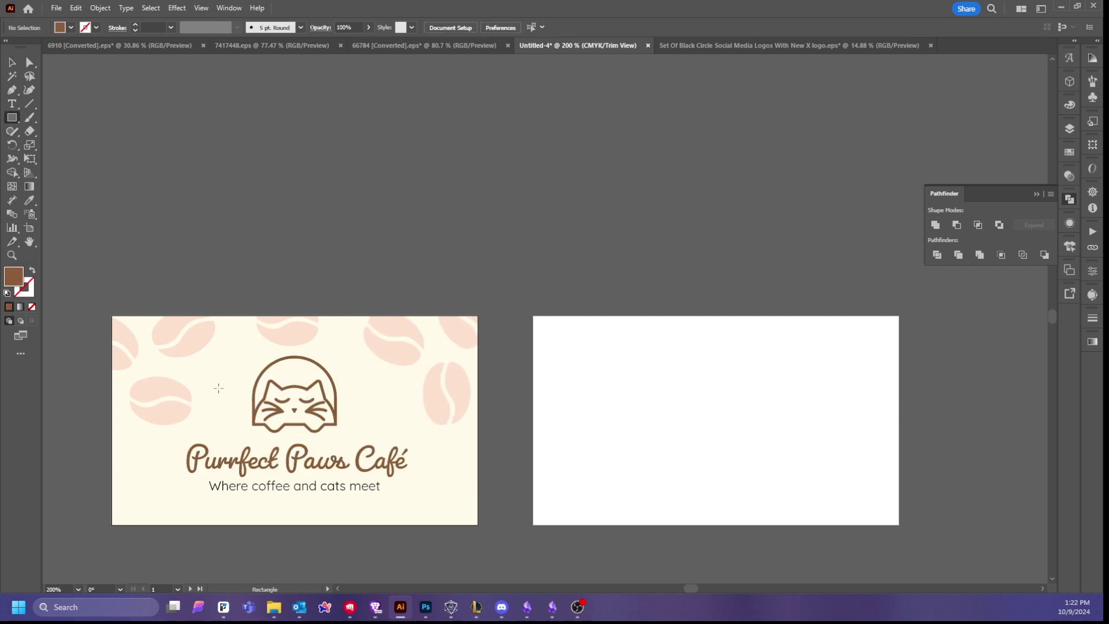
pyautogui.moveTo(191, 381)
pyautogui.mouseDown()
pyautogui.moveTo(224, 423)
pyautogui.moveTo(255, 431)
pyautogui.moveTo(378, 417)
pyautogui.moveTo(368, 417)
pyautogui.mouseUp()
pyautogui.click(12, 62)
# - Rotate the right bean cluster clockwise and position its lower bean against the right spacer rectangle
pyautogui.click(458, 388)
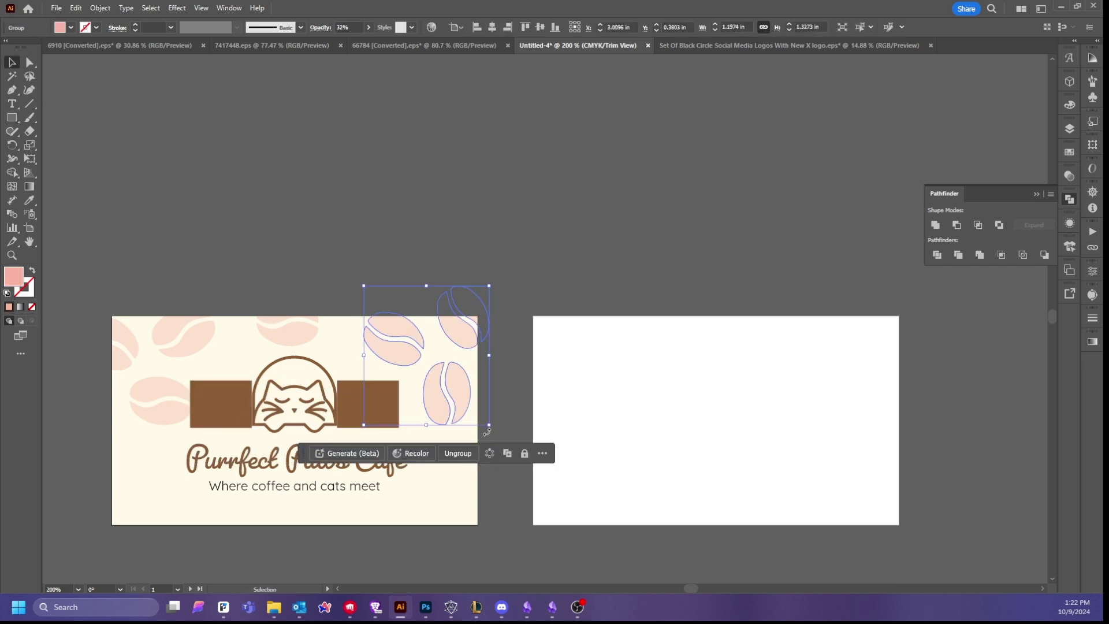
pyautogui.moveTo(495, 428); pyautogui.dragTo(449, 453)
pyautogui.moveTo(436, 398); pyautogui.dragTo(435, 399)
pyautogui.click(461, 198)
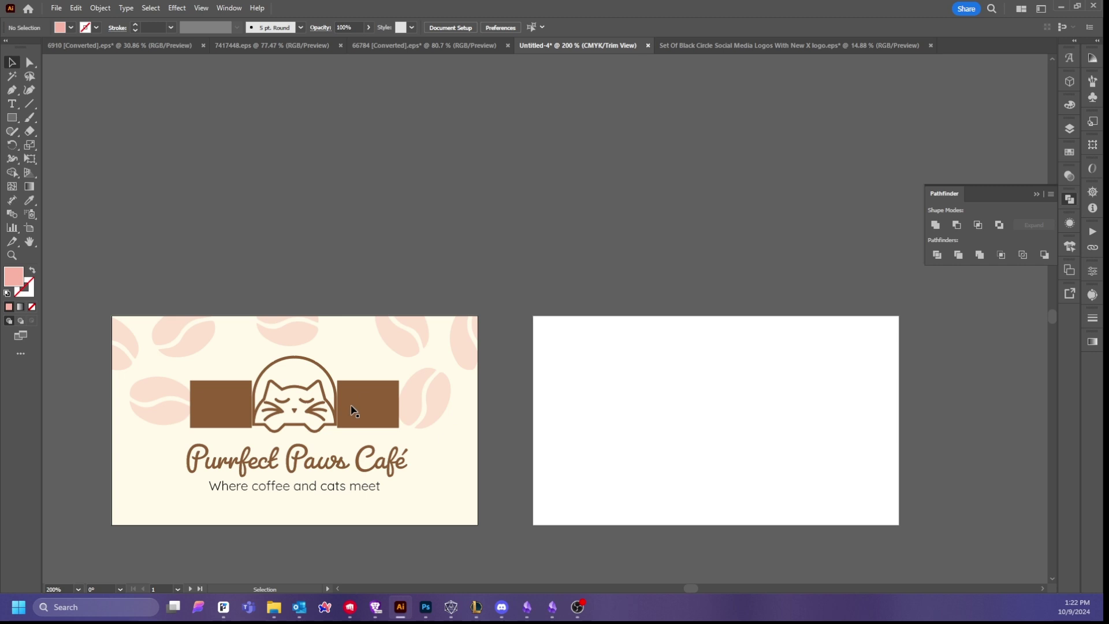
# - Delete both brown spacer rectangles beside the cat icon
pyautogui.click(351, 405)
pyautogui.press('Delete')
pyautogui.click(222, 412)
pyautogui.press('Delete')
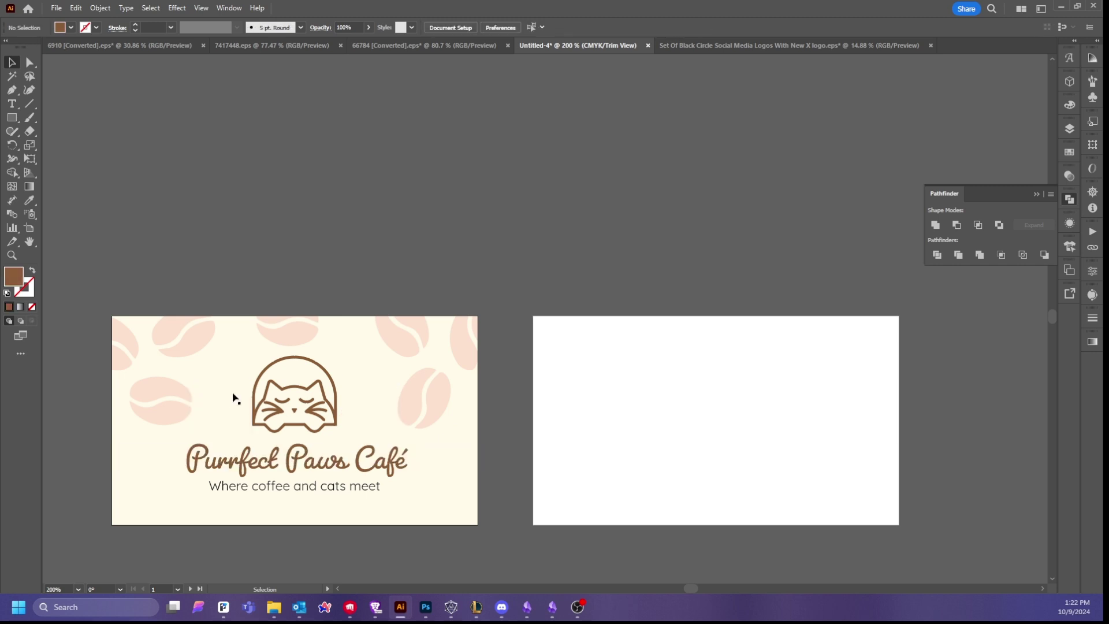
# - Nudge the top-centre bean cluster right so its visible bean is centred over the cat icon
pyautogui.click(300, 332)
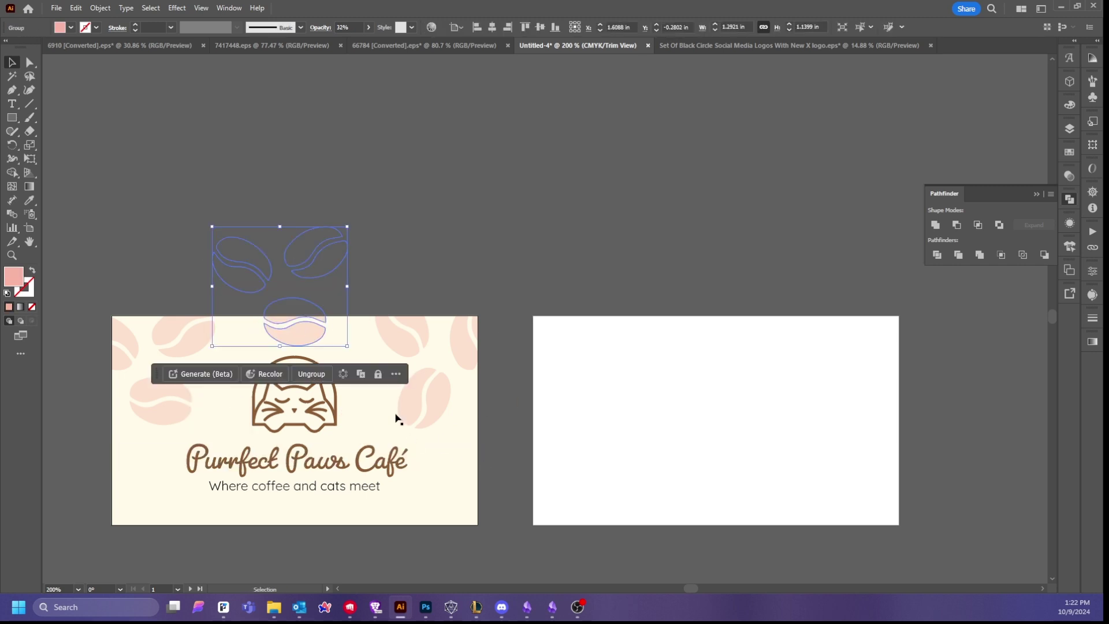
pyautogui.click(397, 374)
pyautogui.moveTo(156, 374); pyautogui.dragTo(173, 143)
pyautogui.click(548, 245)
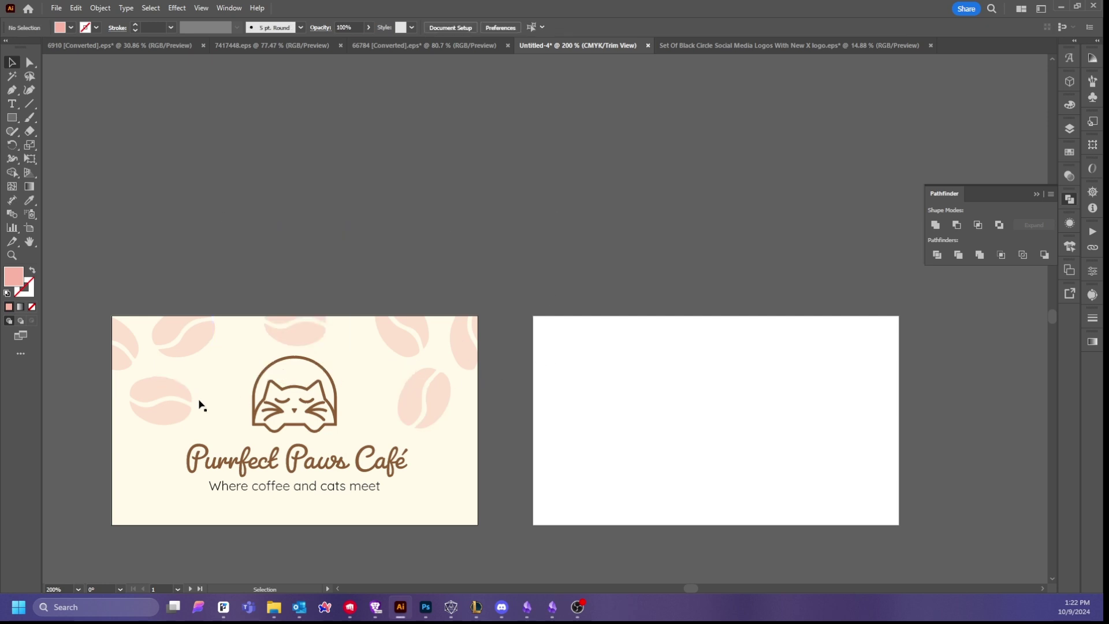
# - Try rotating the right bean cluster by half a turn, and undo the rotation
pyautogui.click(492, 332)
pyautogui.moveTo(497, 287); pyautogui.dragTo(398, 426)
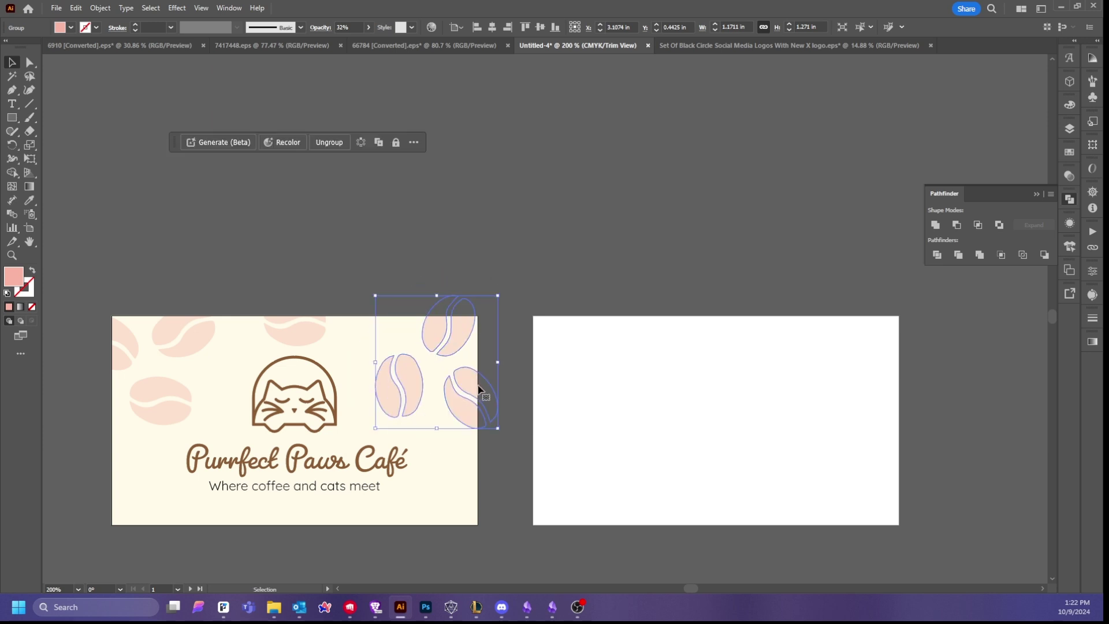
pyautogui.click(521, 252)
pyautogui.click(470, 432)
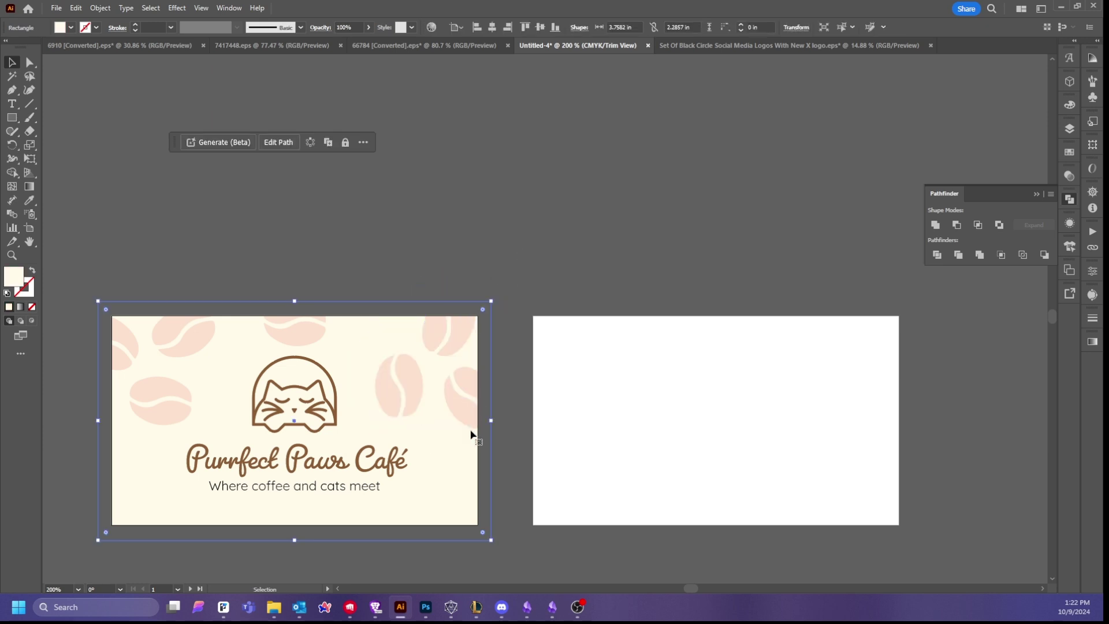
pyautogui.click(472, 420)
pyautogui.moveTo(500, 432); pyautogui.dragTo(508, 310)
pyautogui.hotkey('ctrl', 'z')
pyautogui.hotkey('ctrl', 'z')
pyautogui.hotkey('ctrl', 'z')
pyautogui.hotkey('ctrl', 'z')
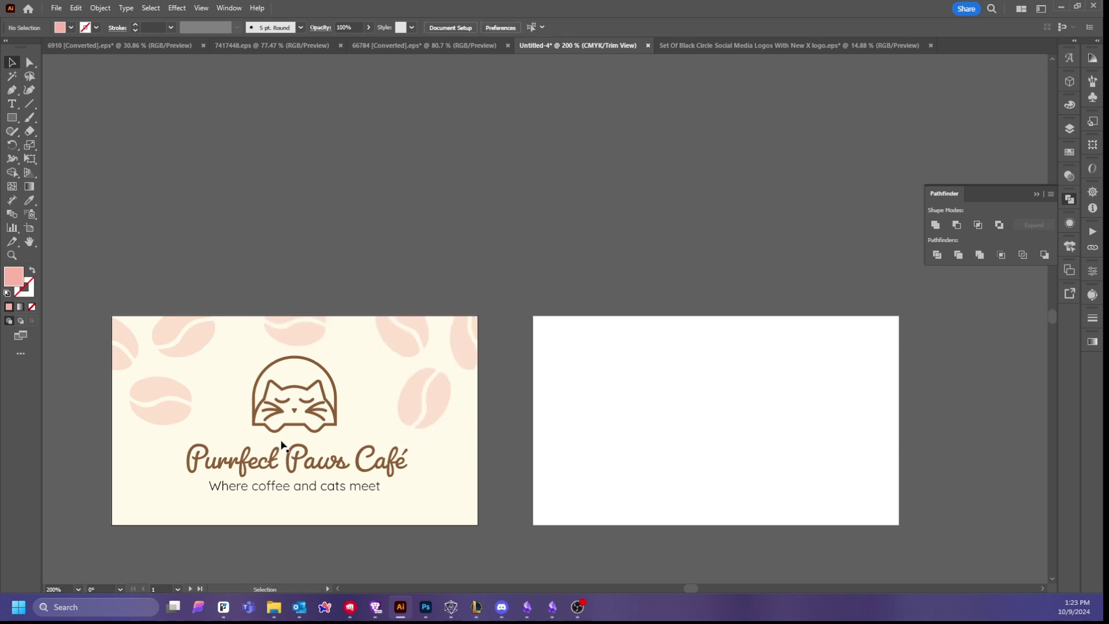
# - Move the cat icon, café name and tagline together slightly down on the front of the card
pyautogui.click(315, 467)
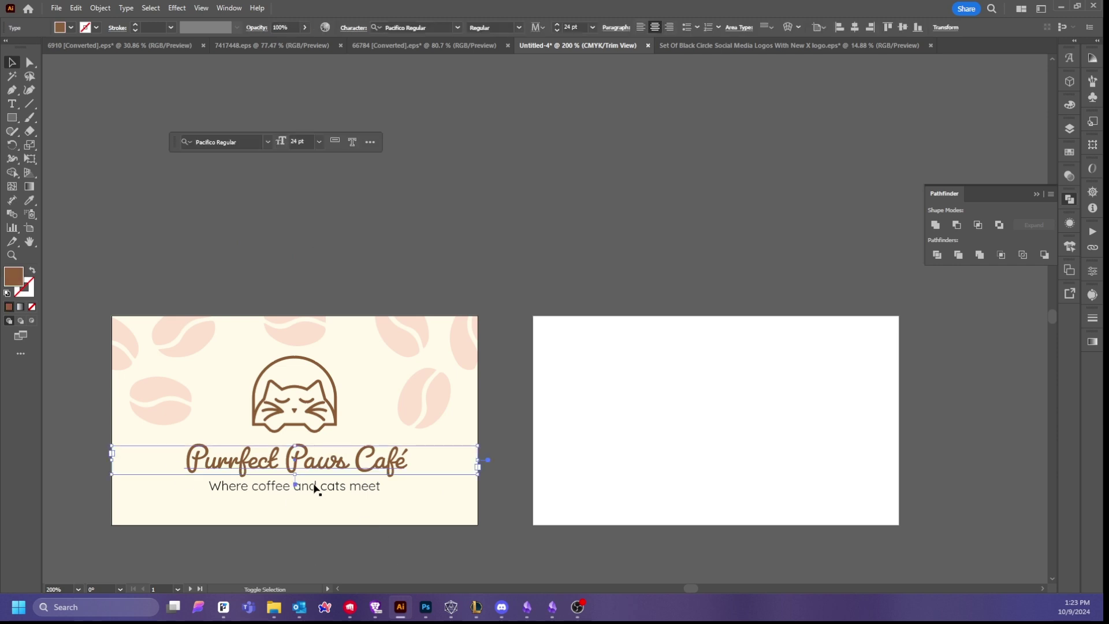
pyautogui.keyDown('shift'); pyautogui.click(314, 487); pyautogui.keyUp('shift')
pyautogui.keyDown('shift'); pyautogui.click(321, 407); pyautogui.keyUp('shift')
pyautogui.moveTo(321, 407); pyautogui.dragTo(316, 416)
pyautogui.click(472, 193)
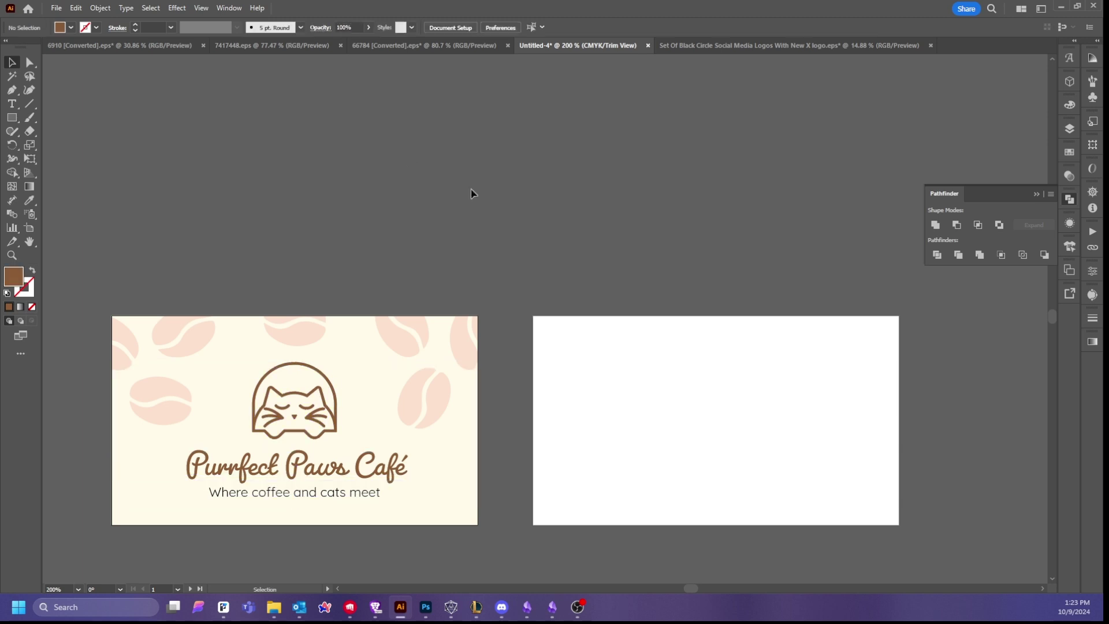
# - Shift the left and right bean clusters together slightly left and down
pyautogui.click(170, 410)
pyautogui.keyDown('shift'); pyautogui.click(428, 408); pyautogui.keyUp('shift')
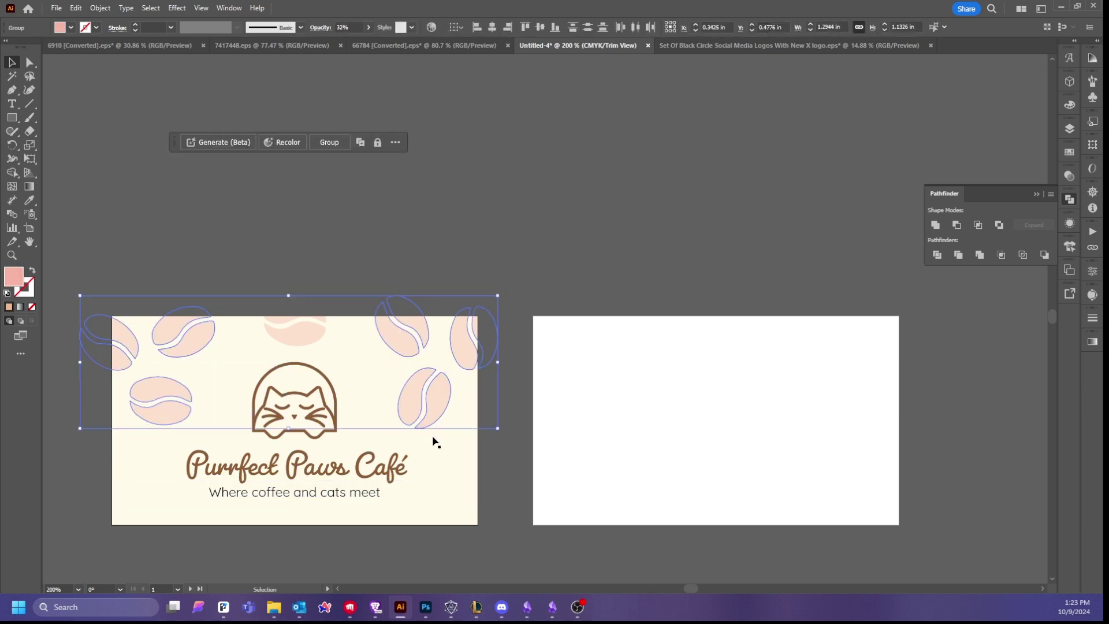
pyautogui.click(444, 248)
pyautogui.click(428, 417)
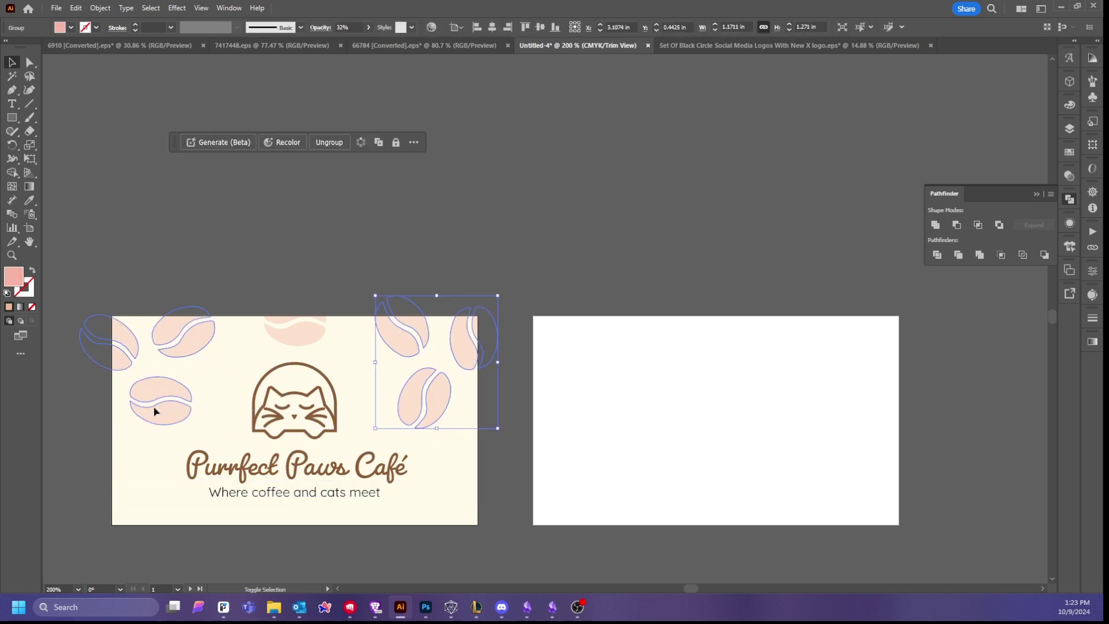
pyautogui.keyDown('shift'); pyautogui.click(158, 417); pyautogui.keyUp('shift')
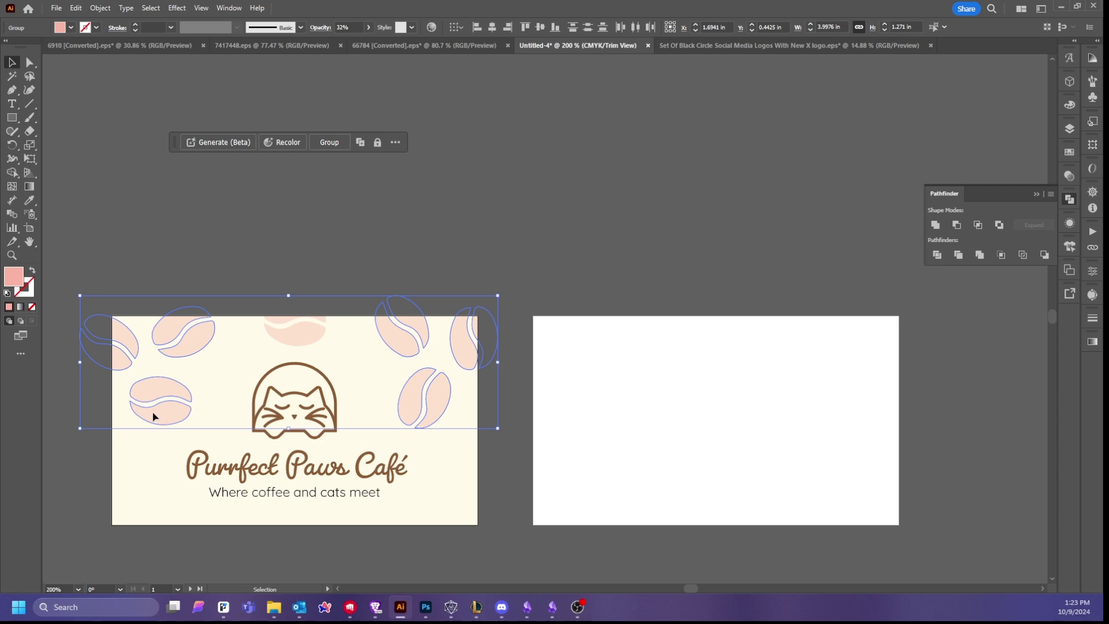
pyautogui.moveTo(154, 416); pyautogui.dragTo(151, 419)
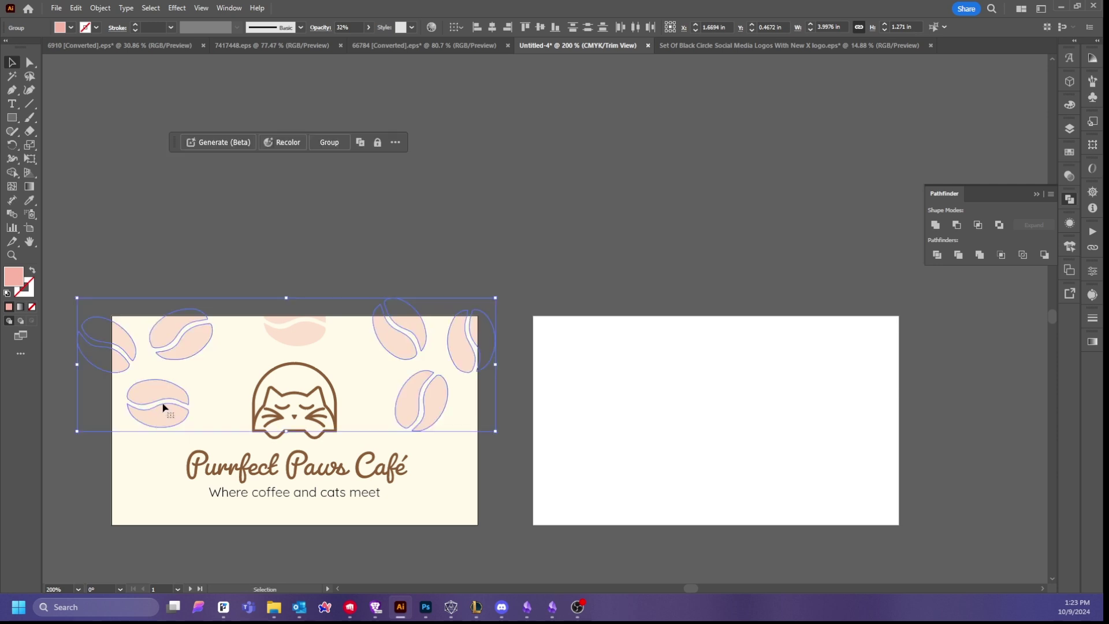
pyautogui.press('Up')
pyautogui.click(107, 458)
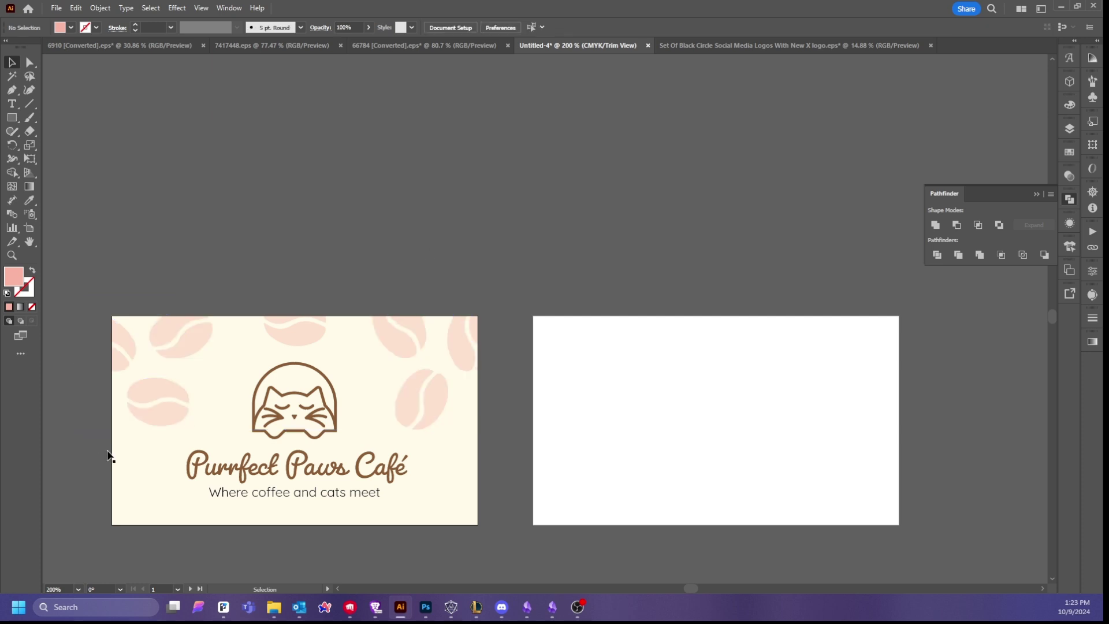
# - Align the bottom edges of the left and right bean clusters
pyautogui.click(158, 401)
pyautogui.keyDown('shift'); pyautogui.click(442, 396); pyautogui.keyUp('shift')
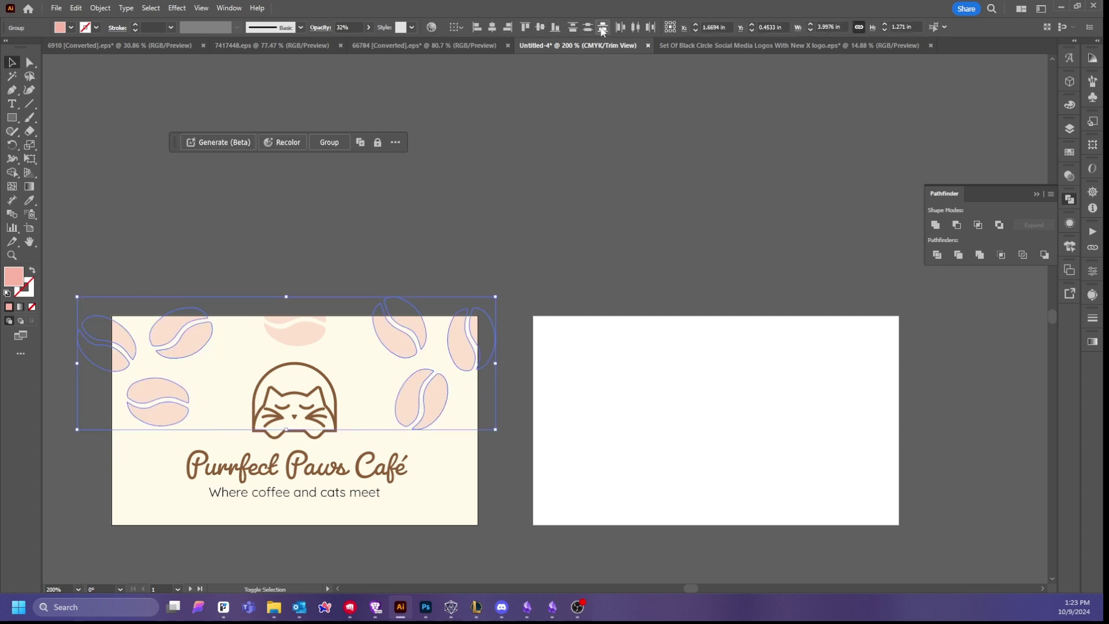
pyautogui.click(555, 27)
pyautogui.click(562, 220)
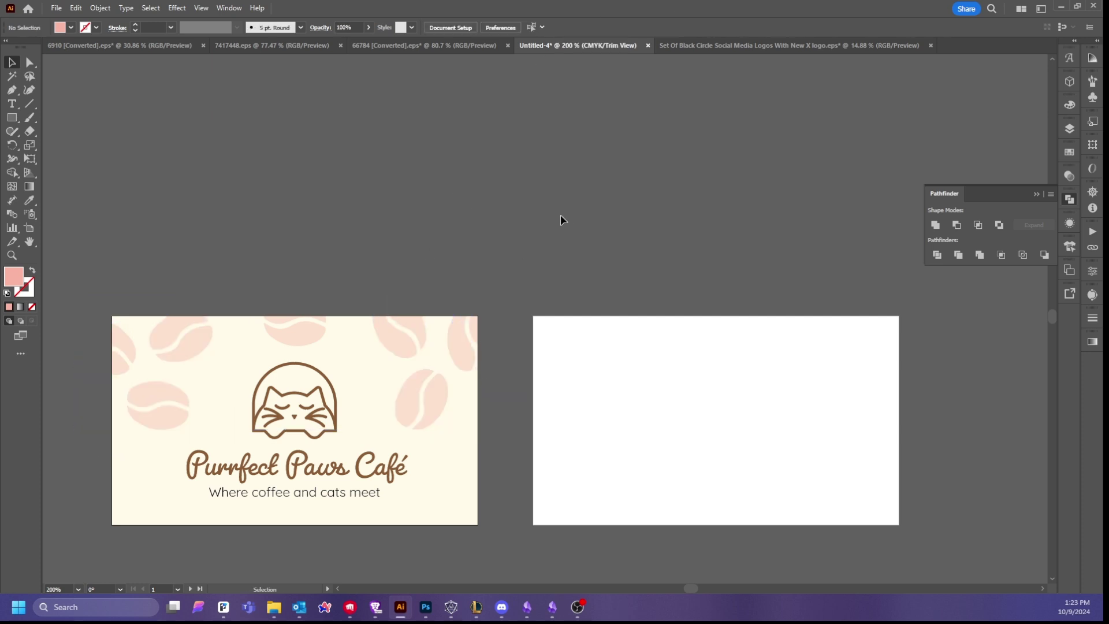
# - Turn off Trim View so the bleed area and the artwork outside the artboards are shown
pyautogui.click(320, 469)
pyautogui.keyDown('shift'); pyautogui.click(302, 497); pyautogui.keyUp('shift')
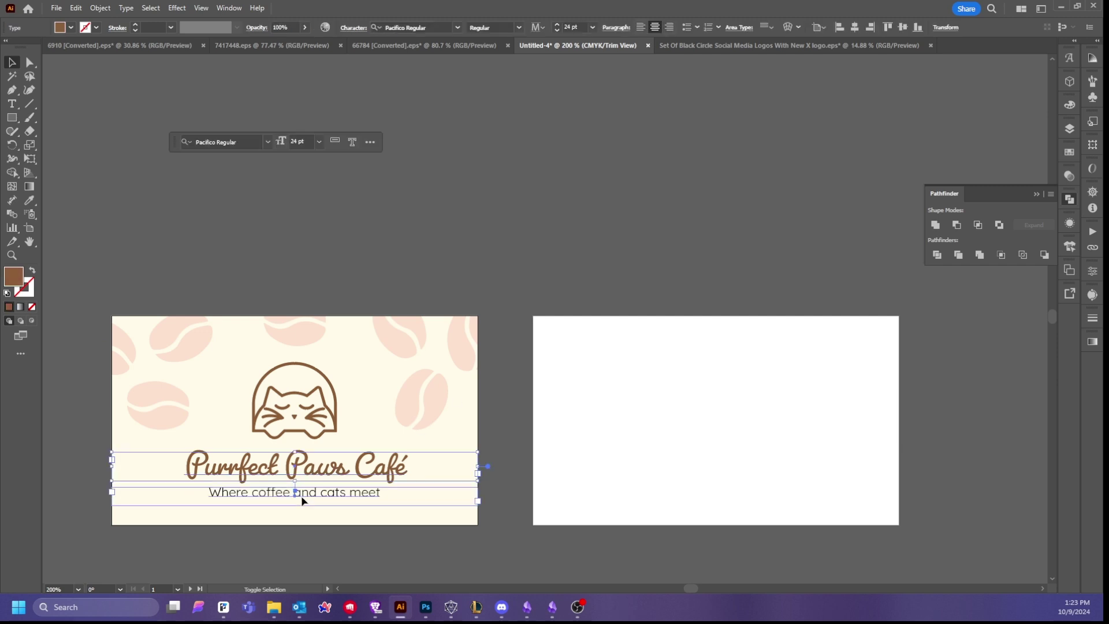
pyautogui.click(491, 240)
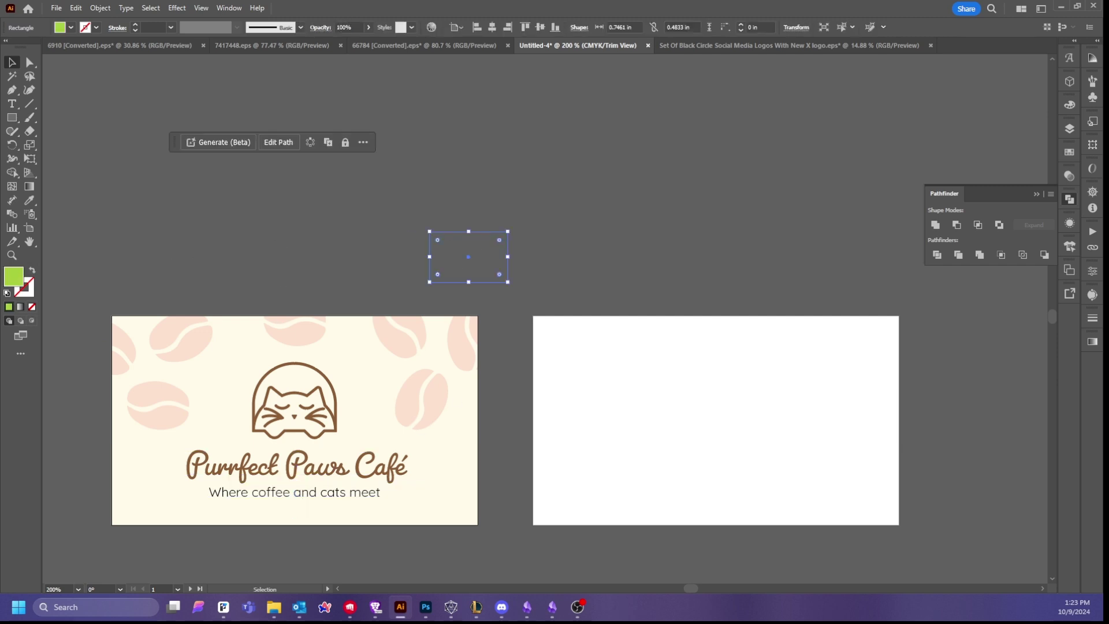
pyautogui.click(196, 8)
pyautogui.moveTo(229, 8)
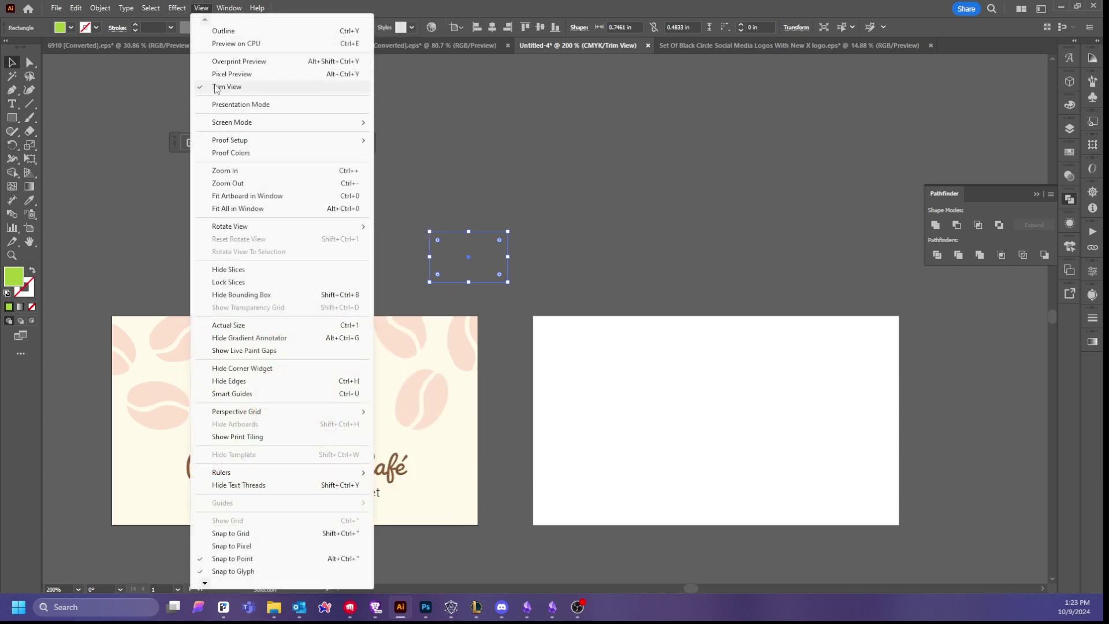
pyautogui.click(215, 86)
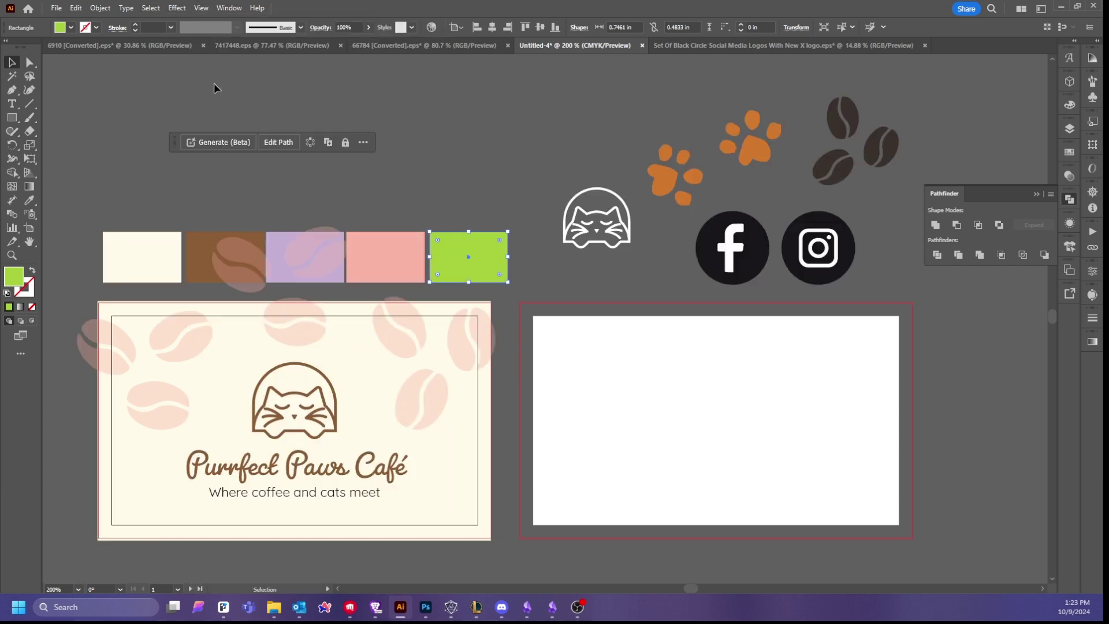
# - Move all five colour swatch rectangles straight up, clear of the beans above the front artboard
pyautogui.click(107, 255)
pyautogui.keyDown('shift'); pyautogui.click(199, 247); pyautogui.keyUp('shift')
pyautogui.keyDown('shift'); pyautogui.click(280, 237); pyautogui.keyUp('shift')
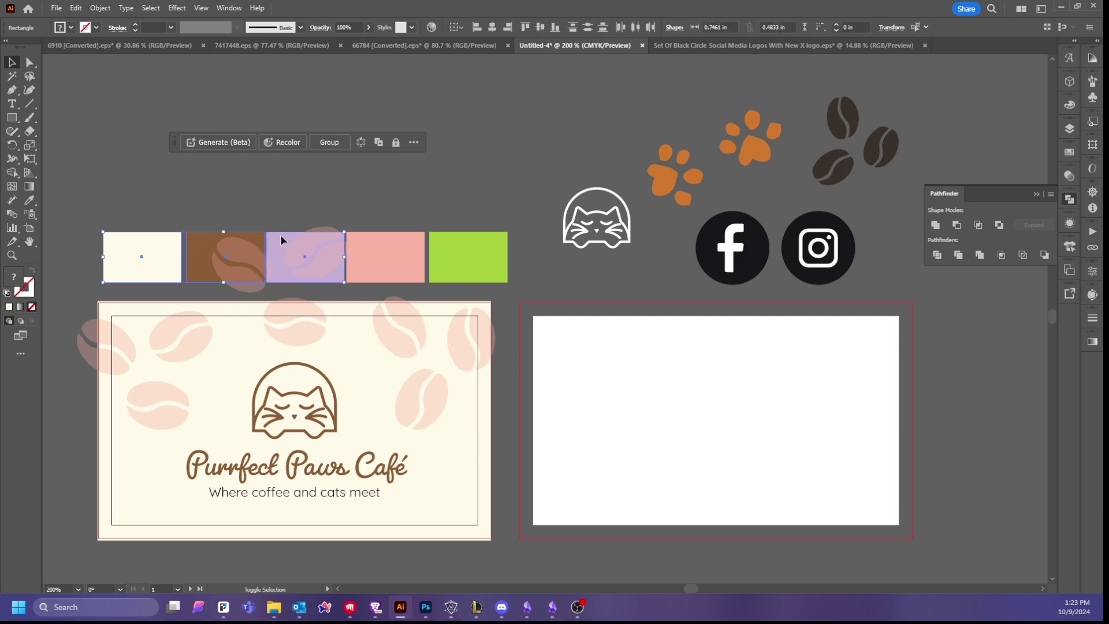
pyautogui.keyDown('shift'); pyautogui.click(400, 238); pyautogui.keyUp('shift')
pyautogui.keyDown('shift'); pyautogui.click(460, 260); pyautogui.keyUp('shift')
pyautogui.moveTo(460, 259); pyautogui.dragTo(451, 163)
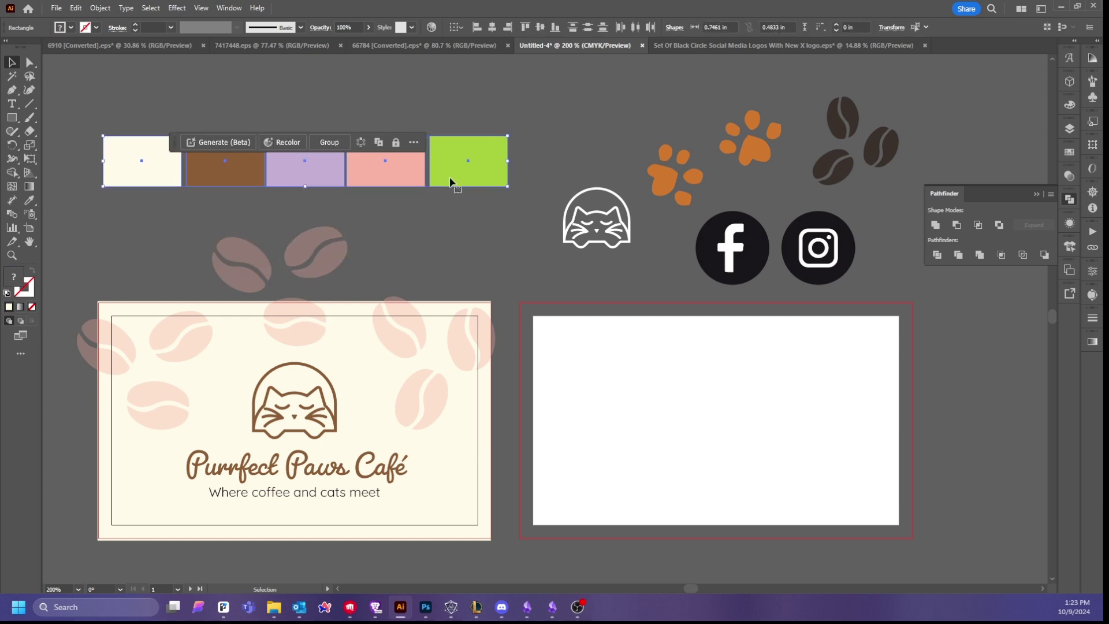
# - Enlarge the "Purrfect Paws Café" text to 28 pt and move the tagline slightly down beneath it
pyautogui.click(283, 496)
pyautogui.click(282, 496)
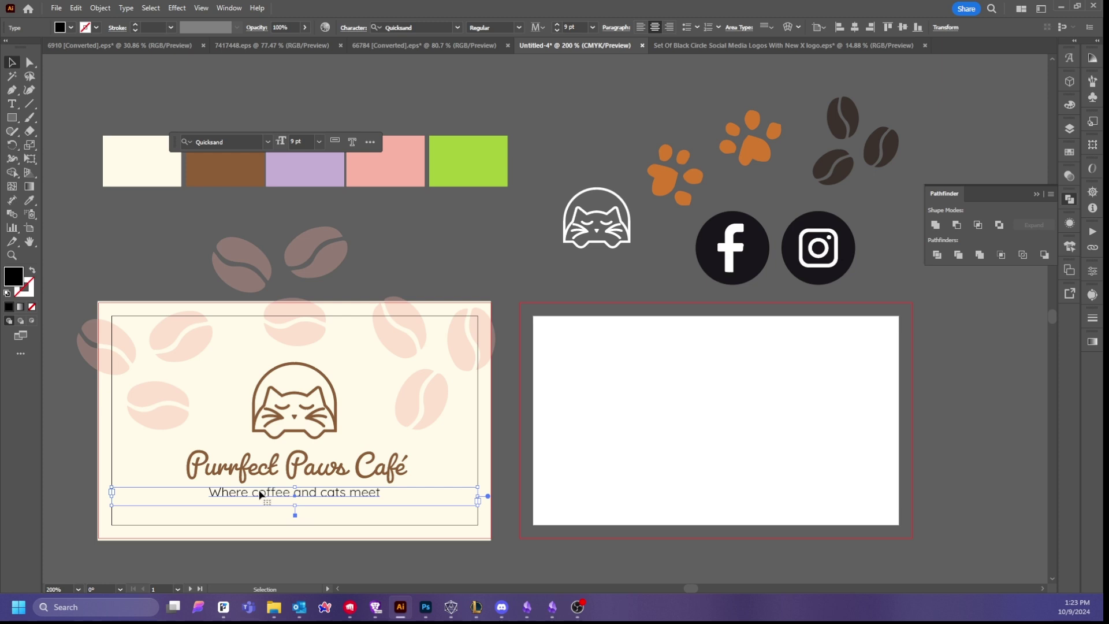
pyautogui.doubleClick(267, 465)
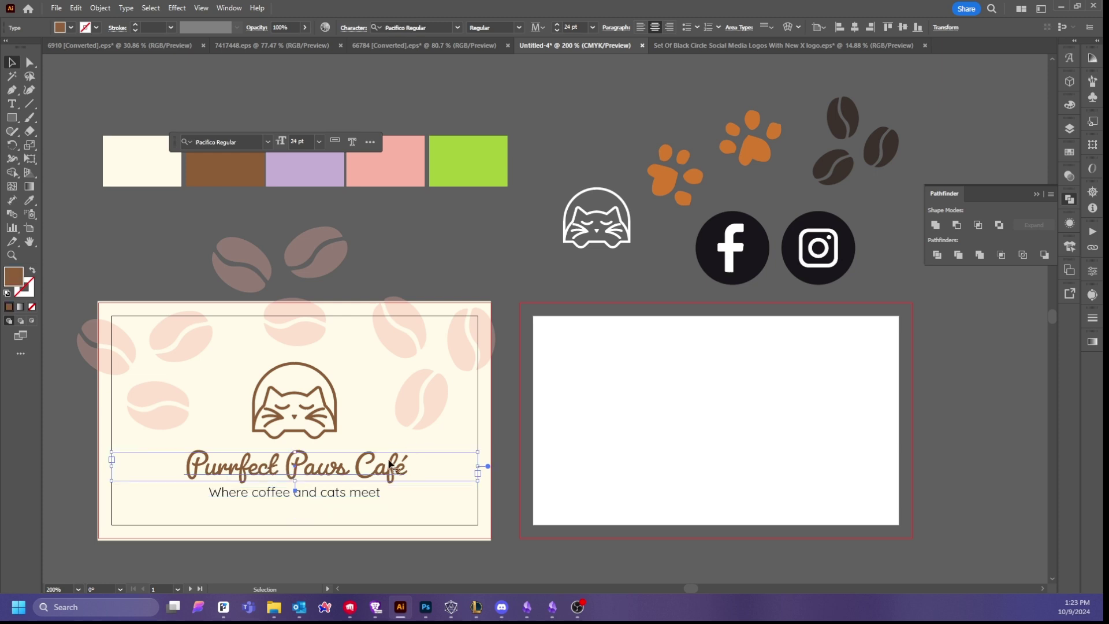
pyautogui.hotkey('ctrl', 'a')
pyautogui.click(557, 25)
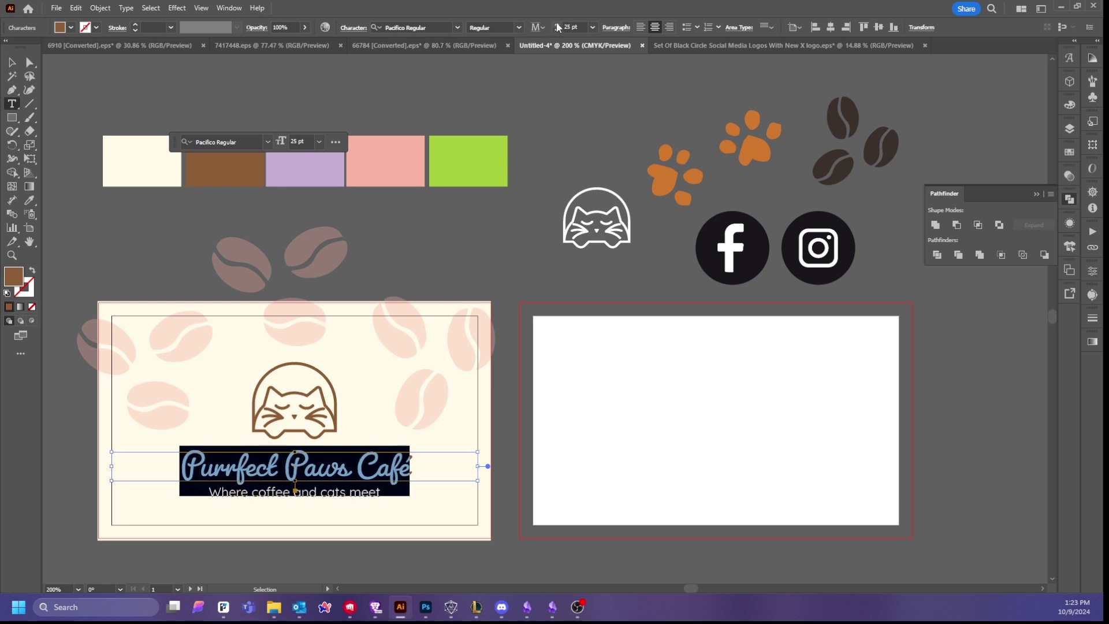
pyautogui.click(557, 25)
pyautogui.click(557, 25)
pyautogui.click(557, 25)
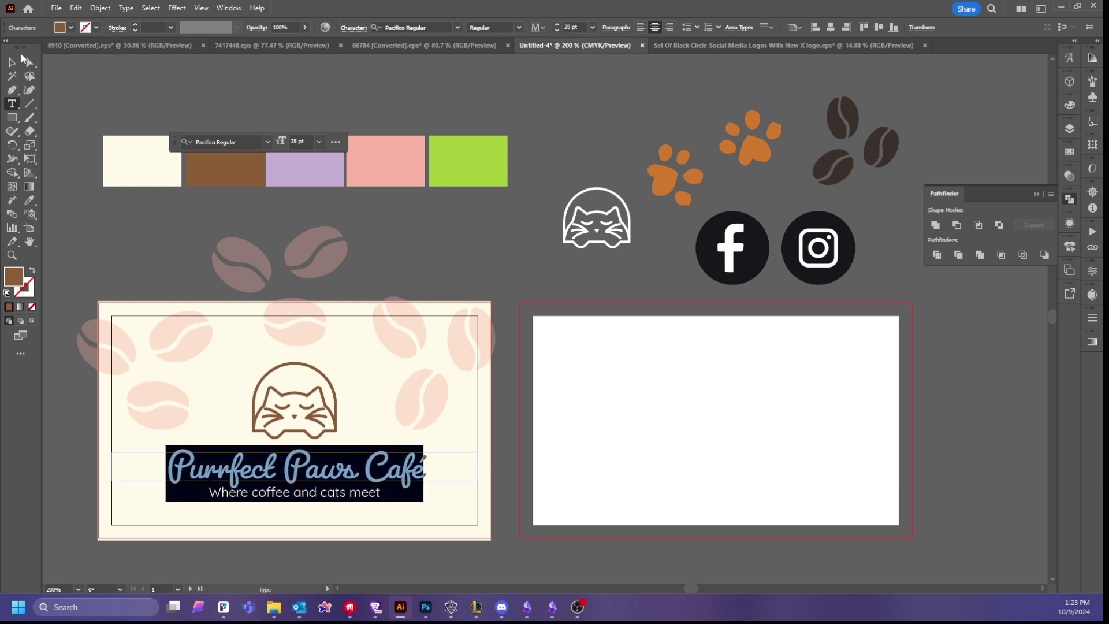
pyautogui.click(12, 62)
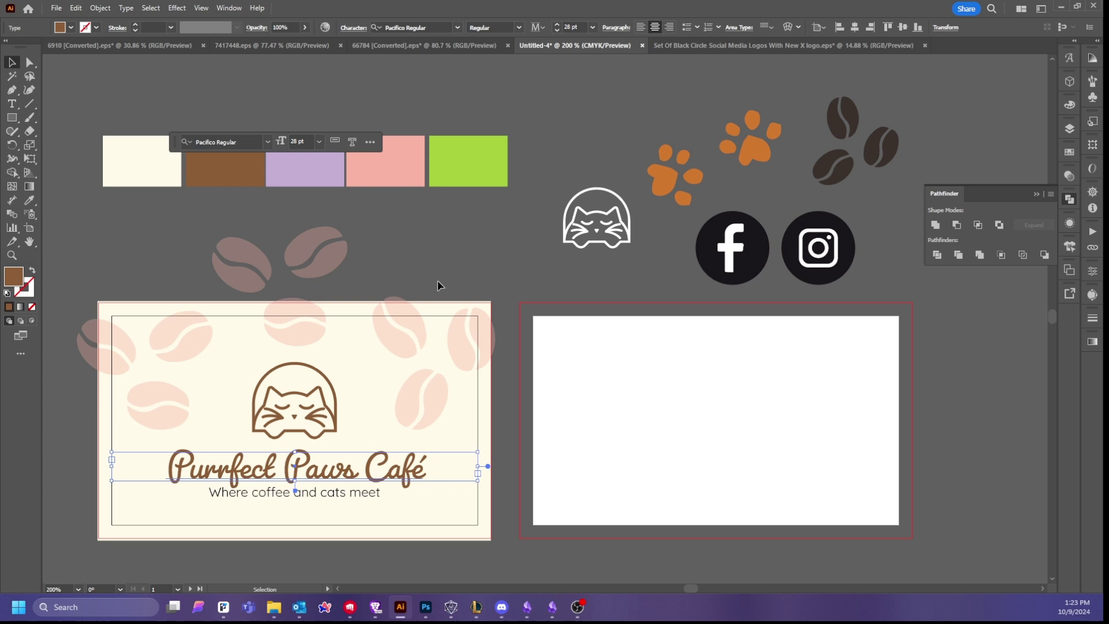
pyautogui.click(431, 354)
pyautogui.moveTo(332, 495); pyautogui.dragTo(332, 497)
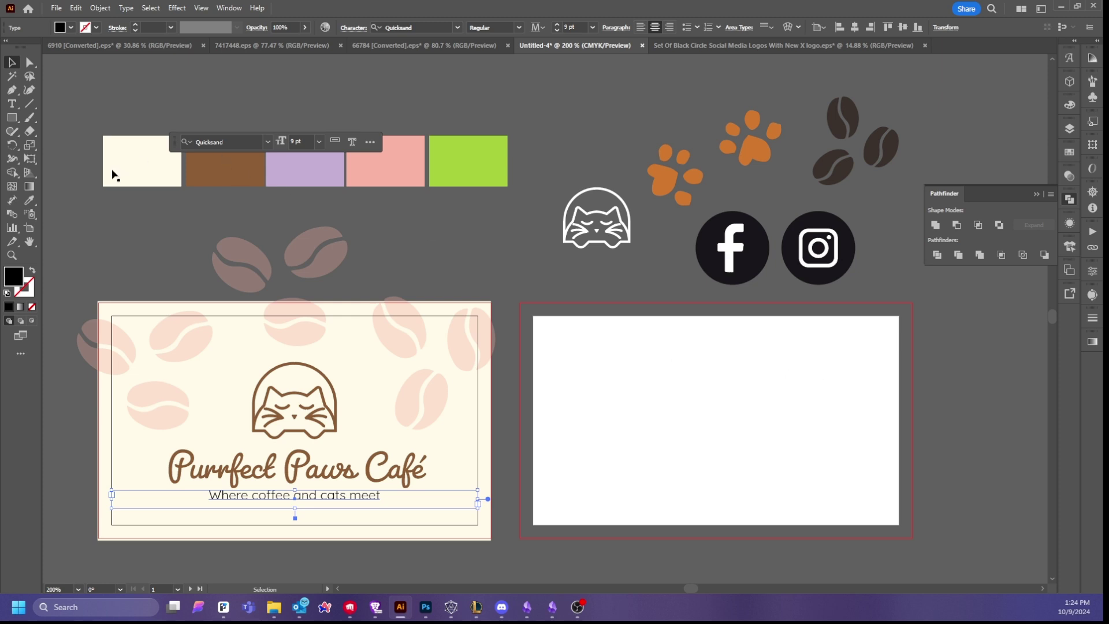
# - Duplicate the cream background rectangle onto the blank second artboard, covering its bleed area
pyautogui.click(109, 307)
pyautogui.moveTo(109, 307); pyautogui.dragTo(532, 327)
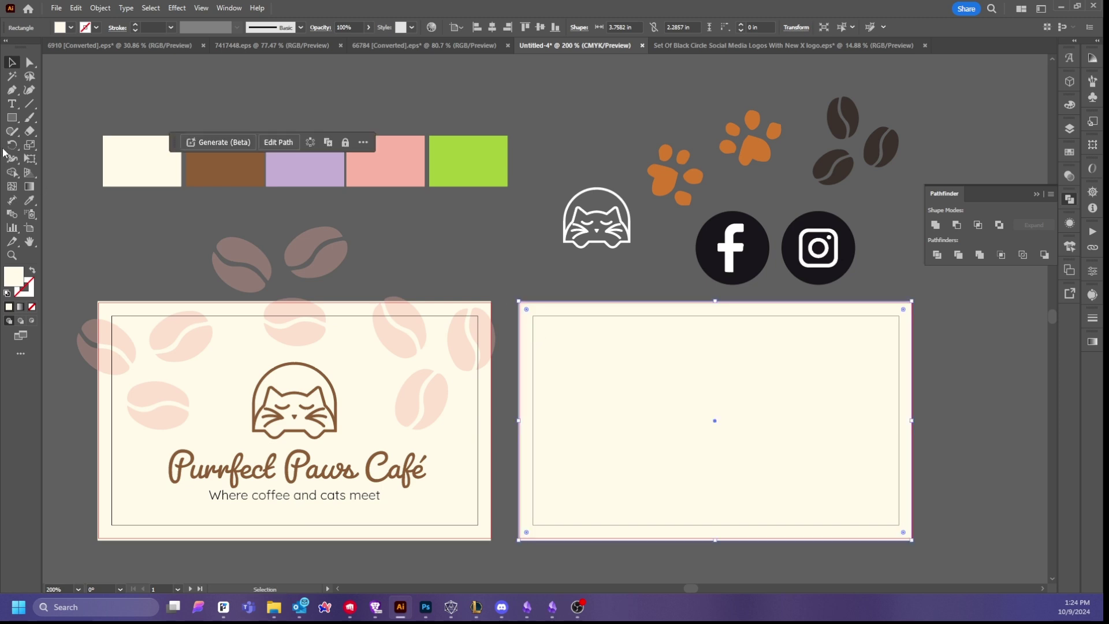
# - Try the brown swatch as the back background's fill, and return it to the cream swatch colour
pyautogui.click(30, 200)
pyautogui.click(225, 162)
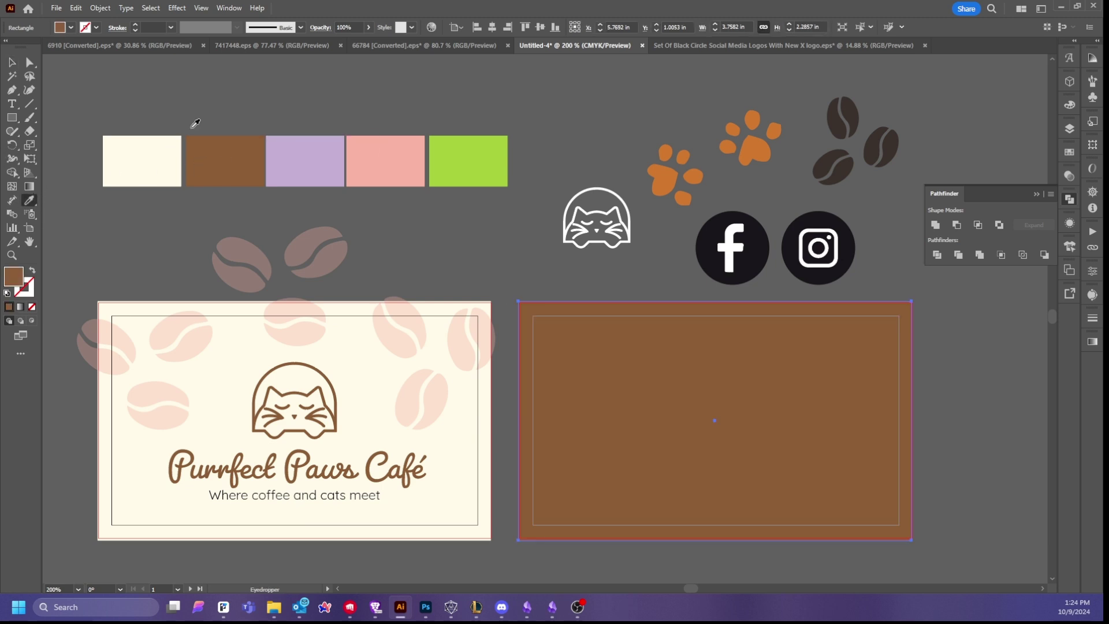
pyautogui.click(11, 62)
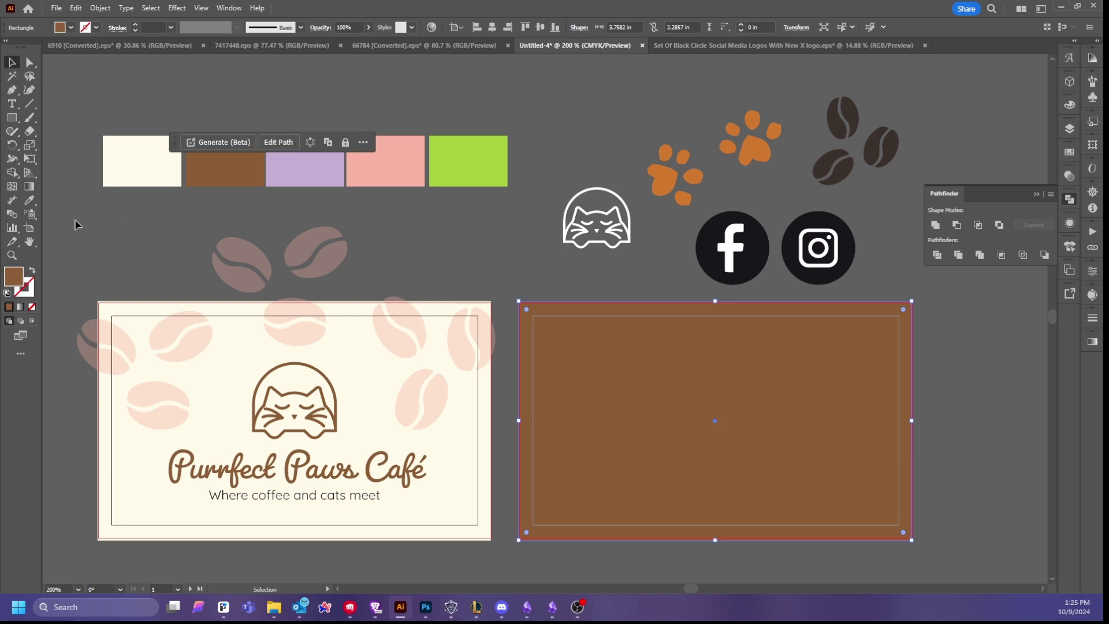
pyautogui.click(29, 200)
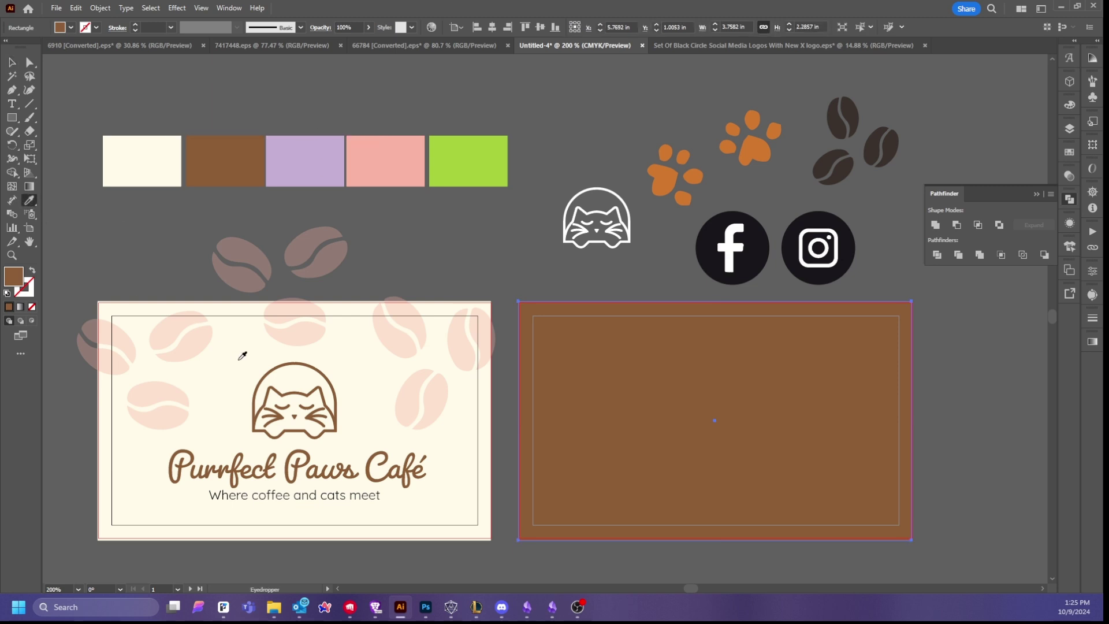
pyautogui.click(159, 166)
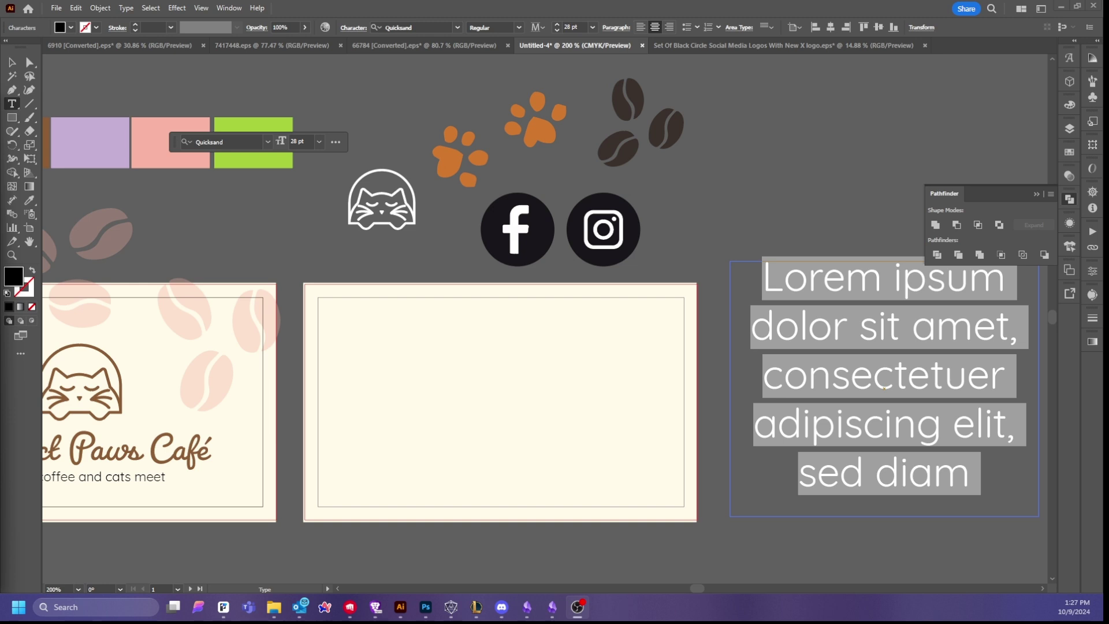
# - Replace the placeholder text beside the back card with the café's contact details and delete the "Address:" heading line
pyautogui.click(872, 335)
pyautogui.hotkey('ctrl', 'a')
pyautogui.write('Address: 123 Whiskers Lane Meowville, FL 56789')
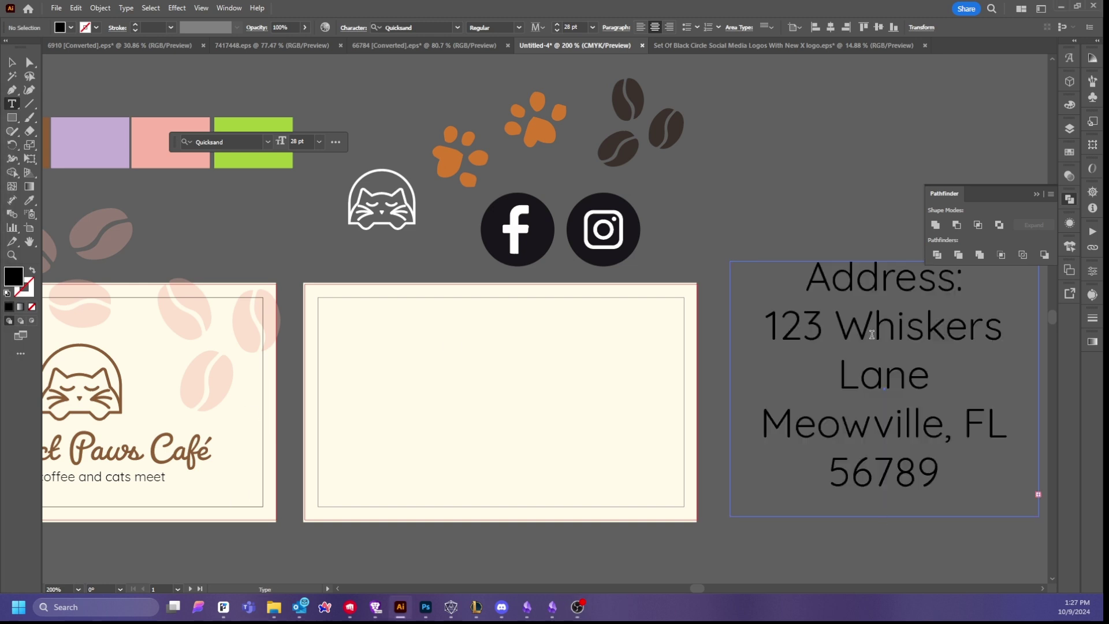
pyautogui.moveTo(995, 284); pyautogui.dragTo(782, 277)
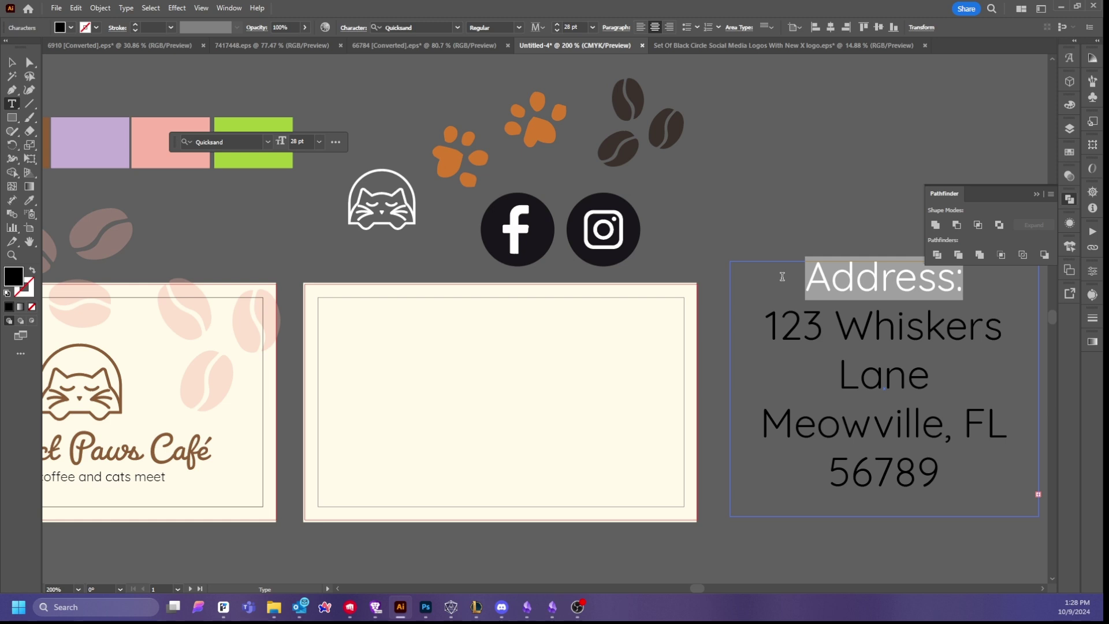
pyautogui.press('BackSpace')
pyautogui.press('Delete')
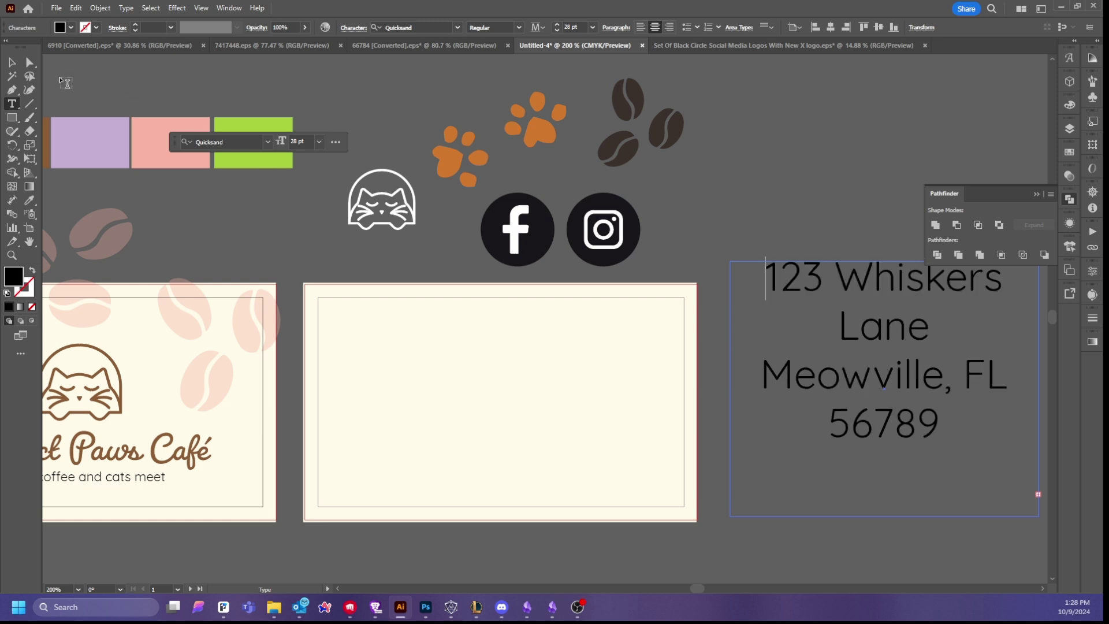
# - Widen and lengthen the contact details text frame until every line fits, and open its text for editing
pyautogui.click(11, 62)
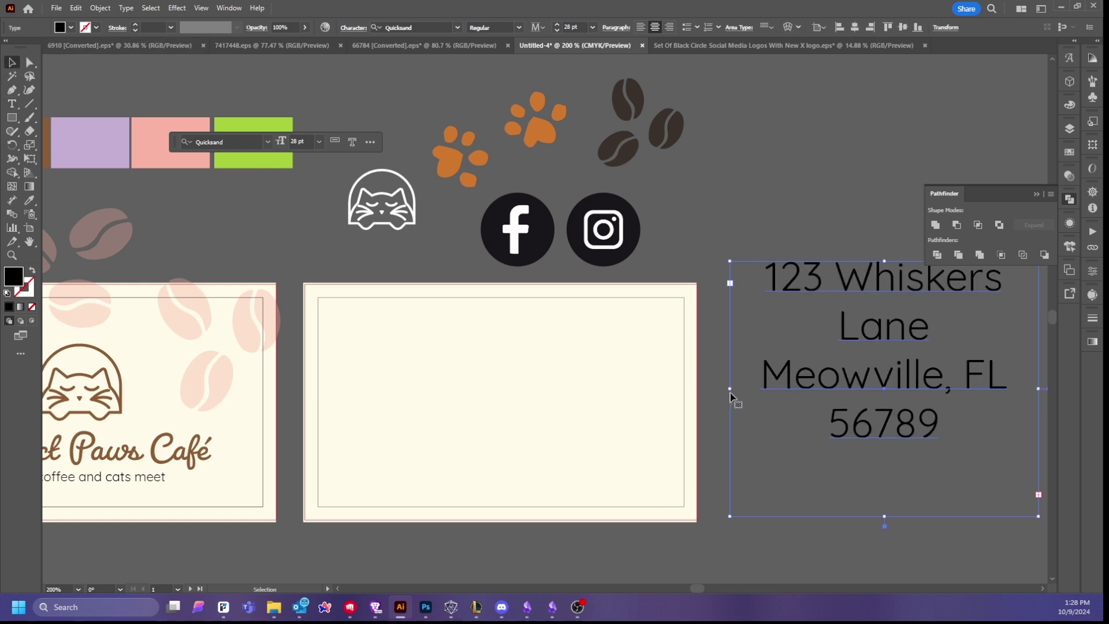
pyautogui.moveTo(731, 389); pyautogui.dragTo(386, 390)
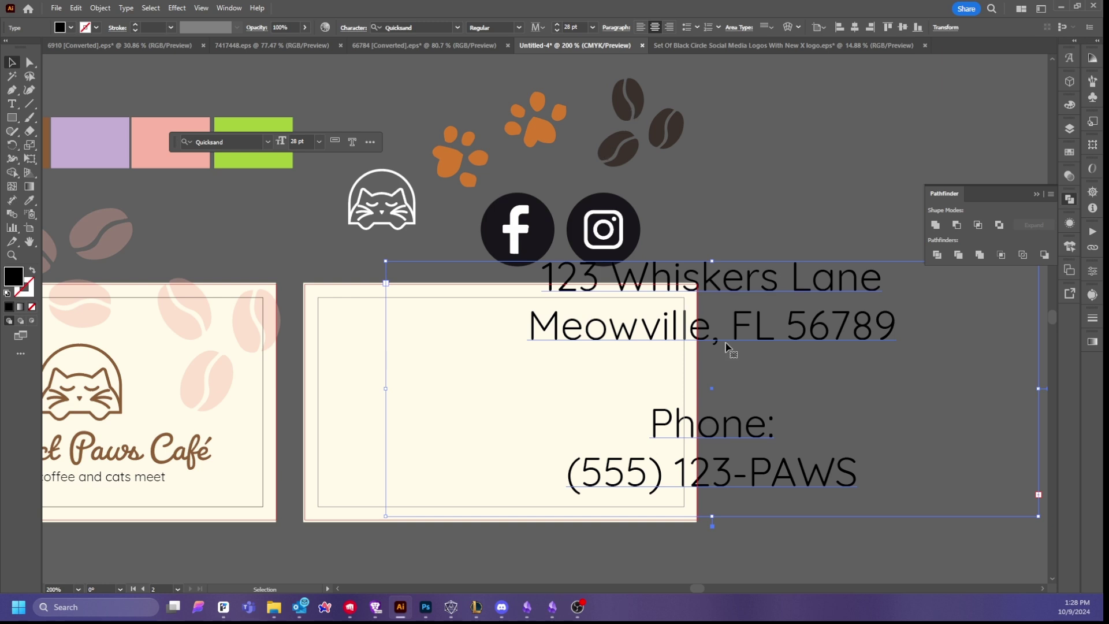
pyautogui.moveTo(712, 516); pyautogui.dragTo(735, 550)
pyautogui.doubleClick(806, 398)
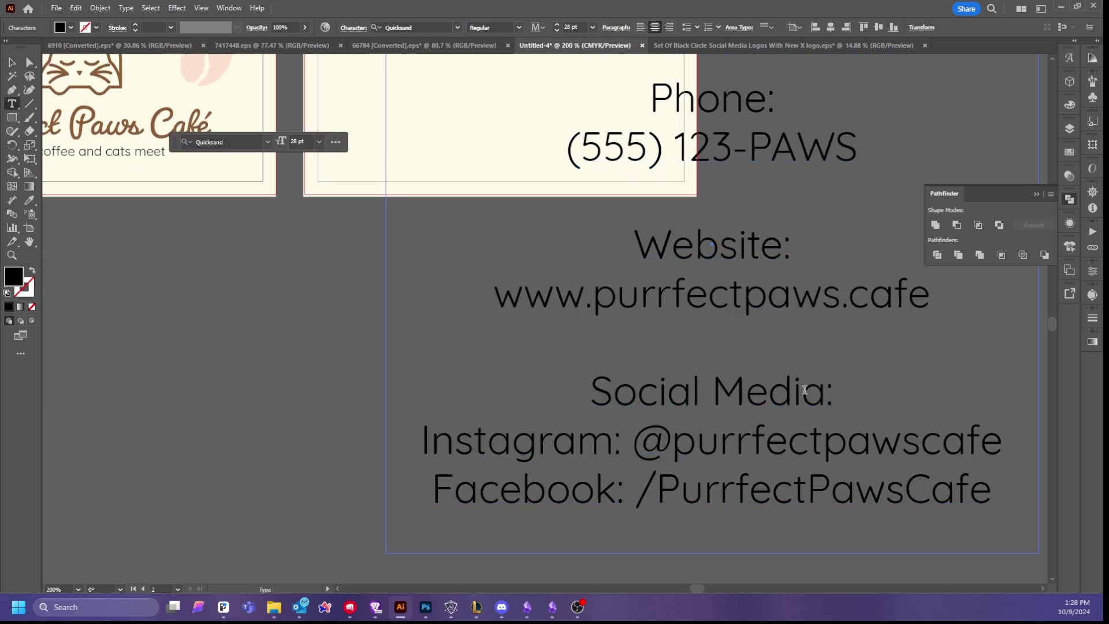
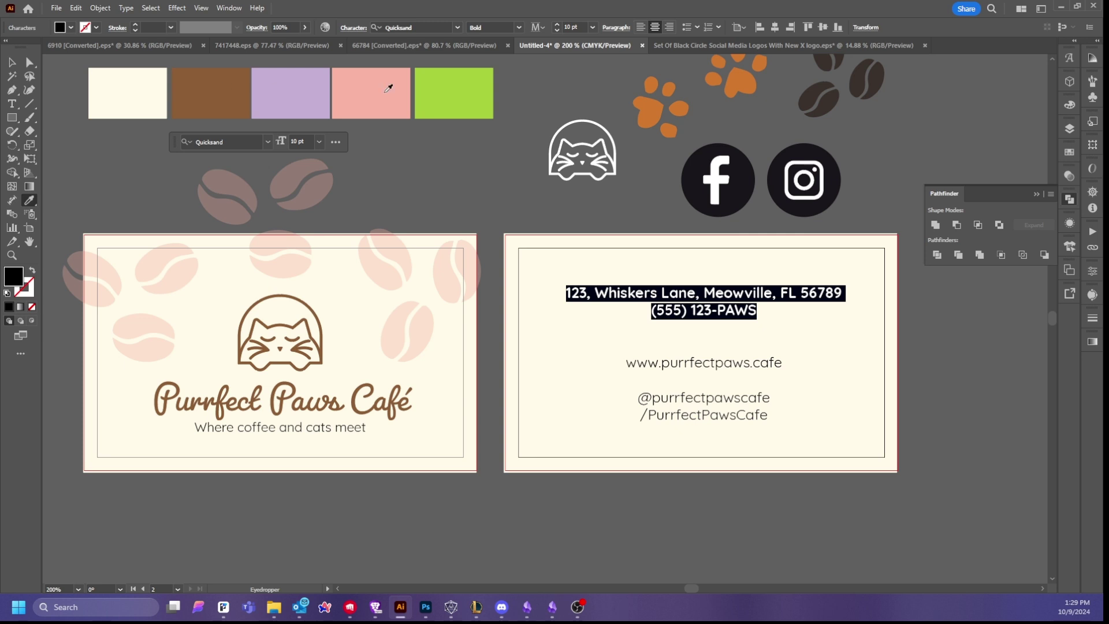
# - Try the pink swatch and the green swatch as the text colour of the address and phone lines on the back card
pyautogui.click(388, 88)
pyautogui.click(11, 62)
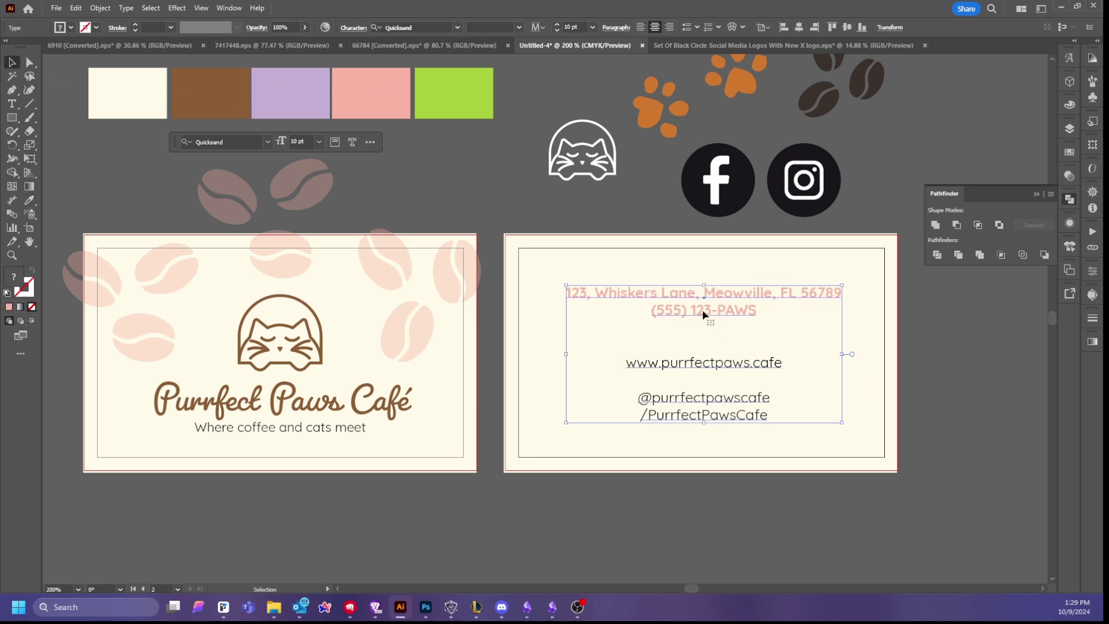
pyautogui.doubleClick(704, 314)
pyautogui.hotkey('ctrl', 'a')
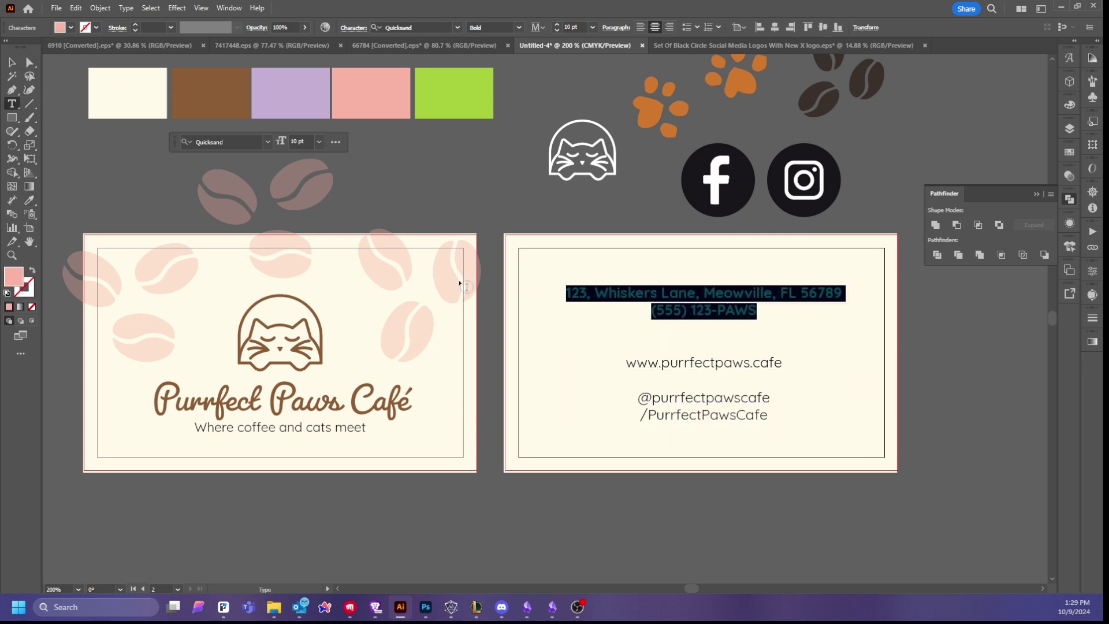
pyautogui.click(29, 200)
pyautogui.click(12, 63)
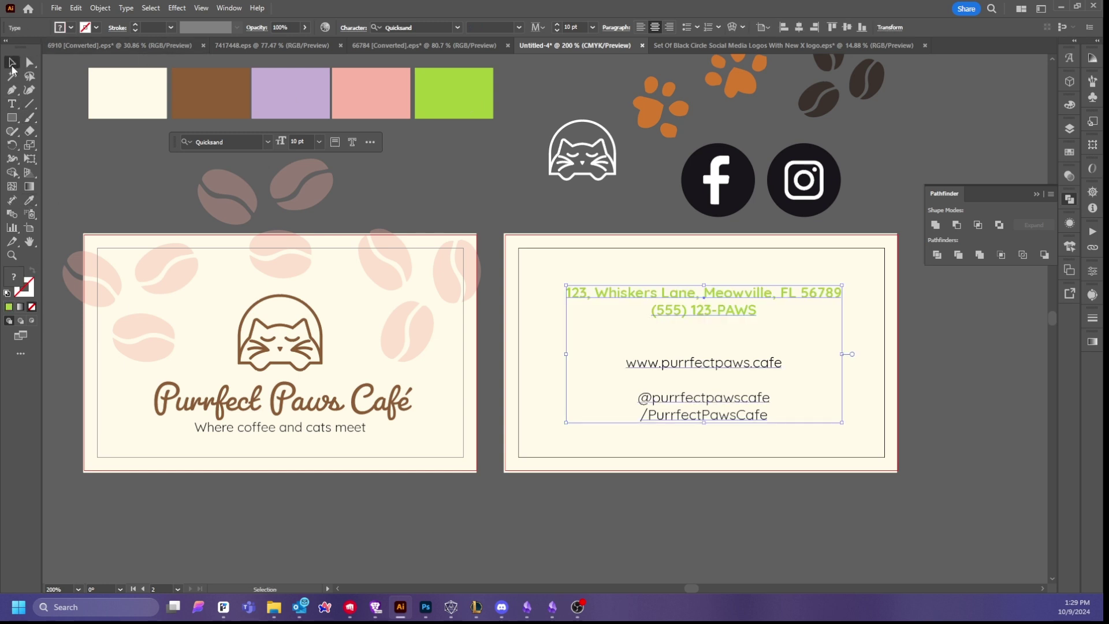
# - Colour the address and phone lines on the back card with the brown swatch
pyautogui.doubleClick(719, 314)
pyautogui.moveTo(760, 315); pyautogui.dragTo(543, 287)
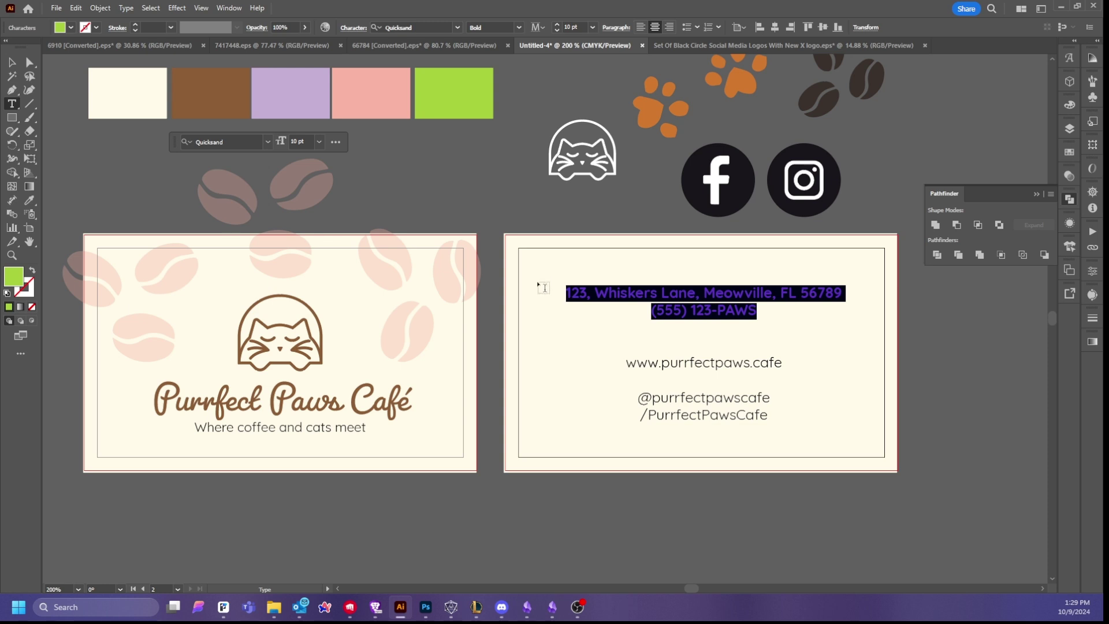
pyautogui.click(30, 203)
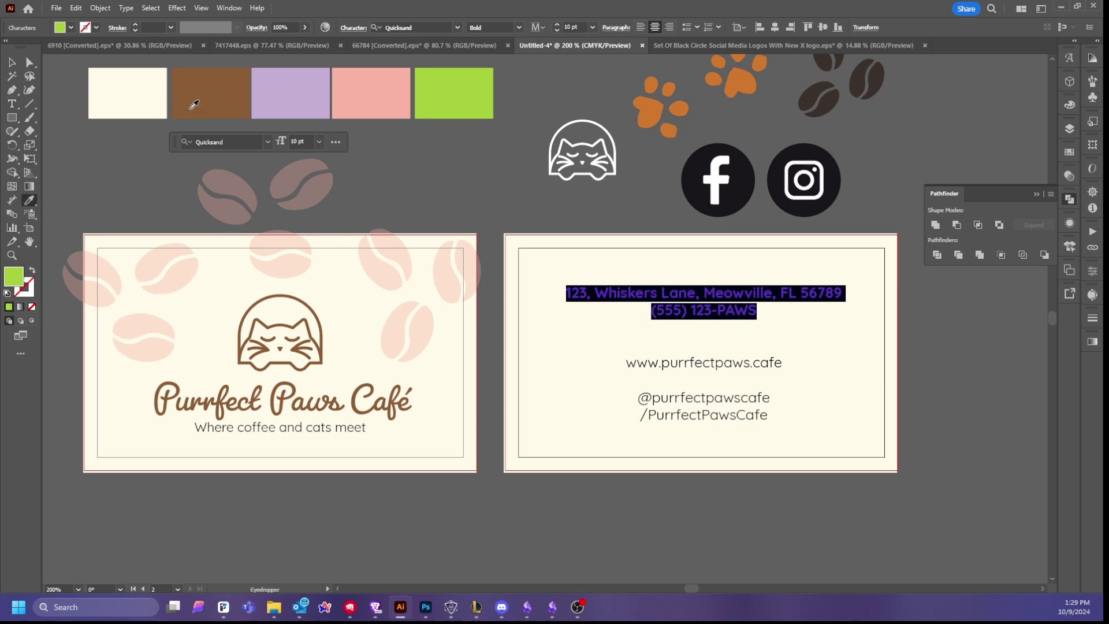
pyautogui.click(204, 94)
pyautogui.click(12, 64)
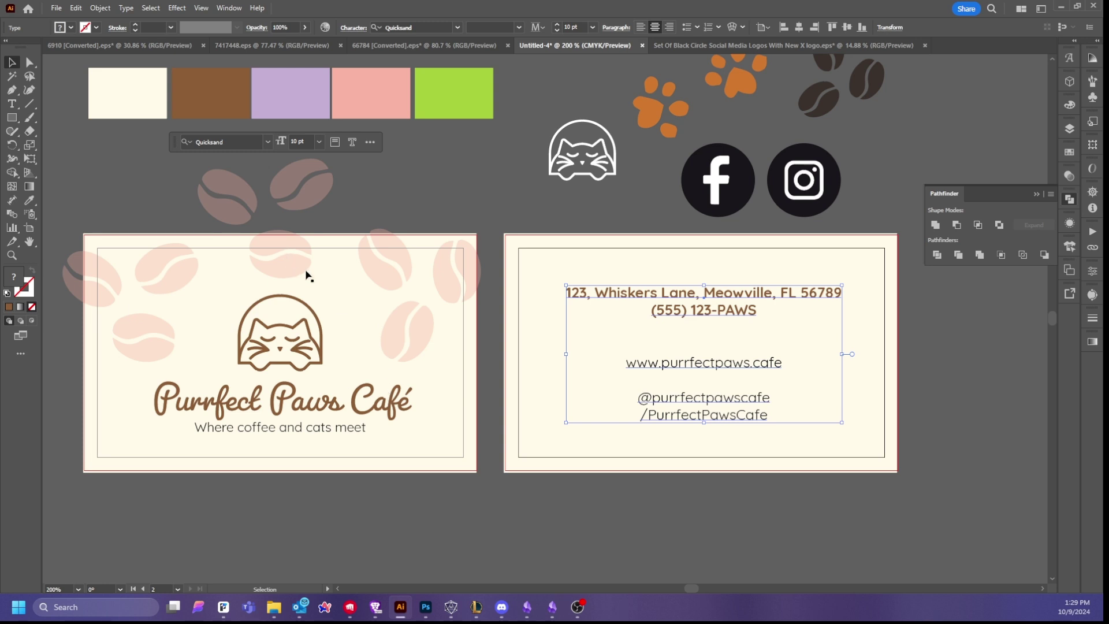
# - Recolour all the pink coffee bean groups on and above the front card with the cat logo's brown
pyautogui.click(263, 258)
pyautogui.keyDown('shift'); pyautogui.click(184, 284); pyautogui.keyUp('shift')
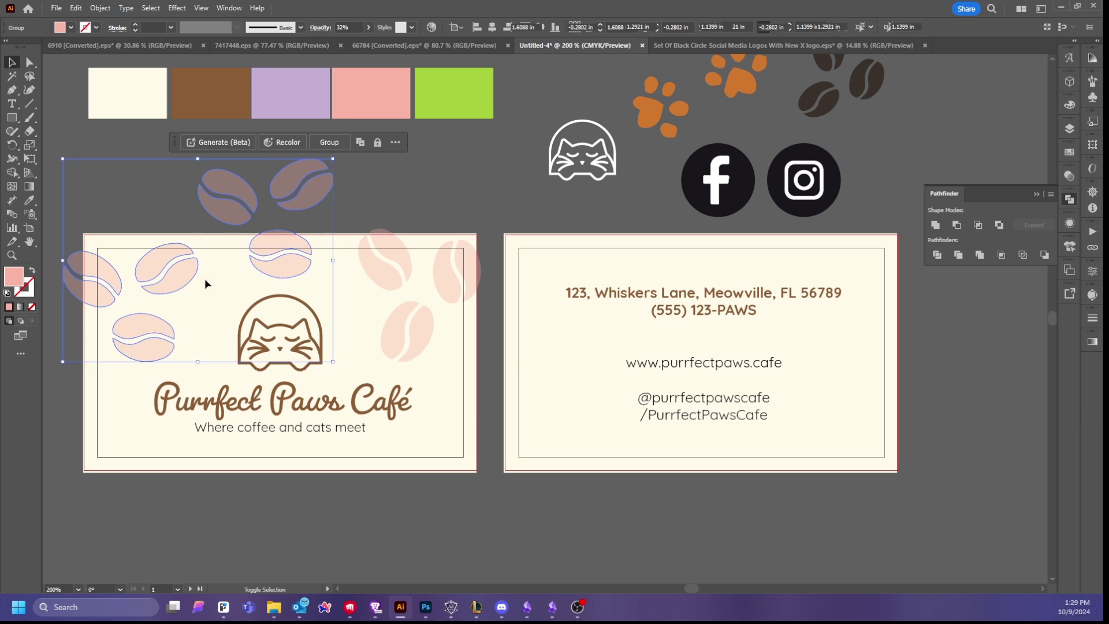
pyautogui.keyDown('shift'); pyautogui.click(404, 260); pyautogui.keyUp('shift')
pyautogui.click(32, 199)
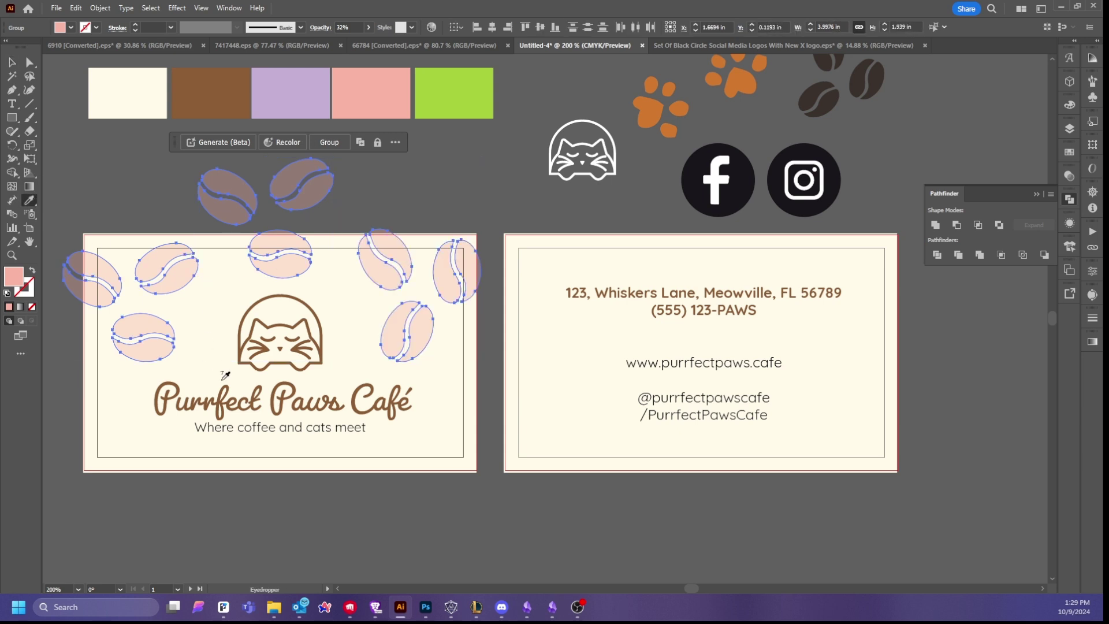
pyautogui.click(269, 347)
# - Try the brown coffee beans at 32% opacity, settle on 15%, and deselect them
pyautogui.write('32')
pyautogui.press('Return')
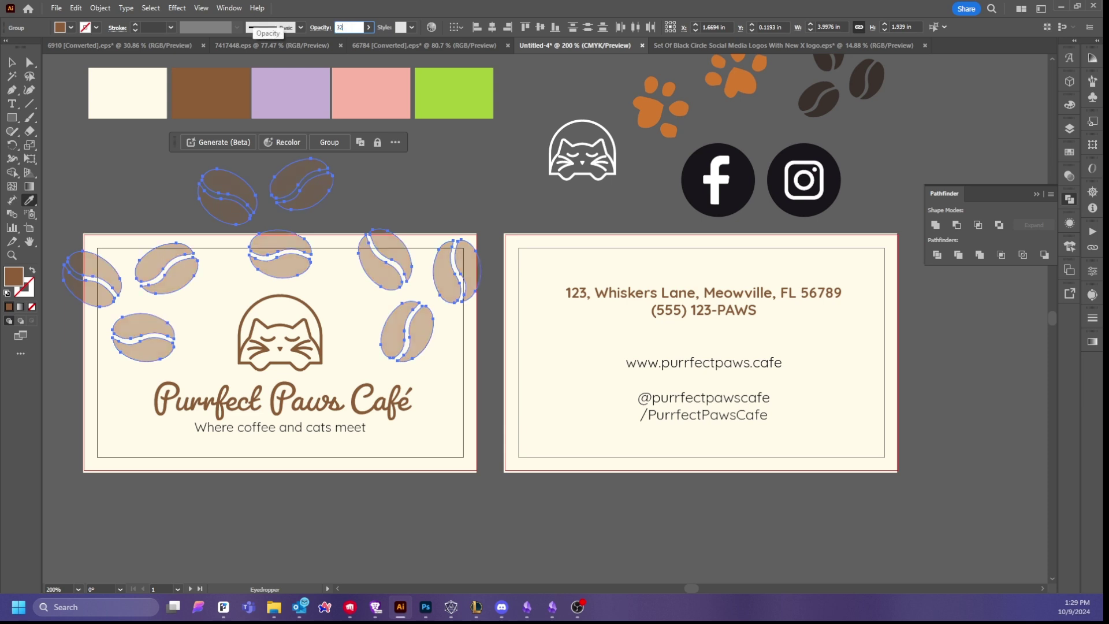
pyautogui.press('Tab')
pyautogui.click(358, 29)
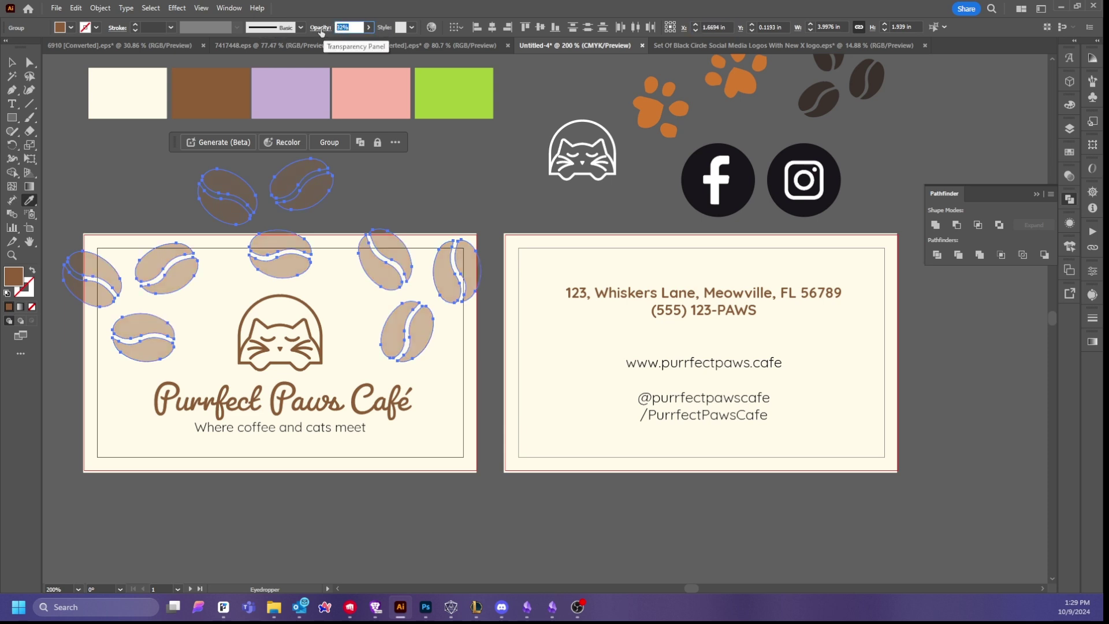
pyautogui.write('15')
pyautogui.press('Return')
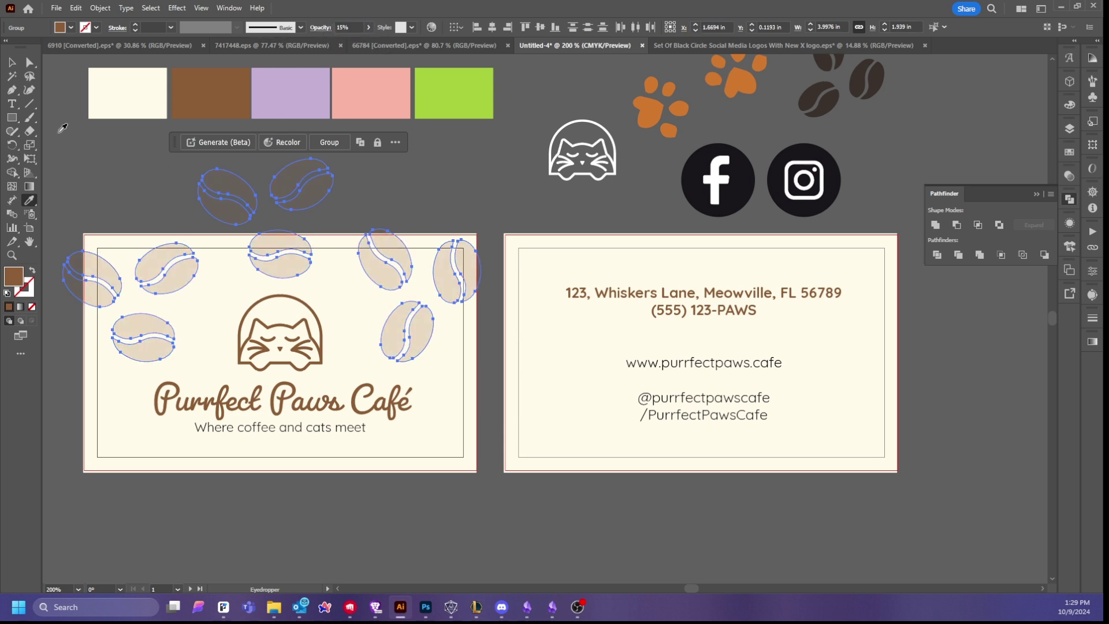
pyautogui.press('v')
pyautogui.click(80, 146)
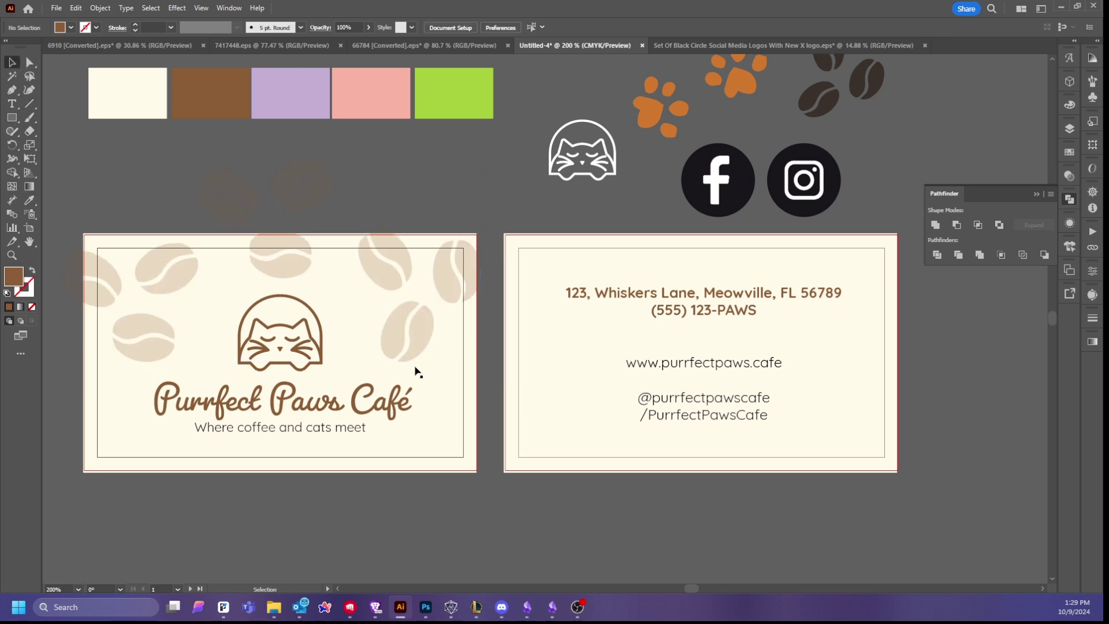
# - Copy an orange paw print onto the back card's lower-left area, shrink it to about 0.28 in wide, and duplicate it into a cluster of three
pyautogui.click(169, 283)
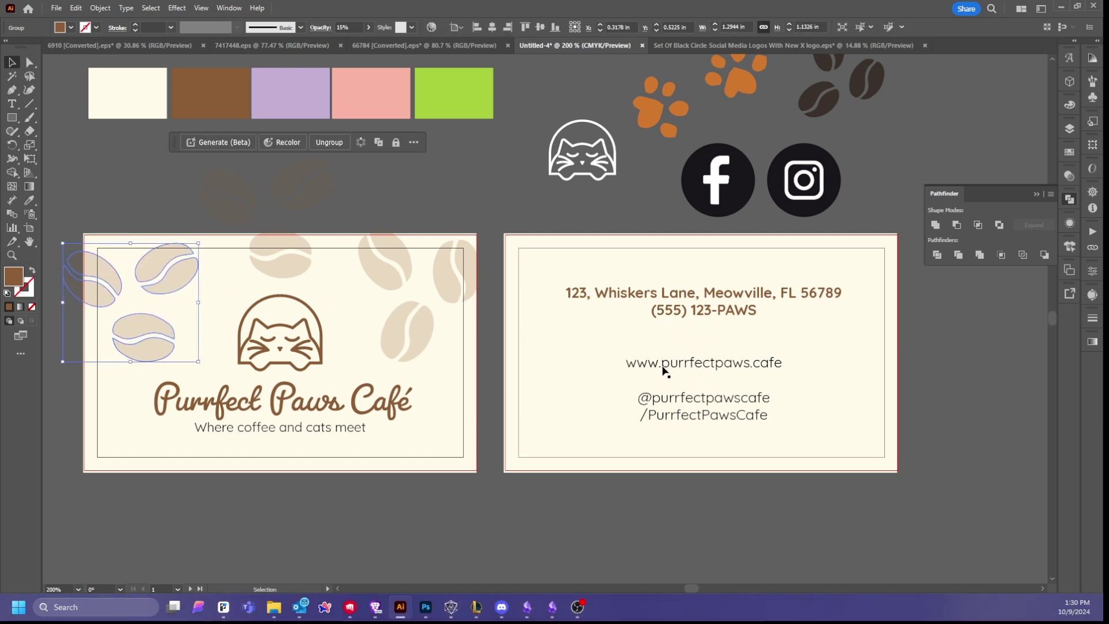
pyautogui.moveTo(658, 108); pyautogui.dragTo(553, 426)
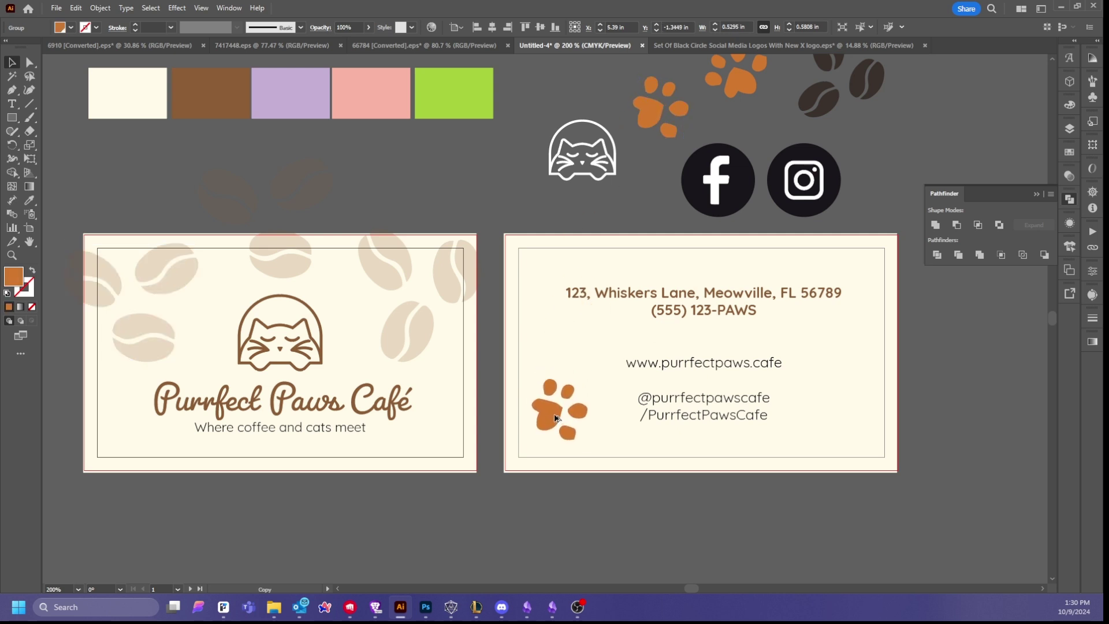
pyautogui.moveTo(593, 390); pyautogui.dragTo(604, 418)
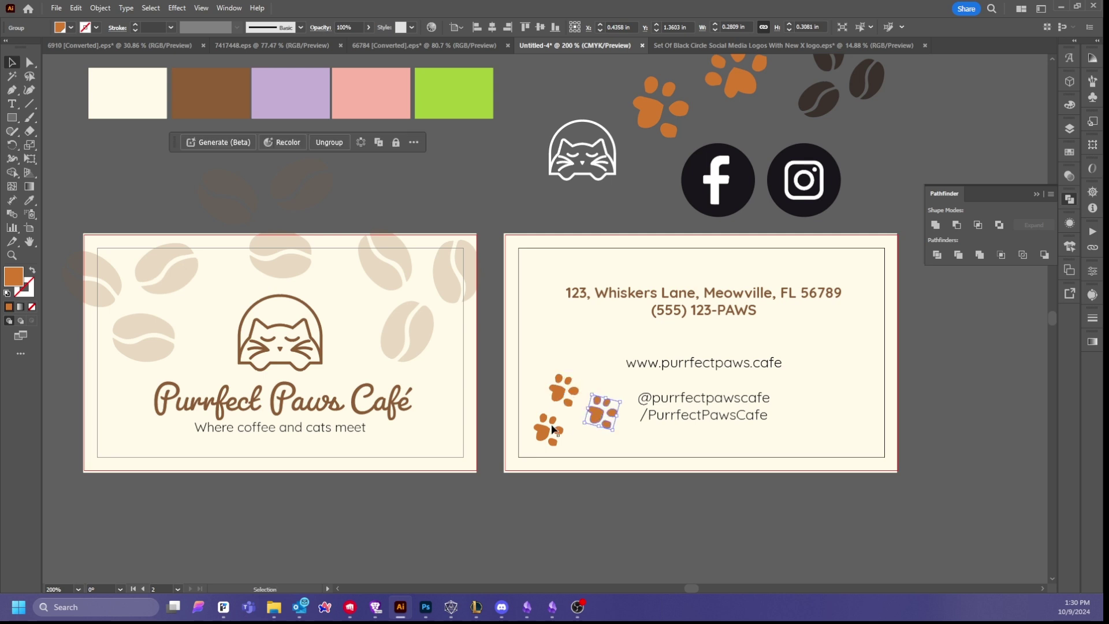
# - Recolour the three paw prints on the back card with the café name's brown and set their opacity to 15%
pyautogui.keyDown('shift'); pyautogui.click(541, 439); pyautogui.keyUp('shift')
pyautogui.keyDown('shift'); pyautogui.click(564, 389); pyautogui.keyUp('shift')
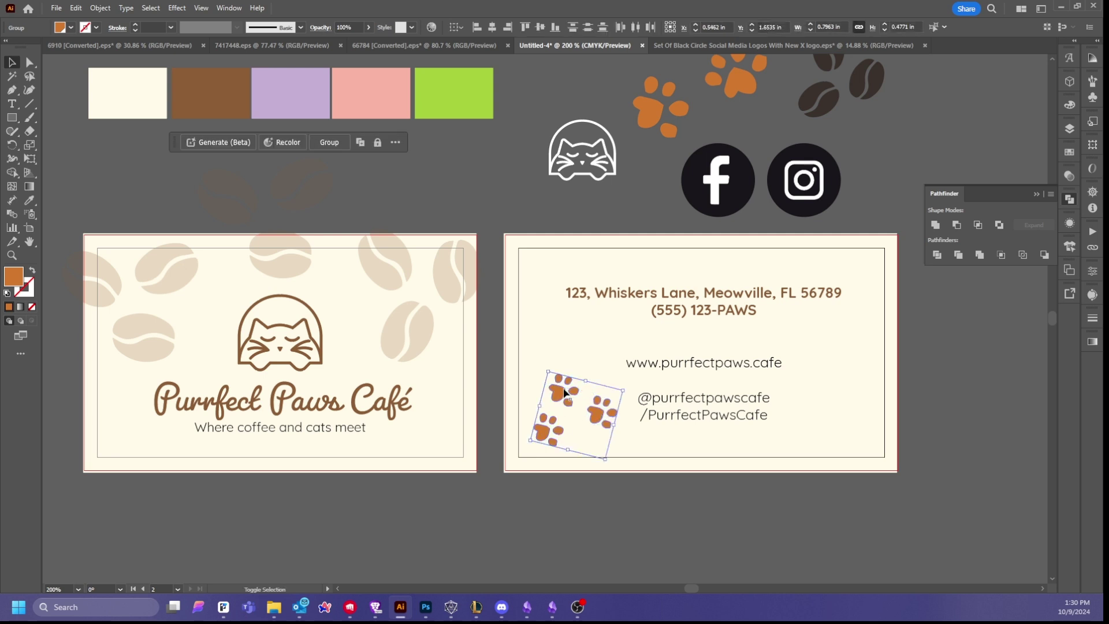
pyautogui.click(29, 200)
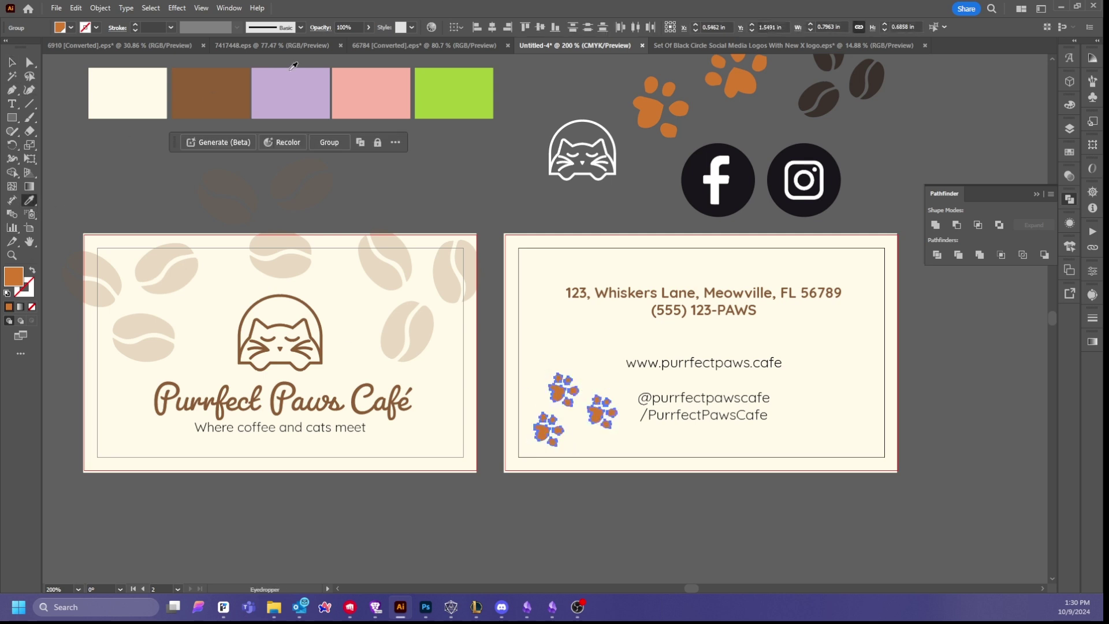
pyautogui.click(331, 426)
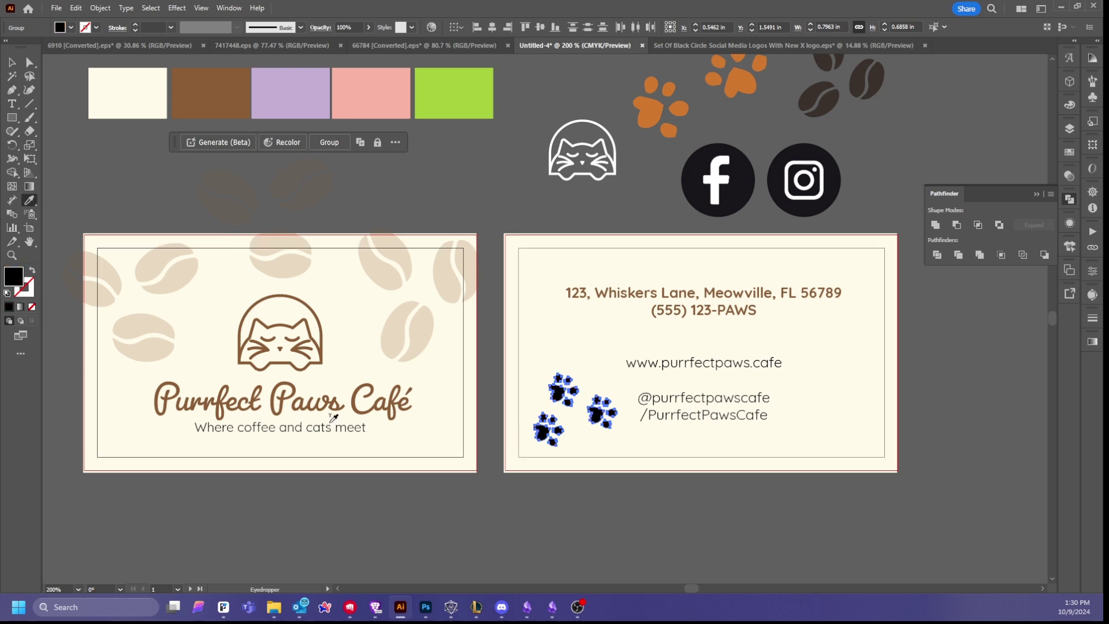
pyautogui.click(286, 393)
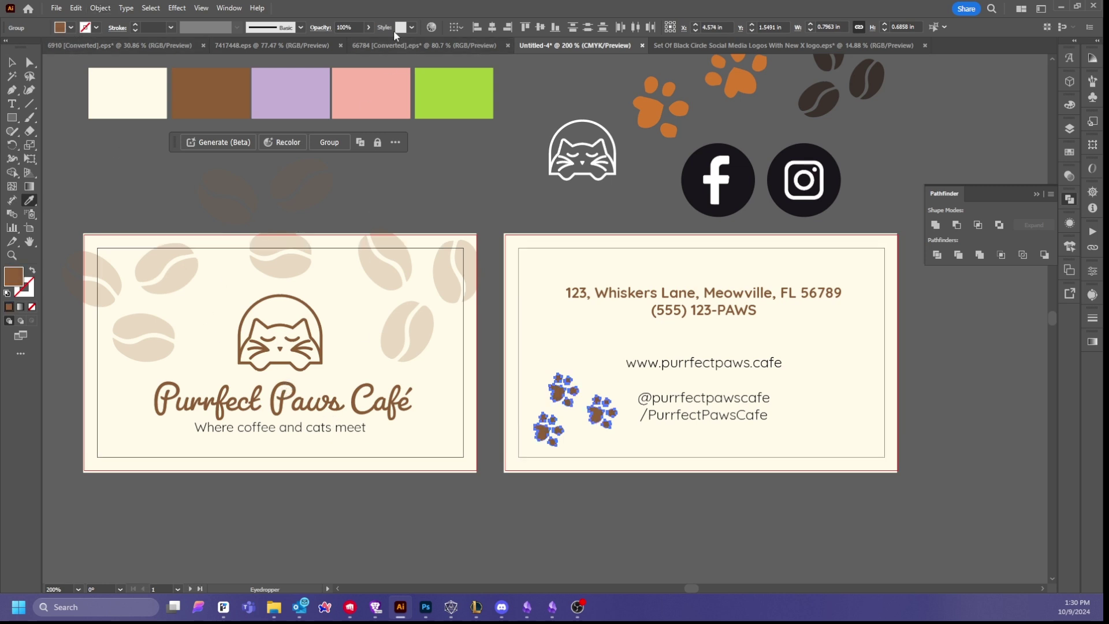
pyautogui.click(355, 26)
pyautogui.write('15')
pyautogui.press('Return')
pyautogui.press('v')
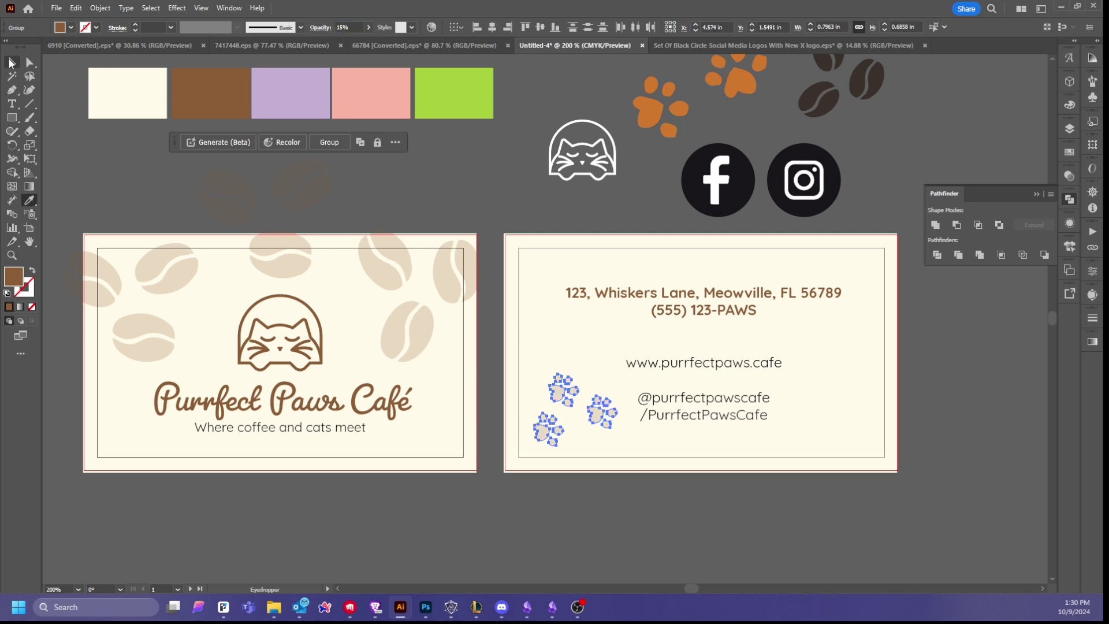
# - Duplicate the faded paw prints into a diagonal trail running from the back card's lower-left corner up to its top edge
pyautogui.moveTo(600, 414); pyautogui.dragTo(688, 376)
pyautogui.hotkey('ctrl', 'z')
pyautogui.keyDown('shift'); pyautogui.click(548, 430); pyautogui.keyUp('shift')
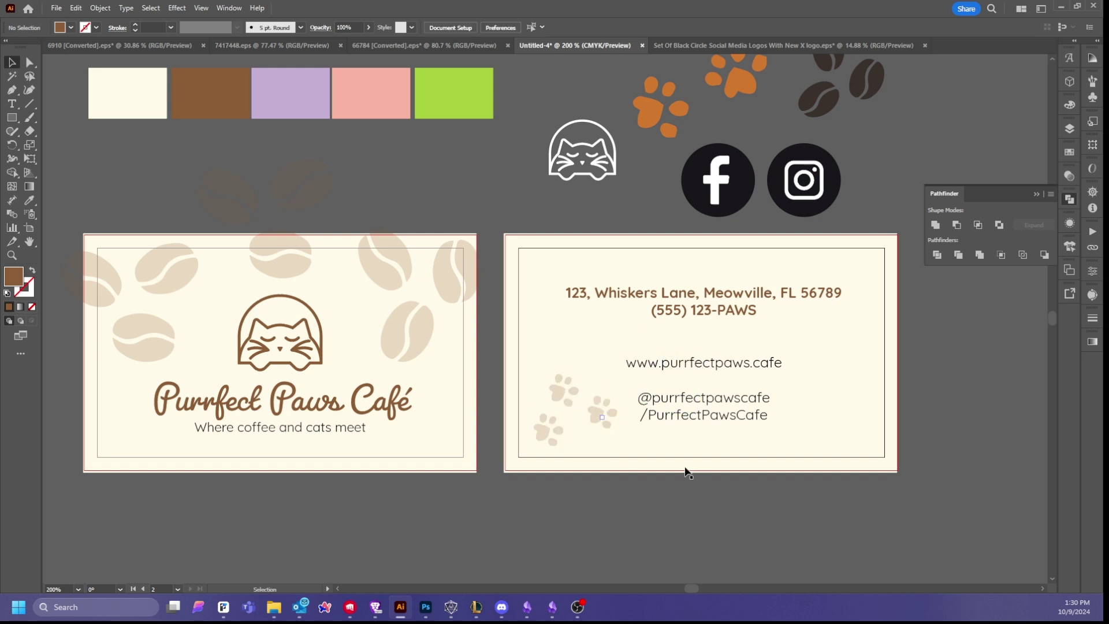
pyautogui.keyDown('shift'); pyautogui.click(603, 420); pyautogui.keyUp('shift')
pyautogui.moveTo(603, 420); pyautogui.dragTo(743, 267)
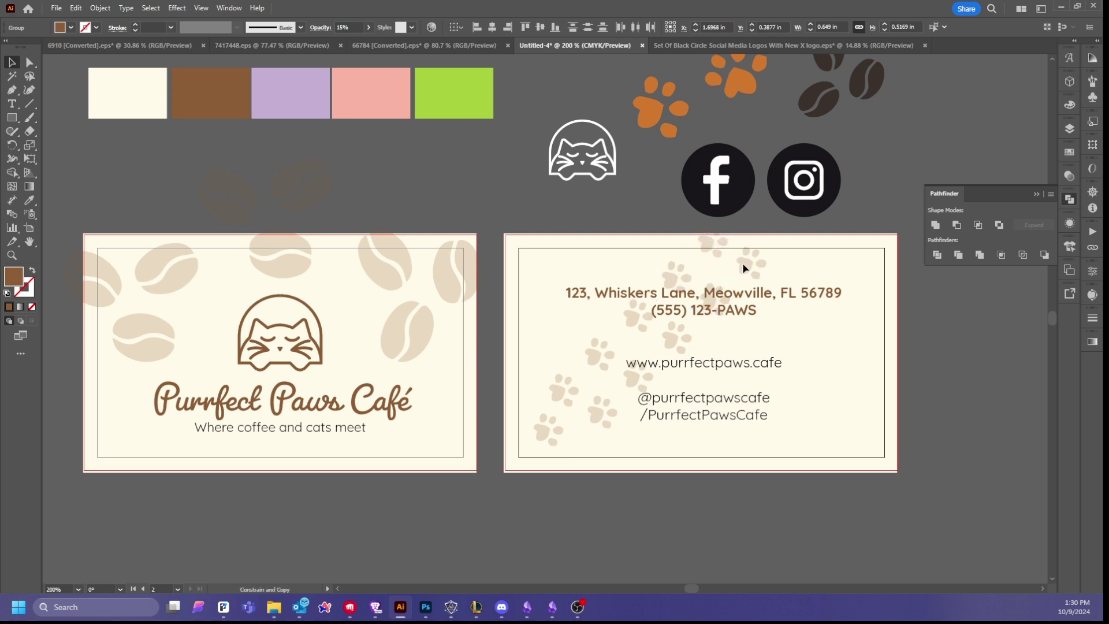
# - Copy the website and social handle lines from the back card's contact text and delete them from that frame
pyautogui.click(911, 397)
pyautogui.click(695, 402)
pyautogui.press('t')
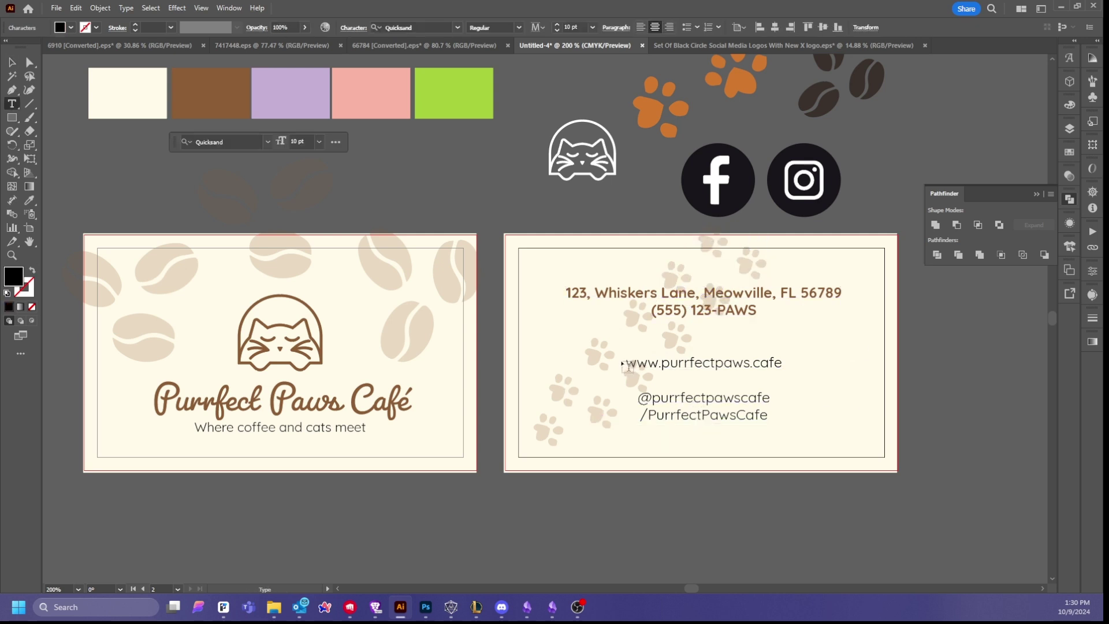
pyautogui.moveTo(627, 363); pyautogui.dragTo(768, 416)
pyautogui.hotkey('ctrl', 'c')
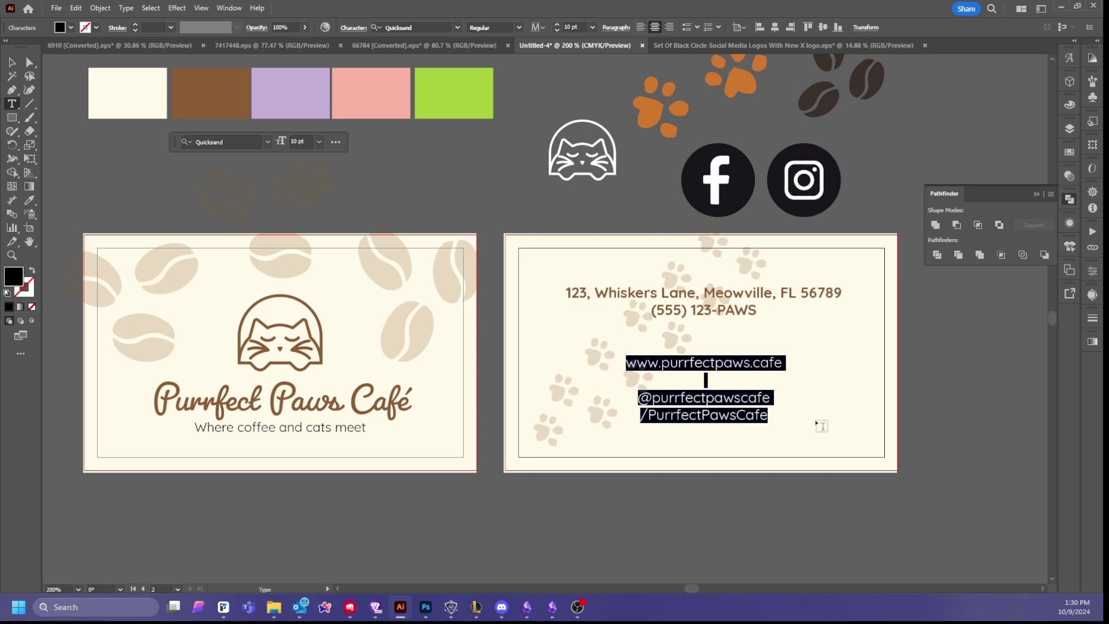
pyautogui.press('BackSpace')
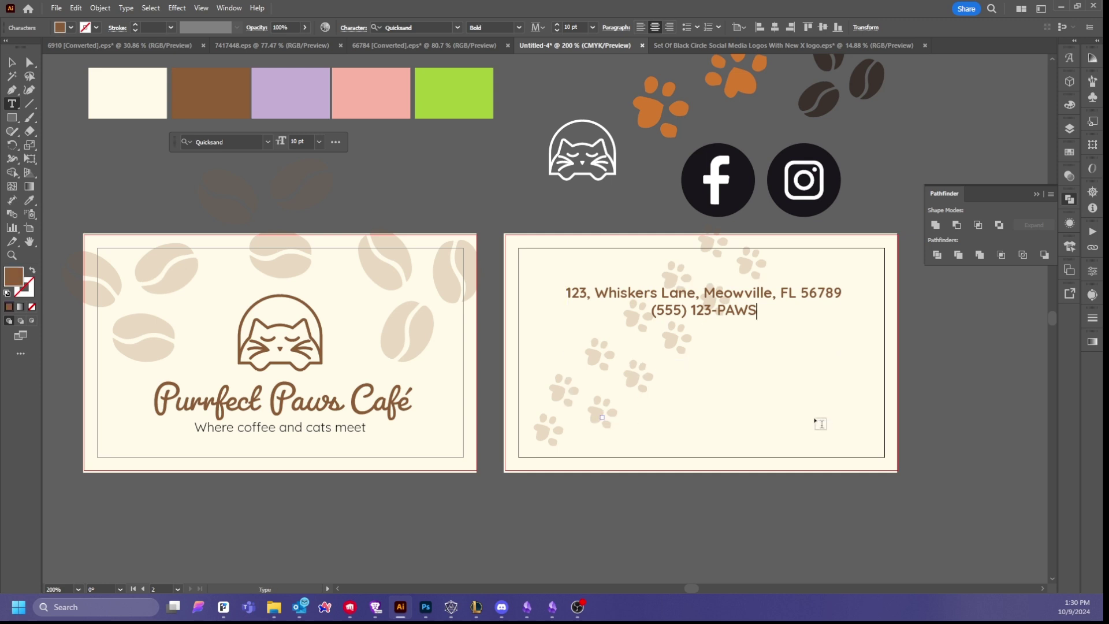
# - Paste the copied website and social lines into a new text frame in the back card's lower-right area and right-align them
pyautogui.press('Escape')
pyautogui.click(677, 376)
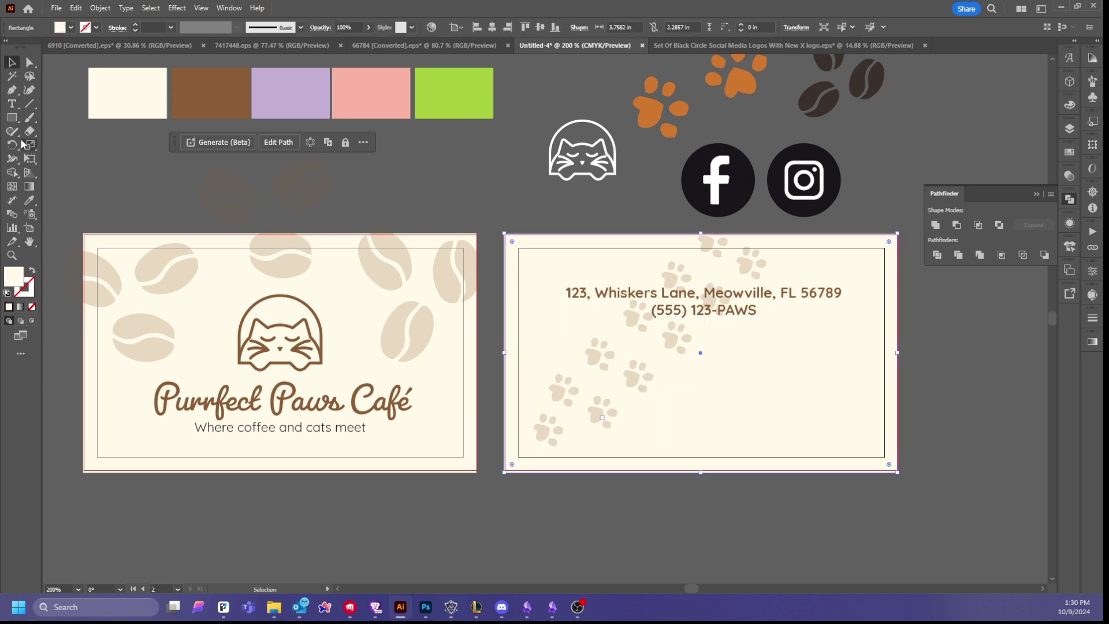
pyautogui.press('t')
pyautogui.moveTo(706, 352); pyautogui.dragTo(864, 439)
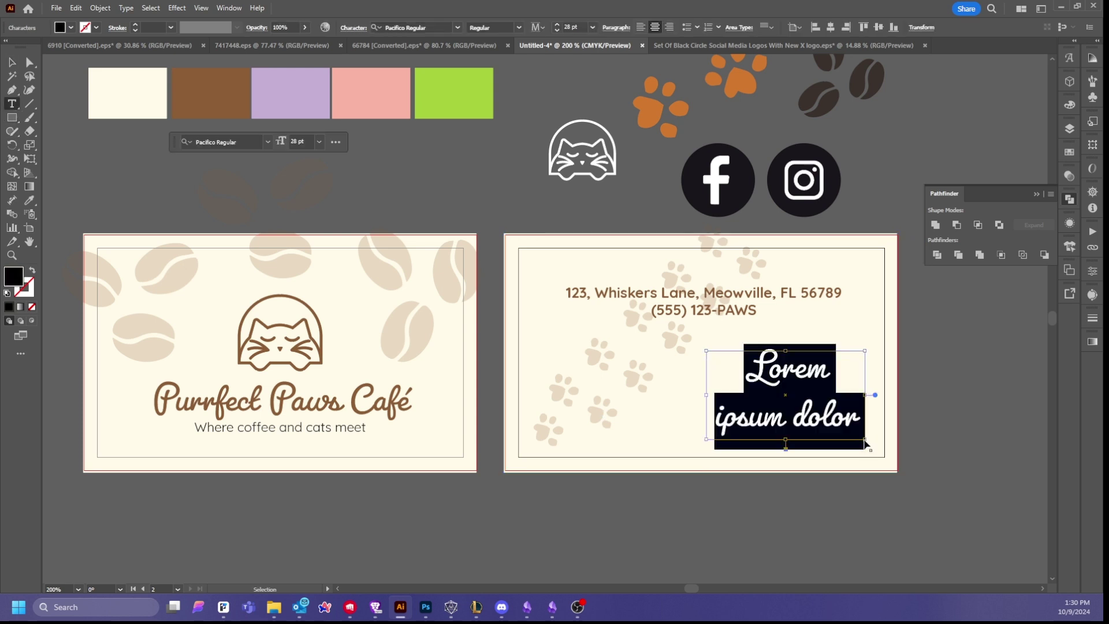
pyautogui.hotkey('ctrl', 'v')
pyautogui.hotkey('ctrl', 'a')
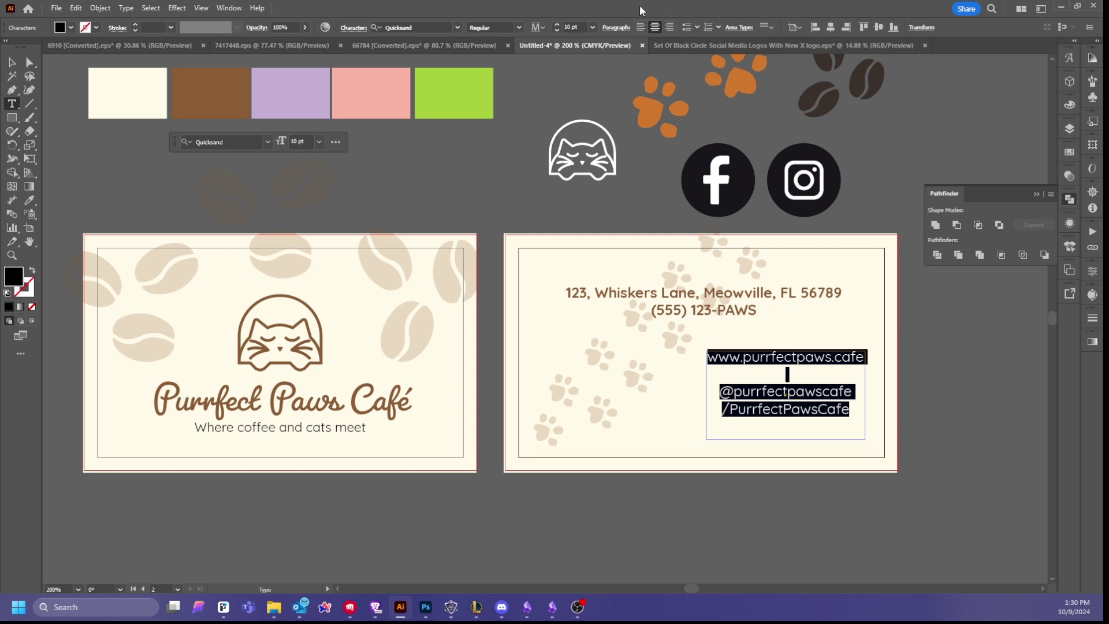
pyautogui.click(669, 28)
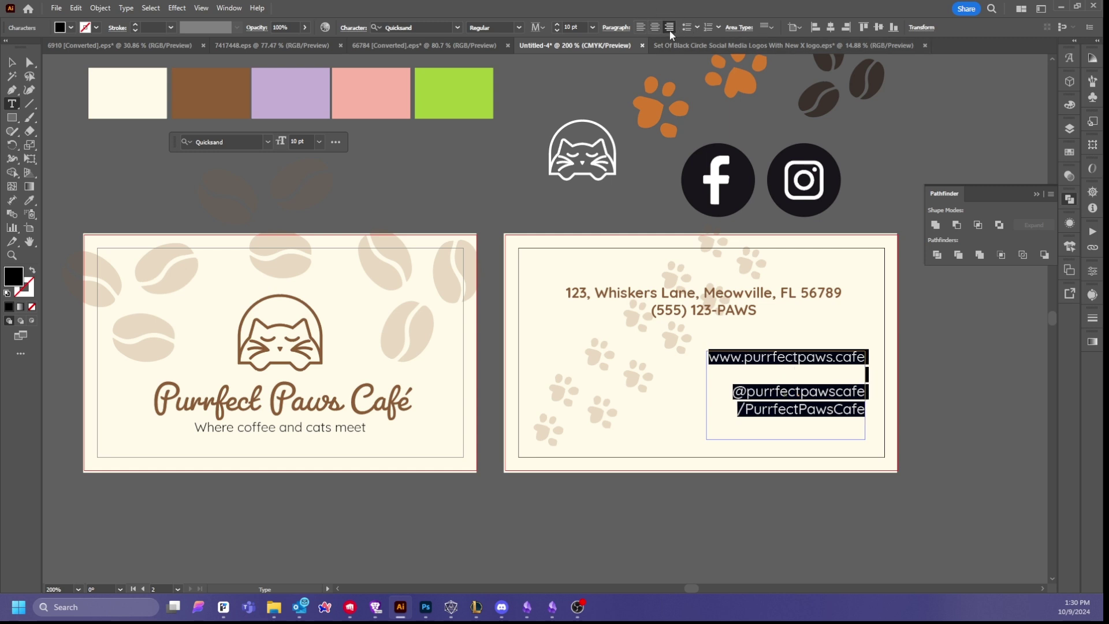
# - Remove the blank line below the website address and move the text block down into the lower-right corner of the safe area
pyautogui.click(861, 379)
pyautogui.press('BackSpace')
pyautogui.press('Escape')
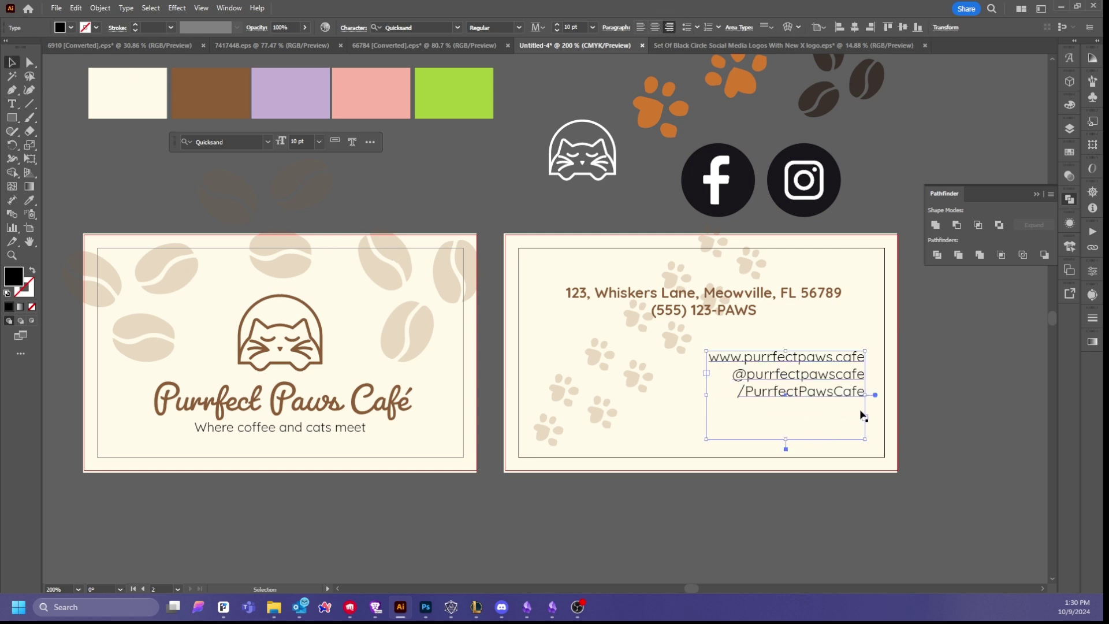
pyautogui.moveTo(811, 365); pyautogui.dragTo(804, 401)
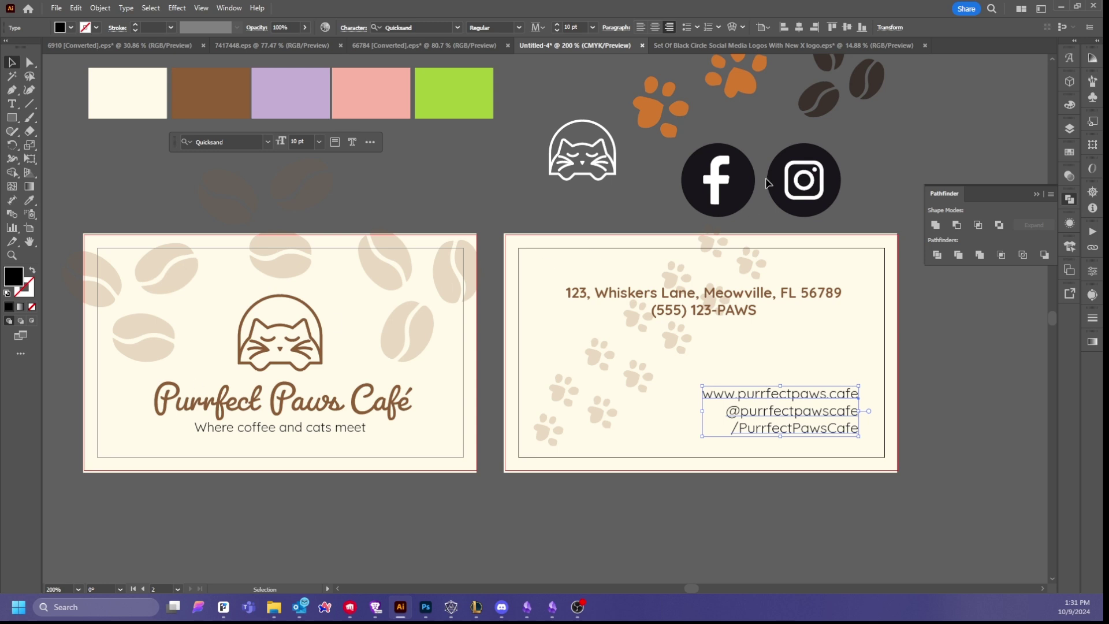
pyautogui.moveTo(778, 395); pyautogui.dragTo(782, 394)
pyautogui.click(816, 152)
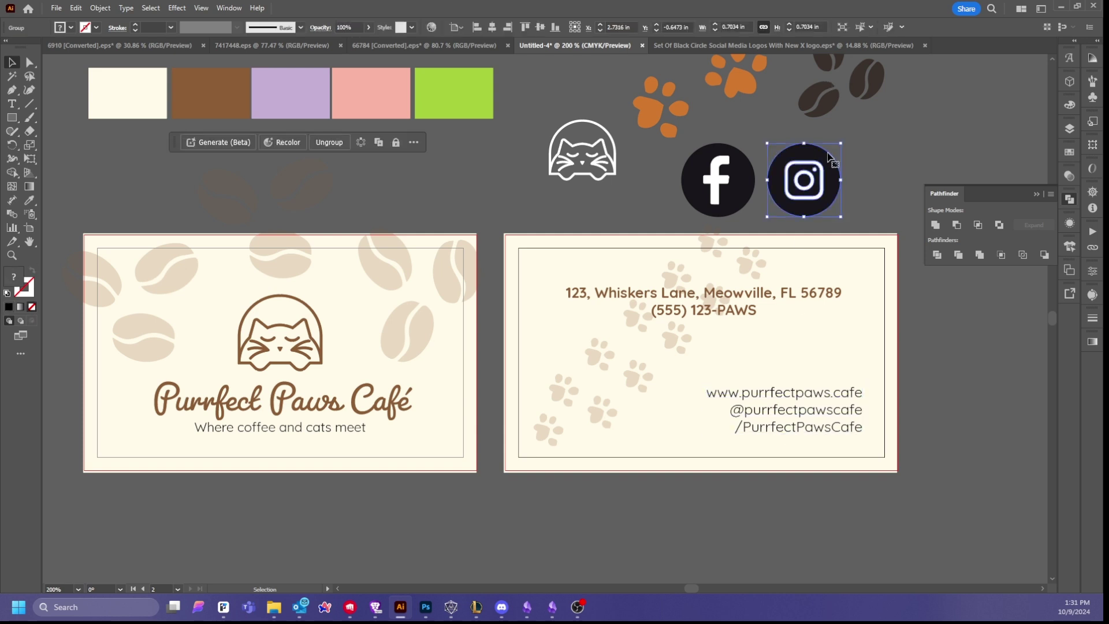
pyautogui.press('Delete')
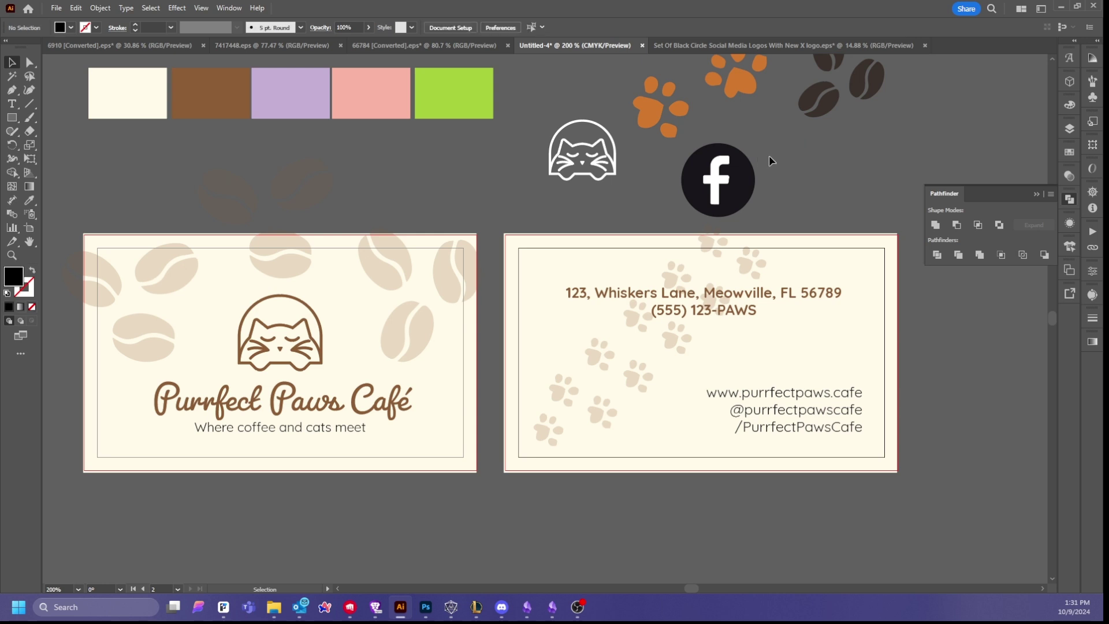
pyautogui.hotkey('ctrl', 'z')
# - Isolate the Instagram icon's group and delete the black circle behind the glyph
pyautogui.doubleClick(776, 156)
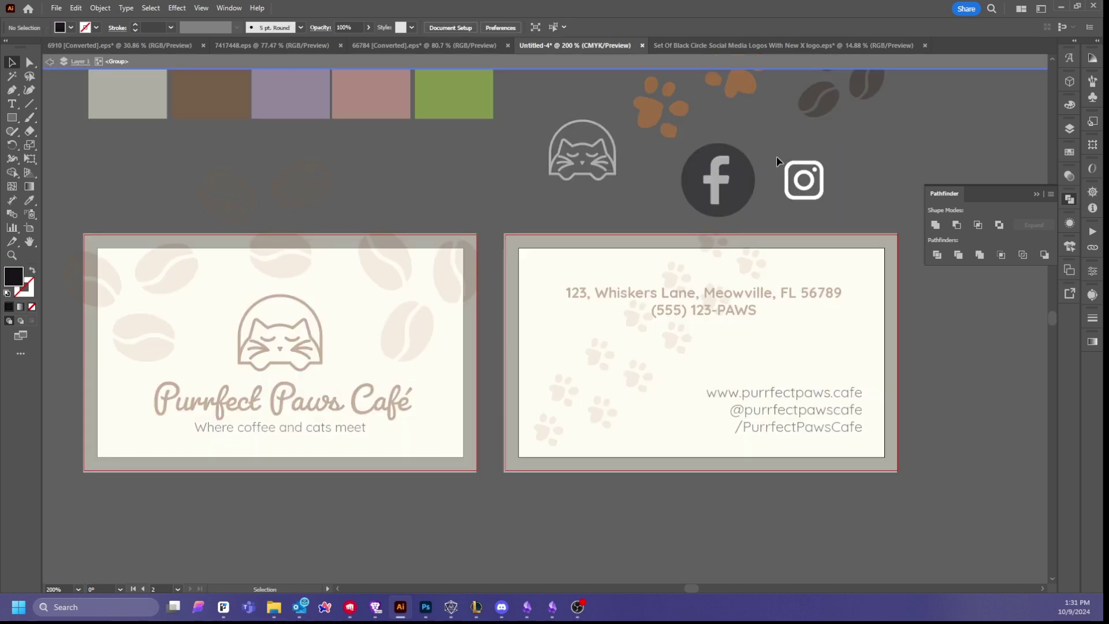
# - Isolate the Facebook icon's group, delete the black circle behind the glyph and leave isolation
pyautogui.doubleClick(722, 153)
pyautogui.click(710, 153)
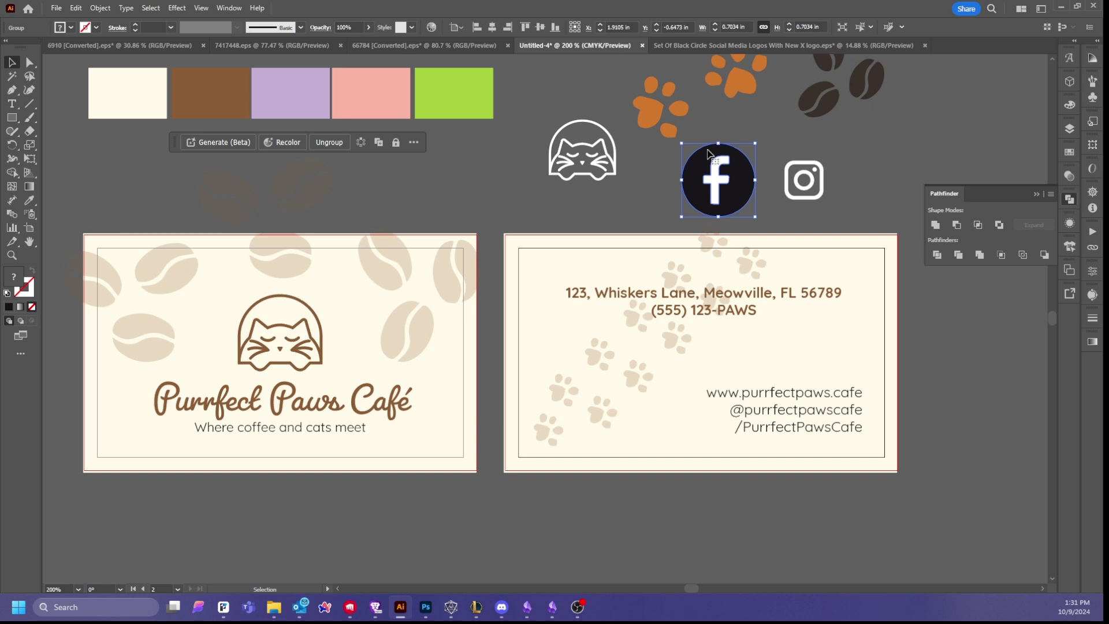
pyautogui.doubleClick(710, 154)
pyautogui.press('Delete')
pyautogui.doubleClick(708, 147)
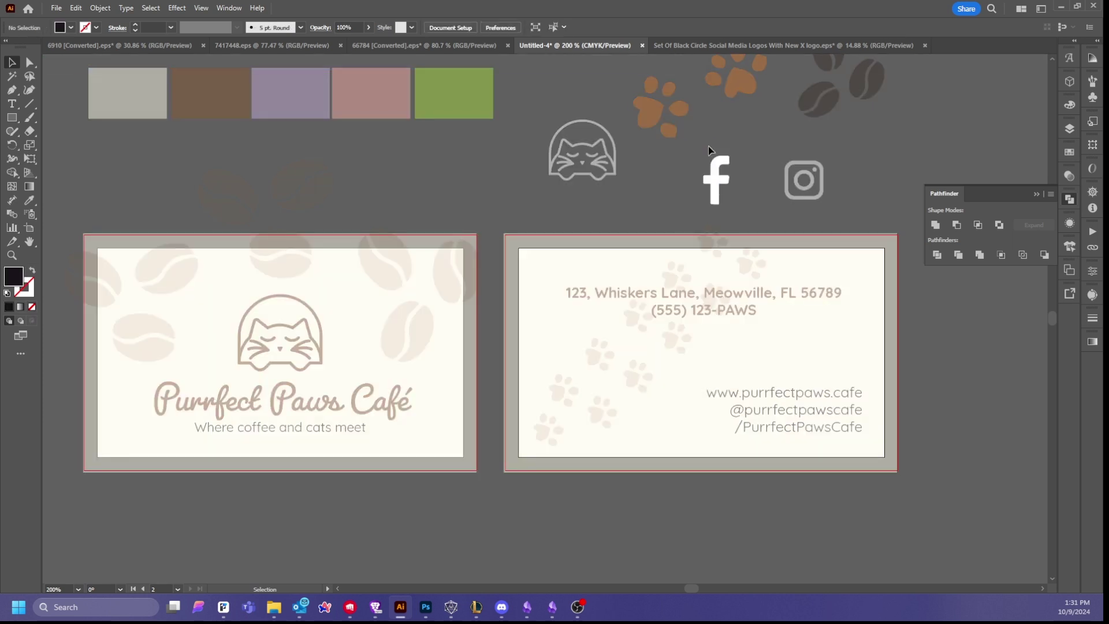
# - Scale the Facebook glyph down to about 0.07 x 0.13 in, place it before the /PurrfectPawsCafe line and bring it to front
pyautogui.click(716, 185)
pyautogui.moveTo(730, 155); pyautogui.dragTo(718, 432)
pyautogui.rightClick(719, 432)
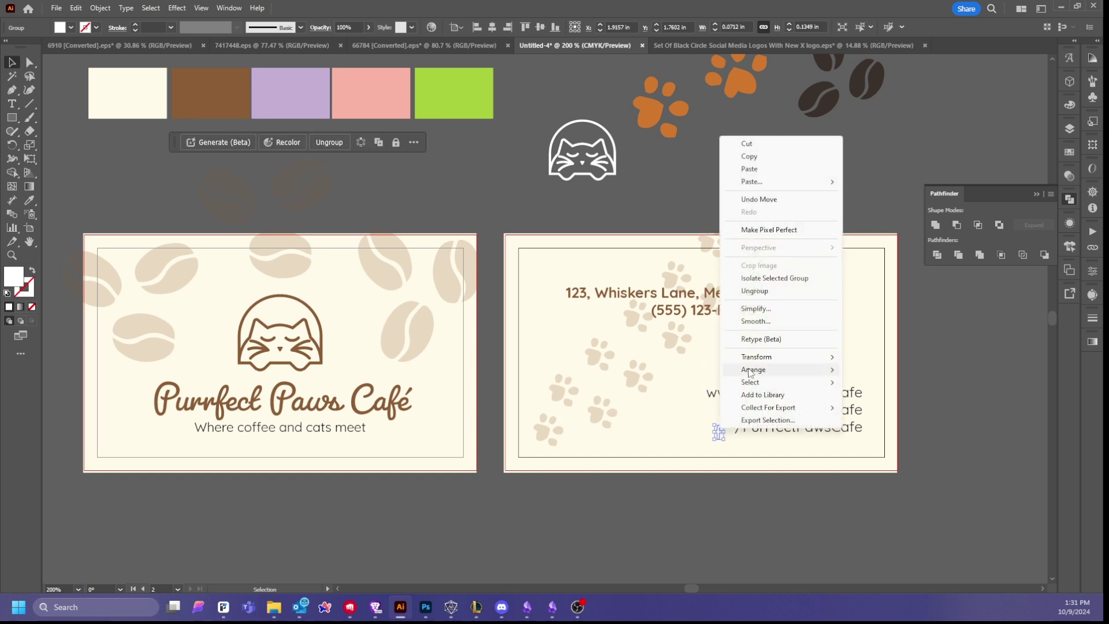
pyautogui.click(862, 368)
# - Recolour the Facebook glyph with the brown palette swatch and nudge it level with the /PurrfectPawsCafe line
pyautogui.click(28, 200)
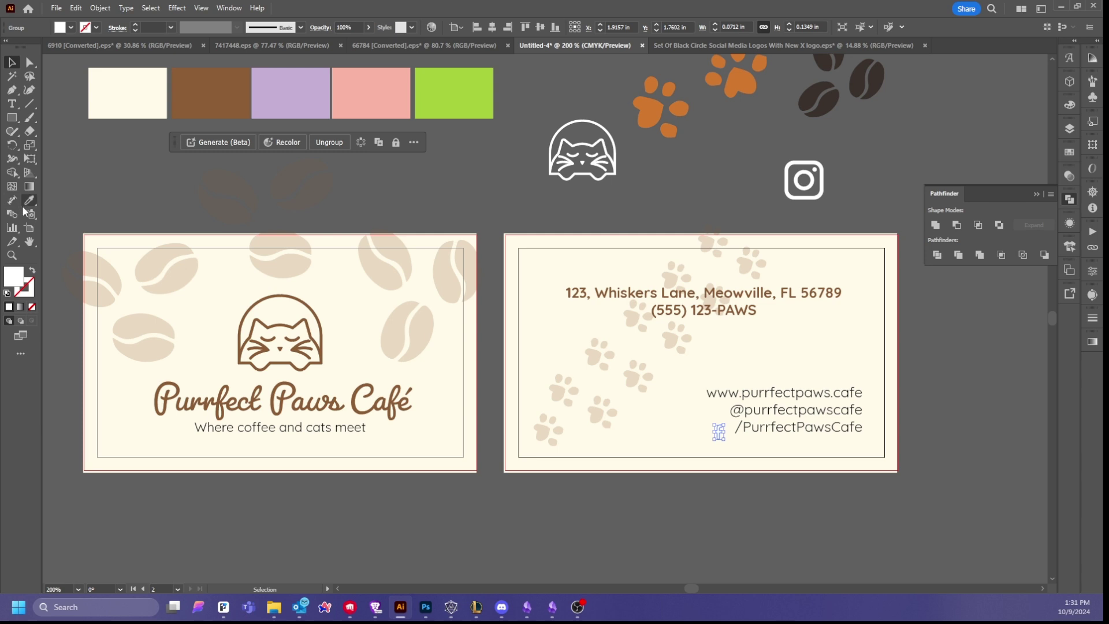
pyautogui.click(173, 103)
pyautogui.press('v')
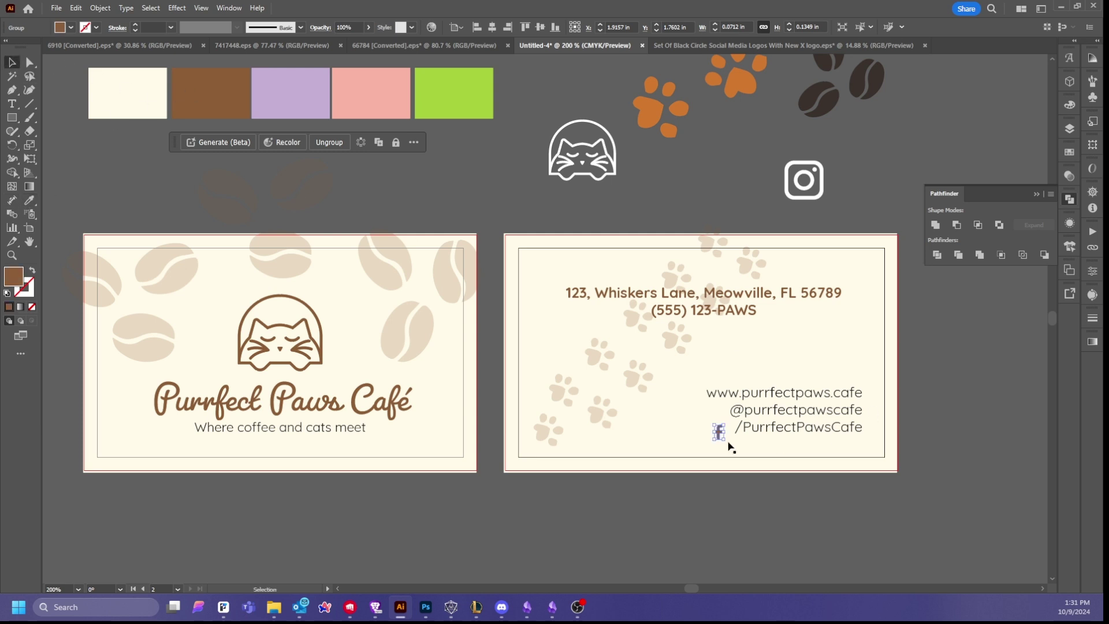
pyautogui.moveTo(719, 438); pyautogui.dragTo(717, 432)
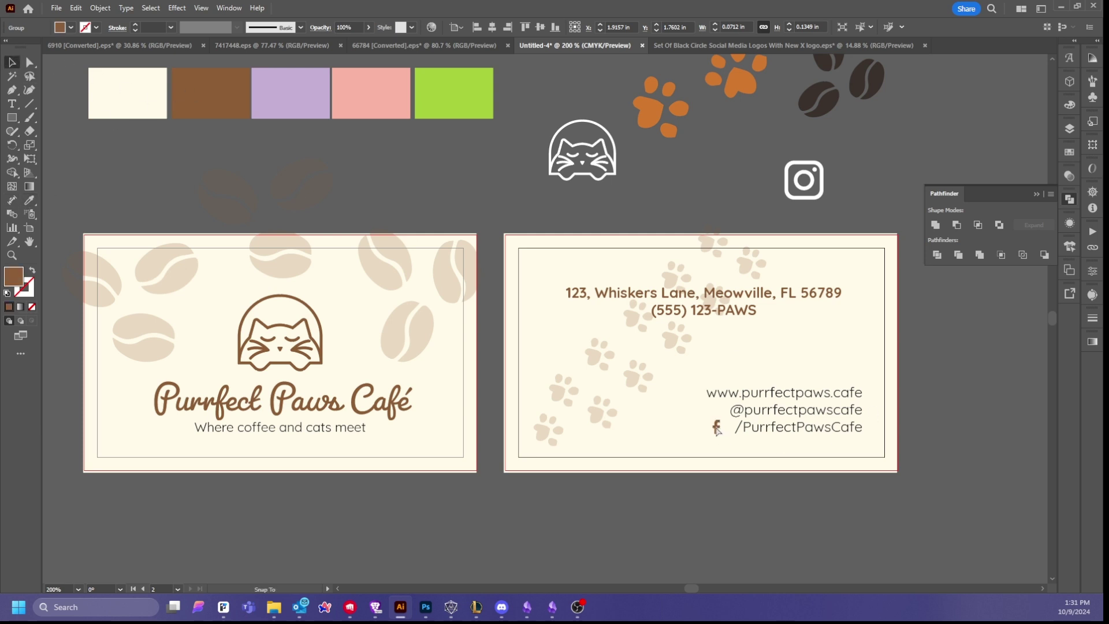
pyautogui.click(804, 190)
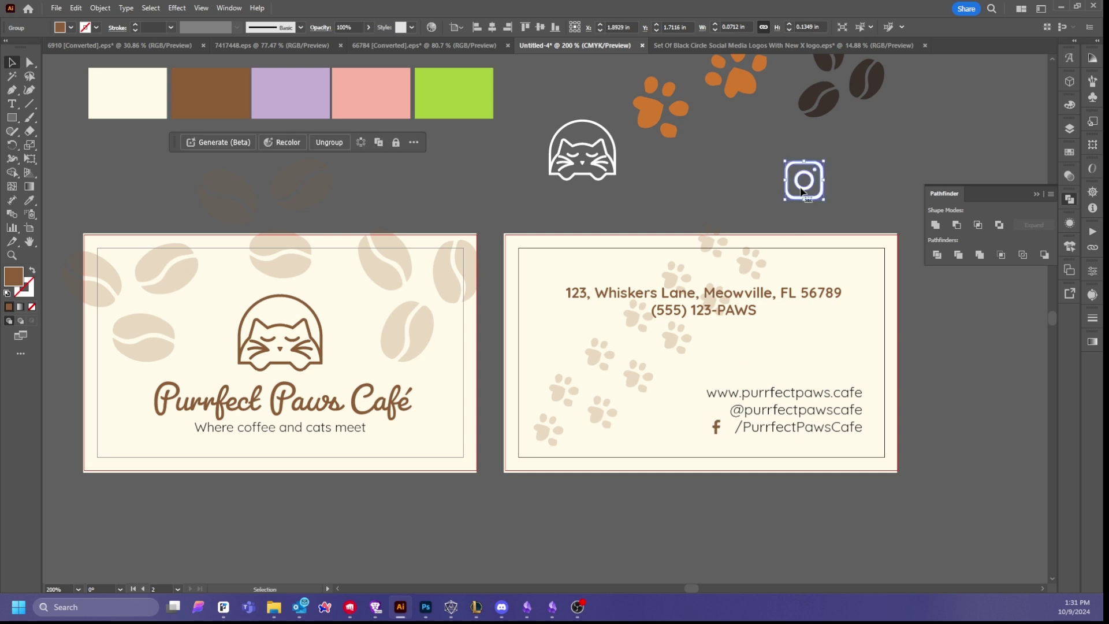
pyautogui.click(29, 200)
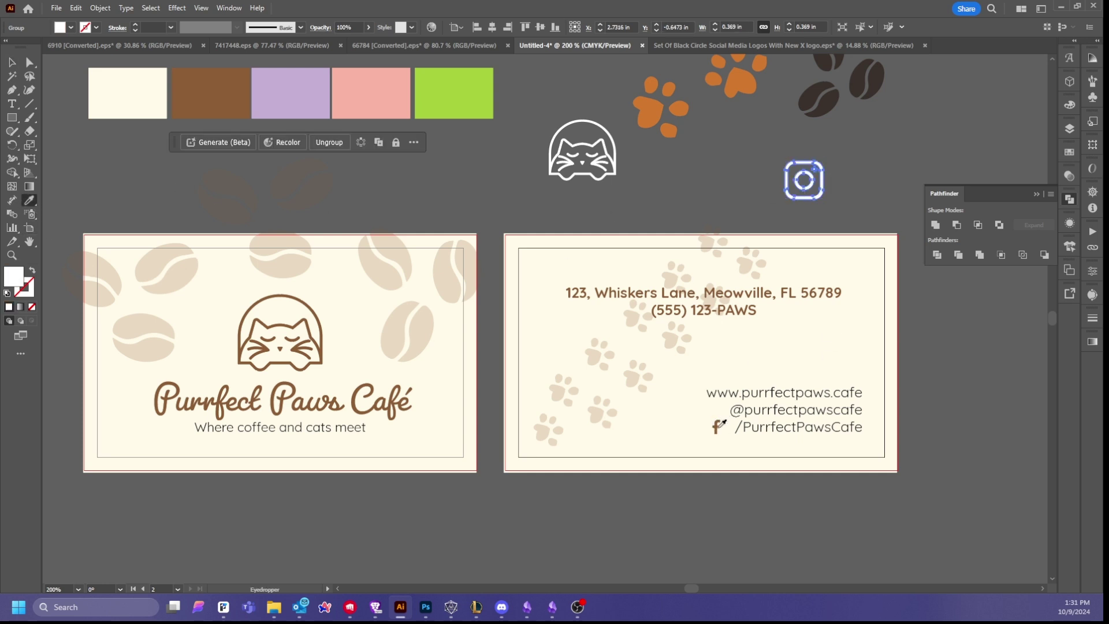
pyautogui.click(717, 431)
pyautogui.click(13, 63)
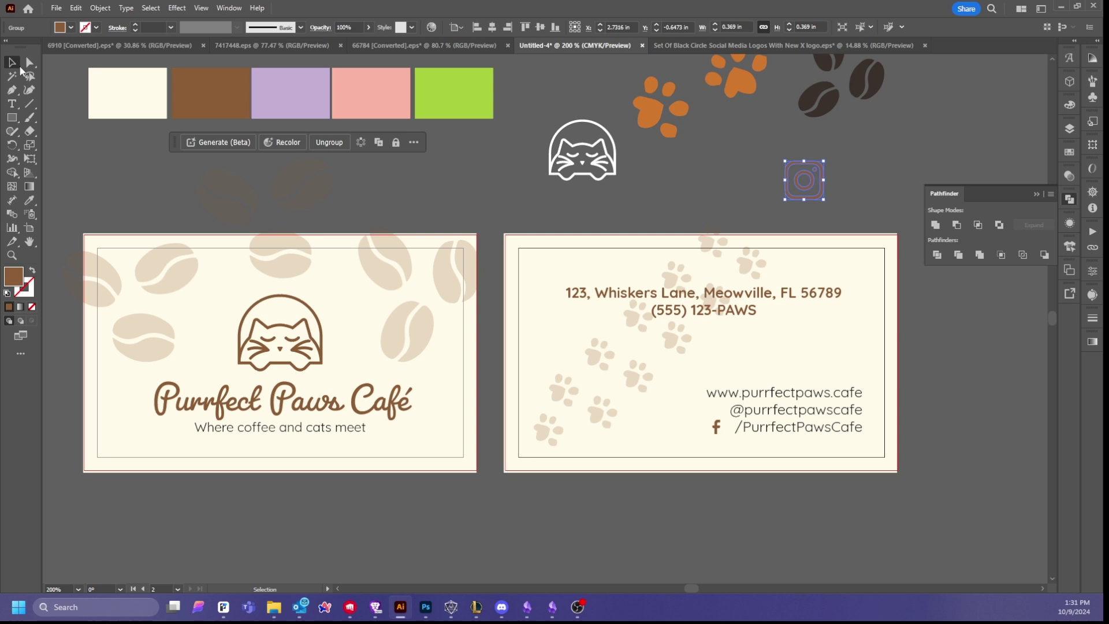
pyautogui.moveTo(824, 161); pyautogui.dragTo(718, 412)
# - Nudge the Facebook icon slightly to the left beneath the Instagram icon
pyautogui.press('z')
pyautogui.click(673, 421)
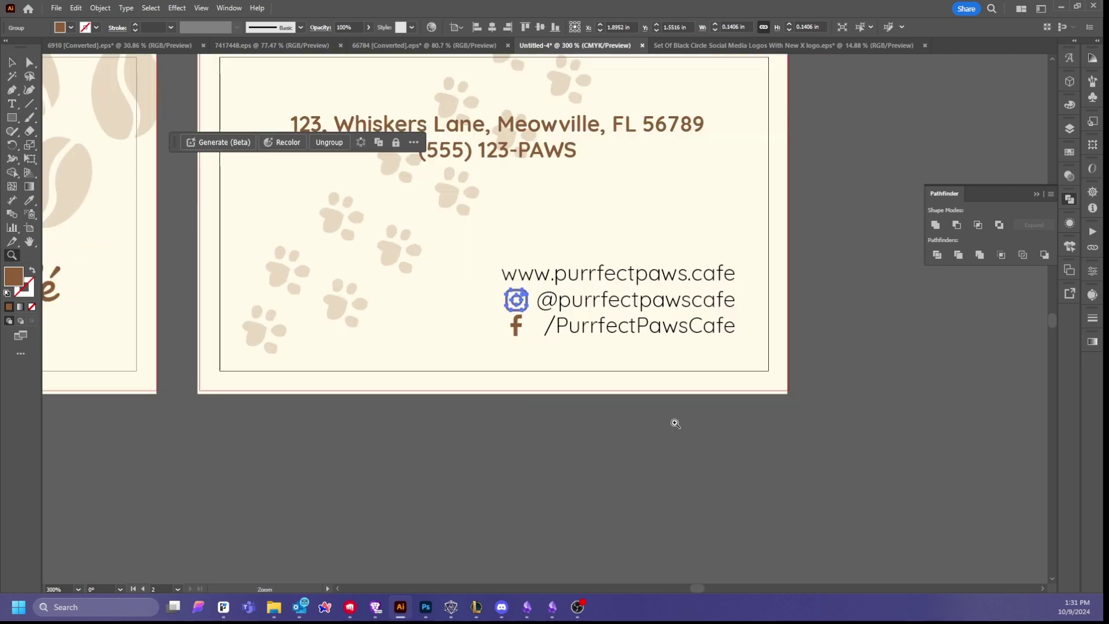
pyautogui.click(615, 365)
pyautogui.click(616, 365)
pyautogui.moveTo(595, 272); pyautogui.dragTo(540, 389)
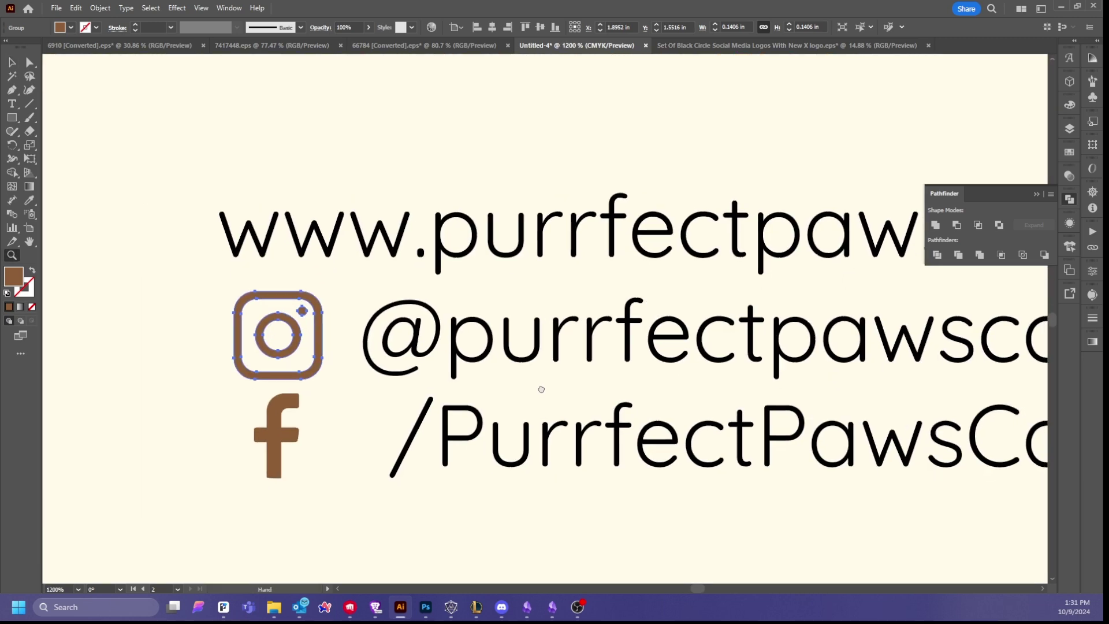
pyautogui.click(11, 62)
pyautogui.moveTo(279, 439); pyautogui.dragTo(273, 439)
# - Add a horizontal guide at the /PurrfectPawsCafe baseline and scale the Facebook icon to about 0.06 x 0.11 in so it sits on the guide
pyautogui.hotkey('ctrl', 'r')
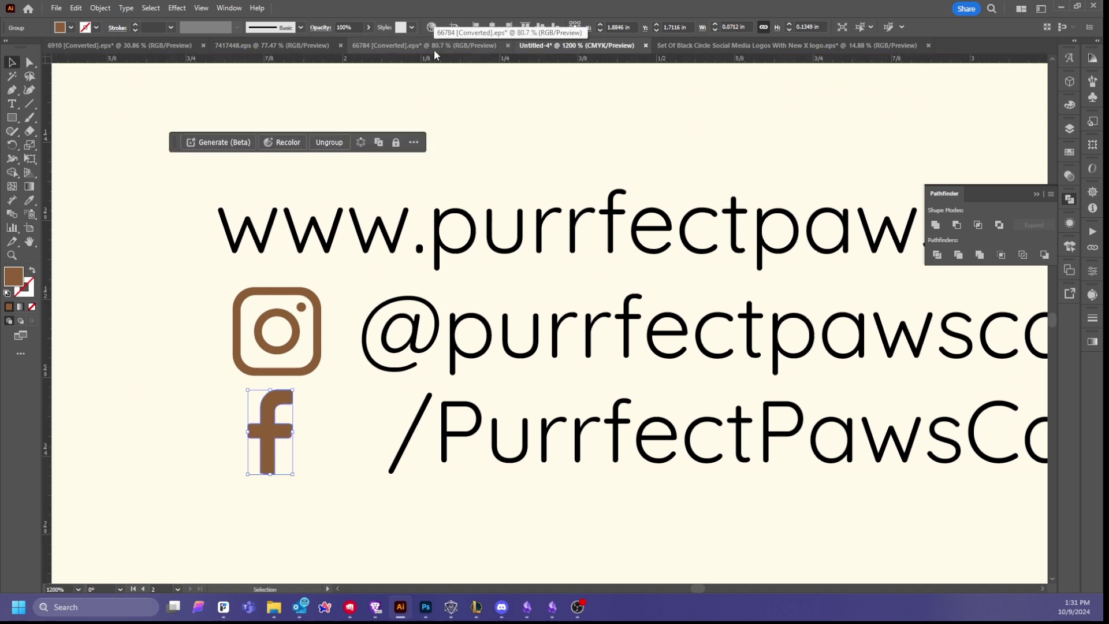
pyautogui.moveTo(426, 58); pyautogui.dragTo(463, 460)
pyautogui.moveTo(268, 445); pyautogui.dragTo(268, 431)
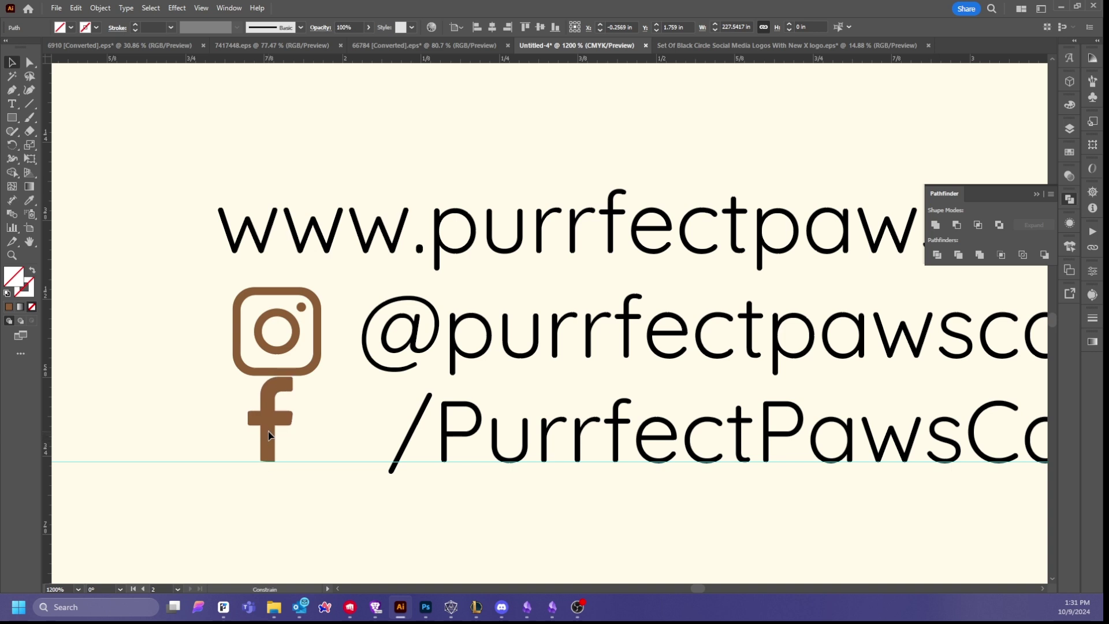
pyautogui.moveTo(293, 377); pyautogui.dragTo(279, 426)
# - Scale the Instagram icon down to about 0.12 in square and centre-align it horizontally with the Facebook icon
pyautogui.click(321, 316)
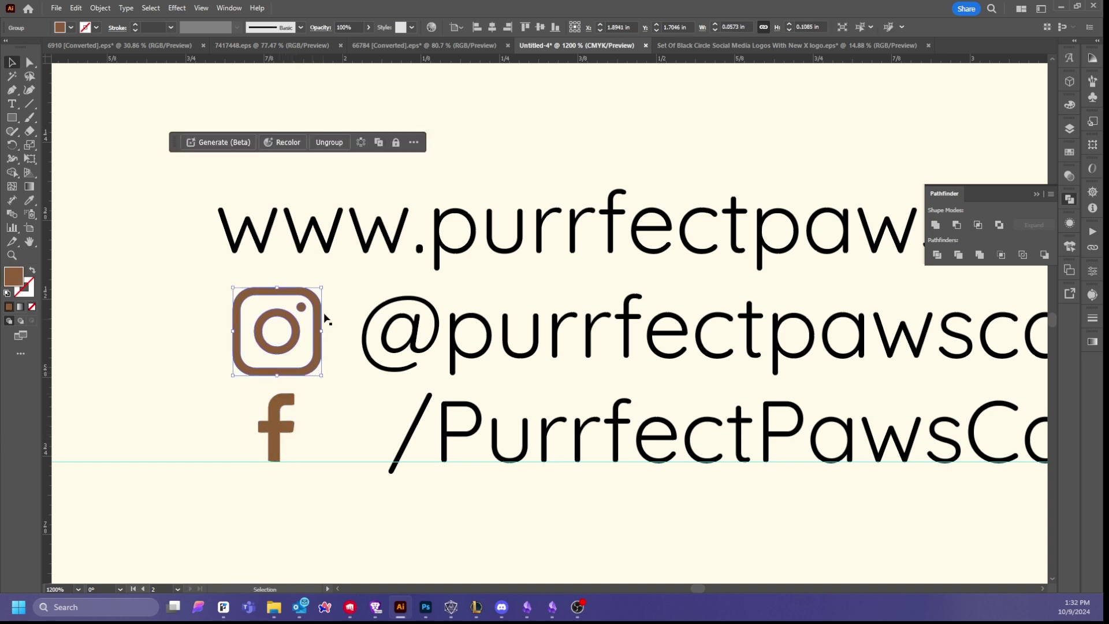
pyautogui.moveTo(322, 288); pyautogui.dragTo(317, 290)
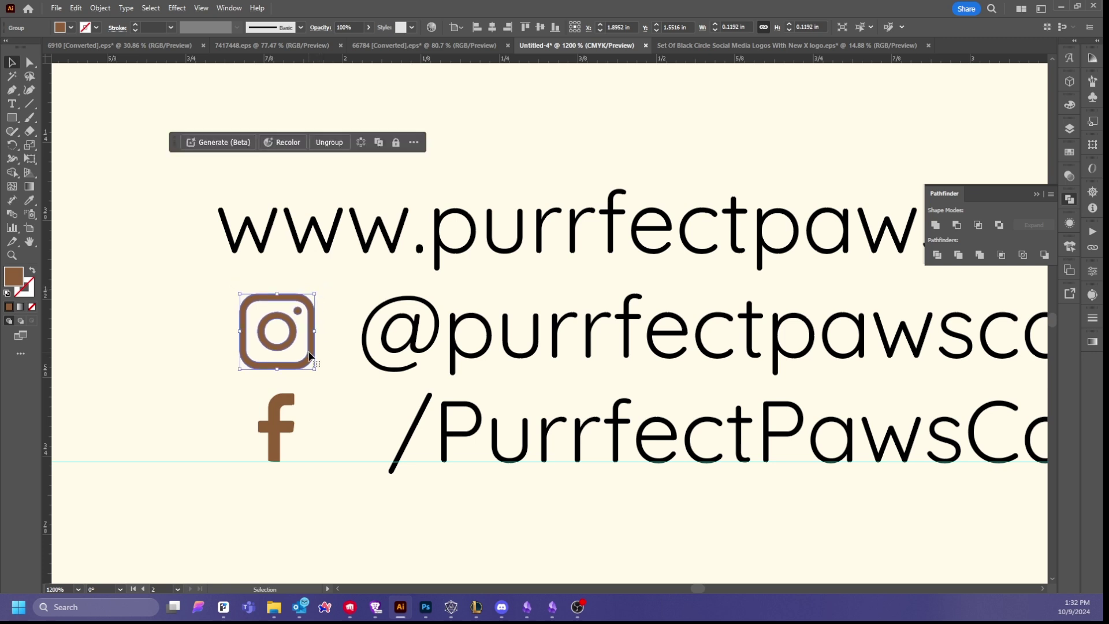
pyautogui.keyDown('shift'); pyautogui.click(279, 428); pyautogui.keyUp('shift')
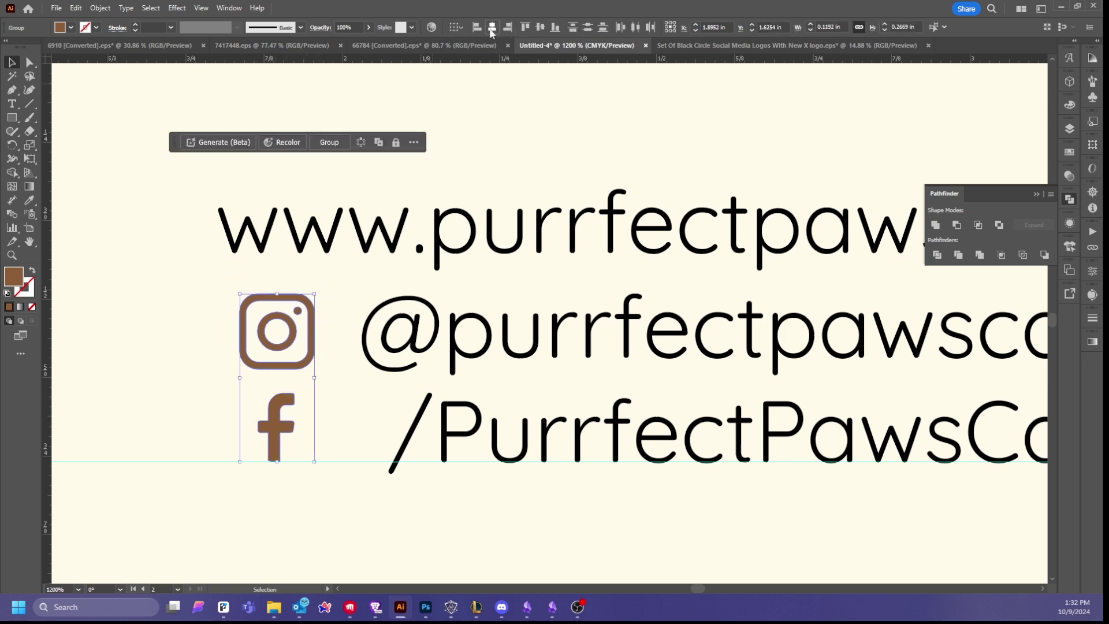
pyautogui.click(492, 28)
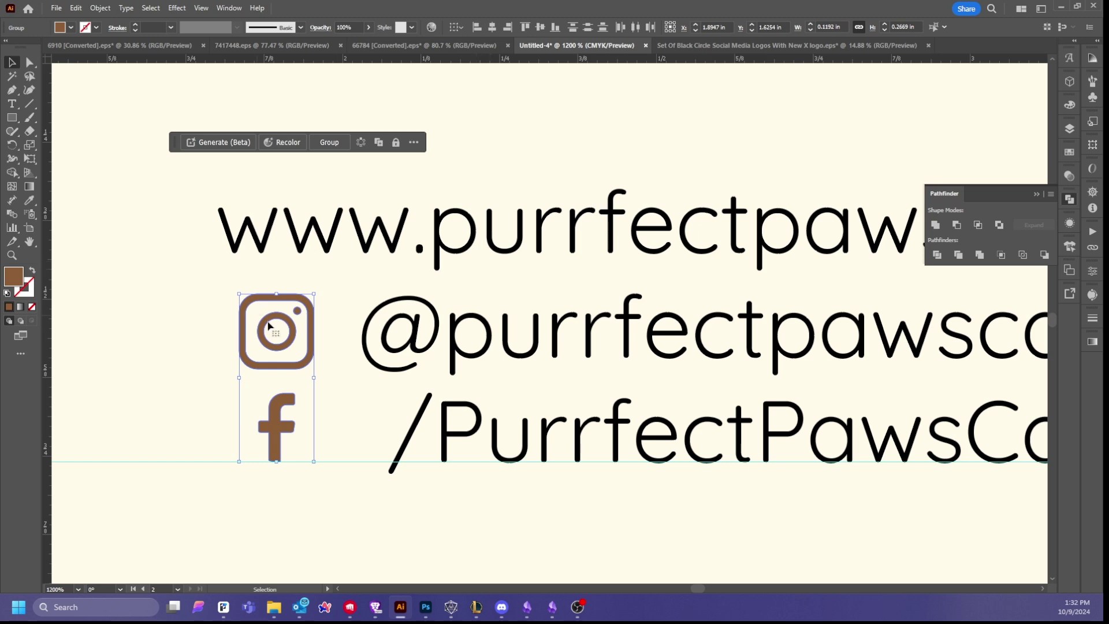
pyautogui.press('z')
pyautogui.keyDown('alt'); pyautogui.click(528, 307); pyautogui.keyUp('alt')
pyautogui.keyDown('alt'); pyautogui.click(528, 307); pyautogui.keyUp('alt')
pyautogui.keyDown('alt'); pyautogui.click(528, 307); pyautogui.keyUp('alt')
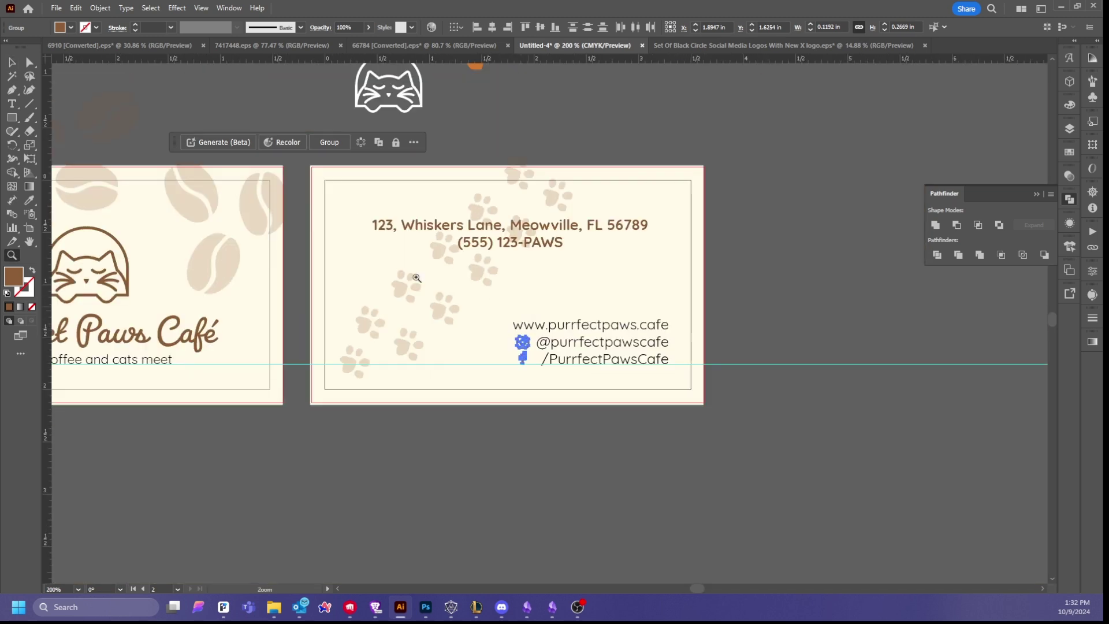
pyautogui.press('v')
pyautogui.click(647, 119)
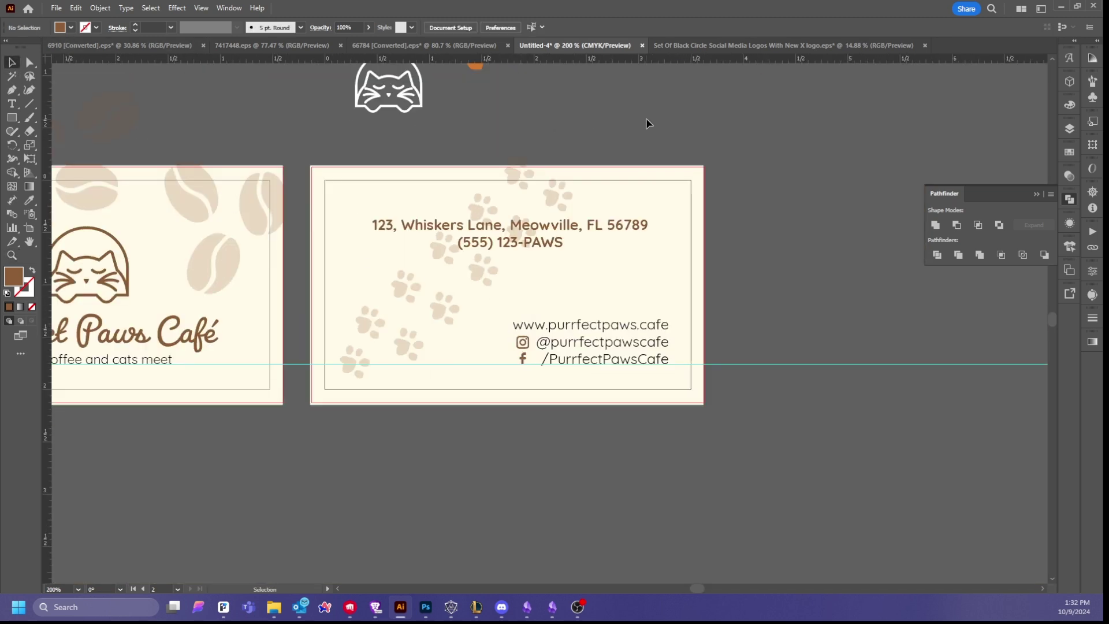
# - Break the back card's address after the street name and remove the comma there, putting the city on its own line
pyautogui.click(499, 238)
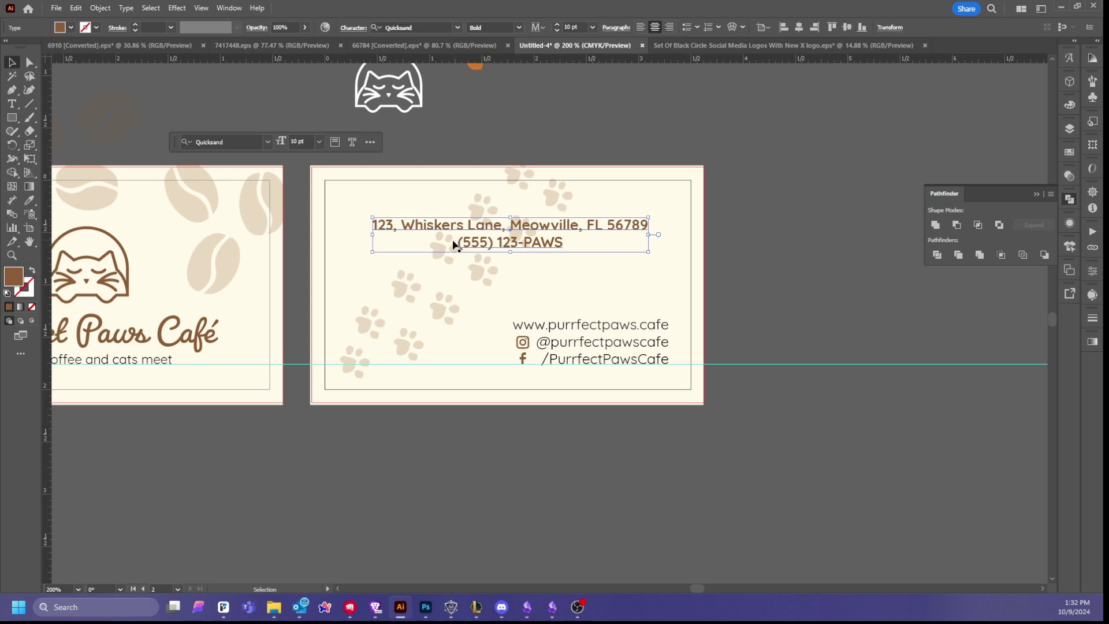
pyautogui.doubleClick(509, 226)
pyautogui.press('BackSpace')
pyautogui.press('BackSpace')
pyautogui.press('Return')
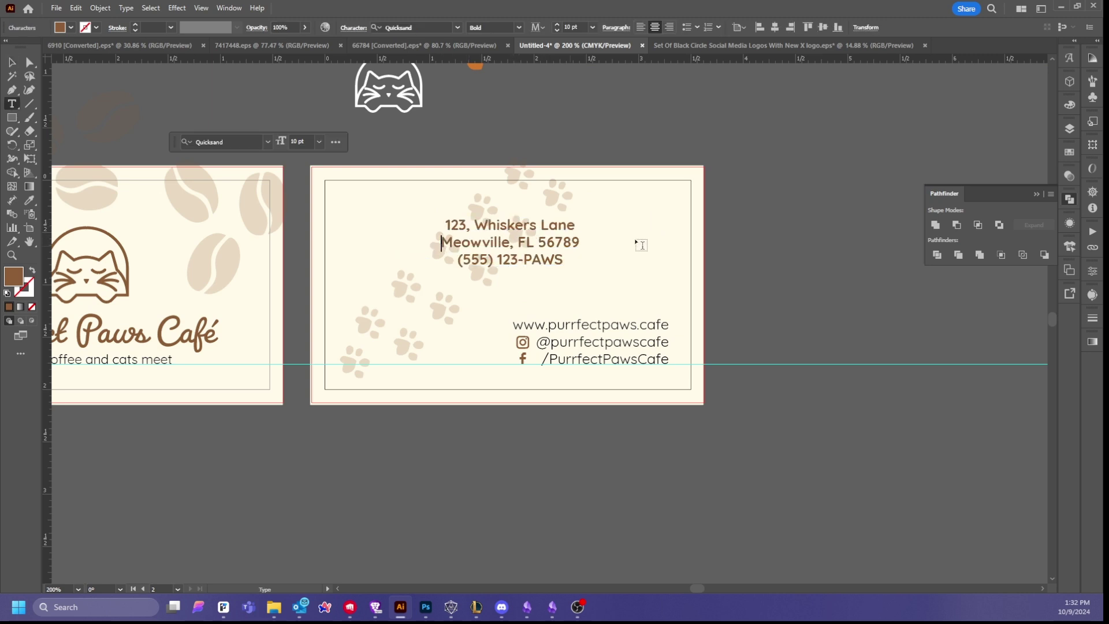
# - Right-align the address and phone text and move the block right, in line with the website text's right edge
pyautogui.hotkey('ctrl', 'a')
pyautogui.click(669, 28)
pyautogui.press('Escape')
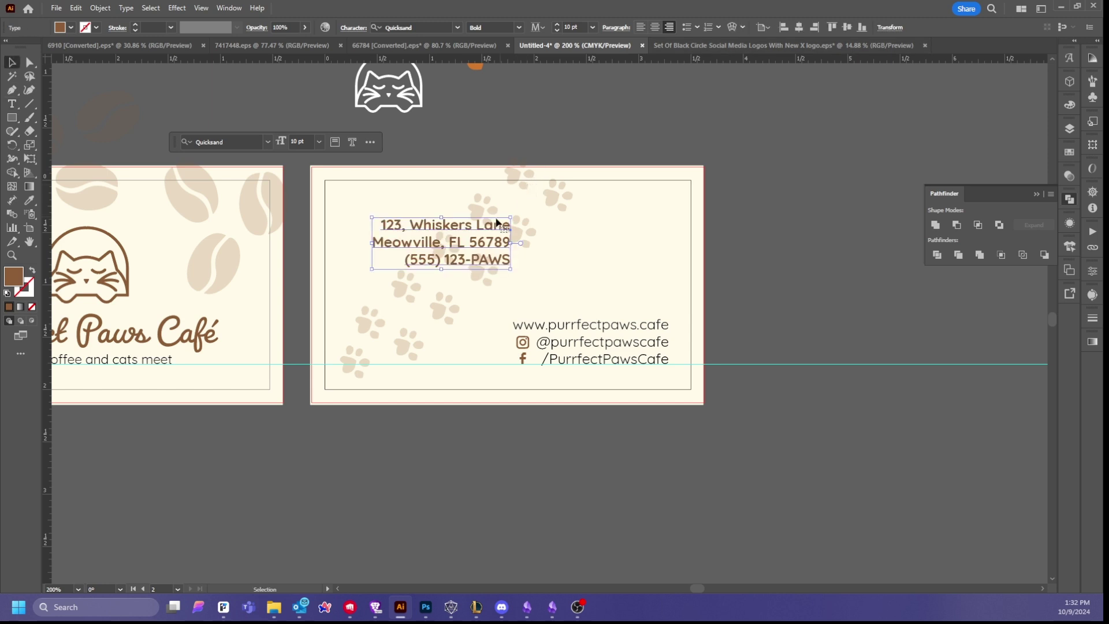
pyautogui.moveTo(497, 222); pyautogui.dragTo(654, 223)
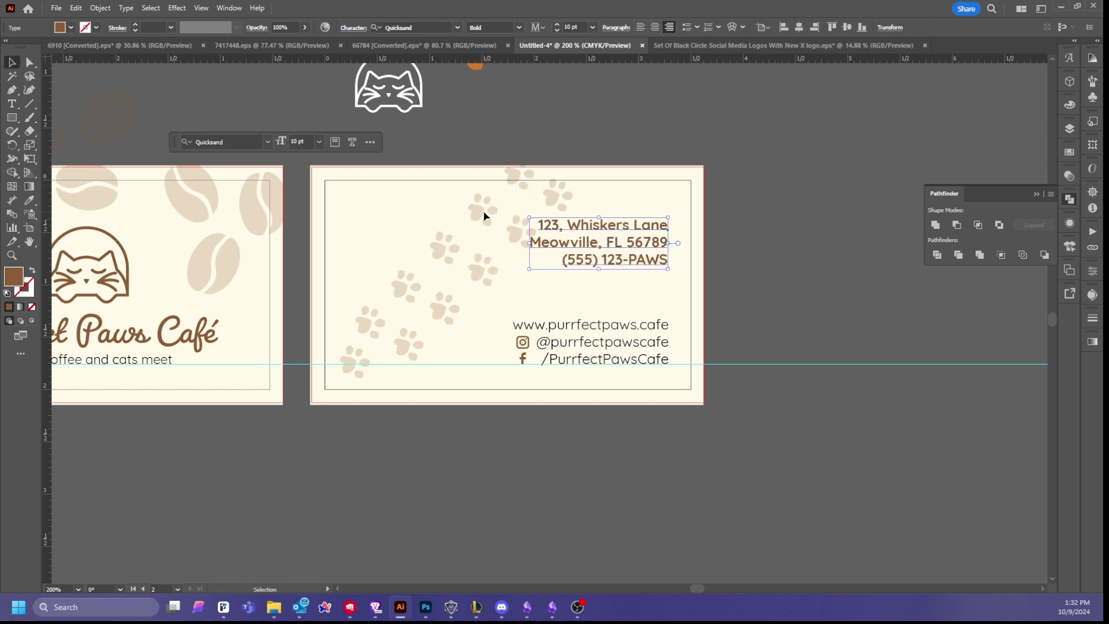
# - Group all the paw prints on the back card, enlarge the trail and shift it left, away from the address text
pyautogui.click(484, 216)
pyautogui.keyDown('shift'); pyautogui.click(514, 181); pyautogui.keyUp('shift')
pyautogui.keyDown('shift'); pyautogui.click(558, 197); pyautogui.keyUp('shift')
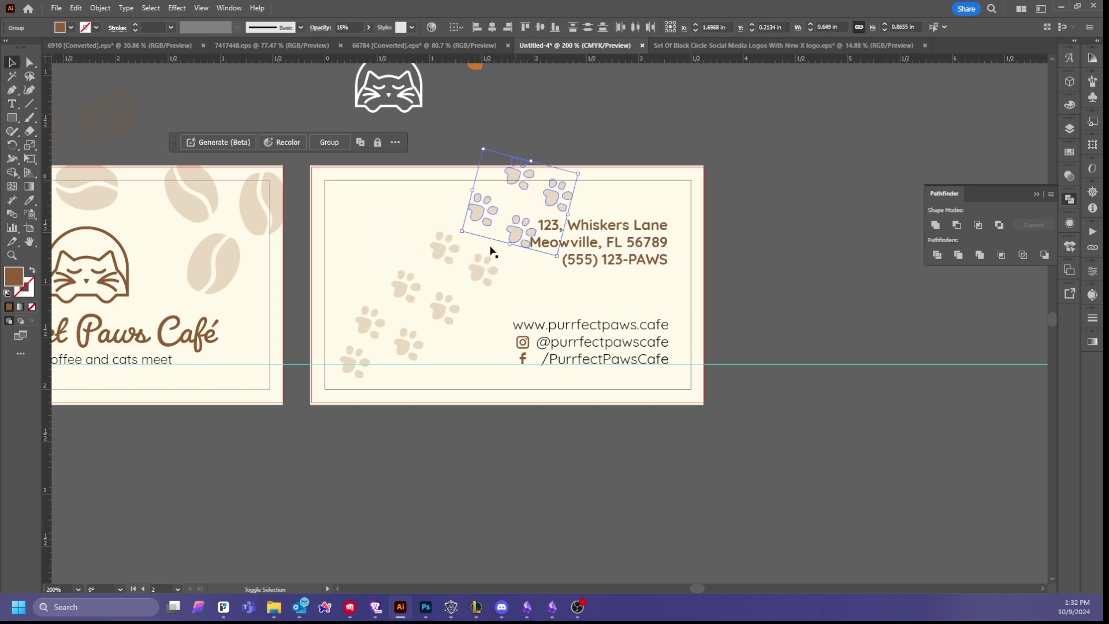
pyautogui.keyDown('shift'); pyautogui.click(442, 249); pyautogui.keyUp('shift')
pyautogui.keyDown('shift'); pyautogui.click(481, 271); pyautogui.keyUp('shift')
pyautogui.keyDown('shift'); pyautogui.click(442, 306); pyautogui.keyUp('shift')
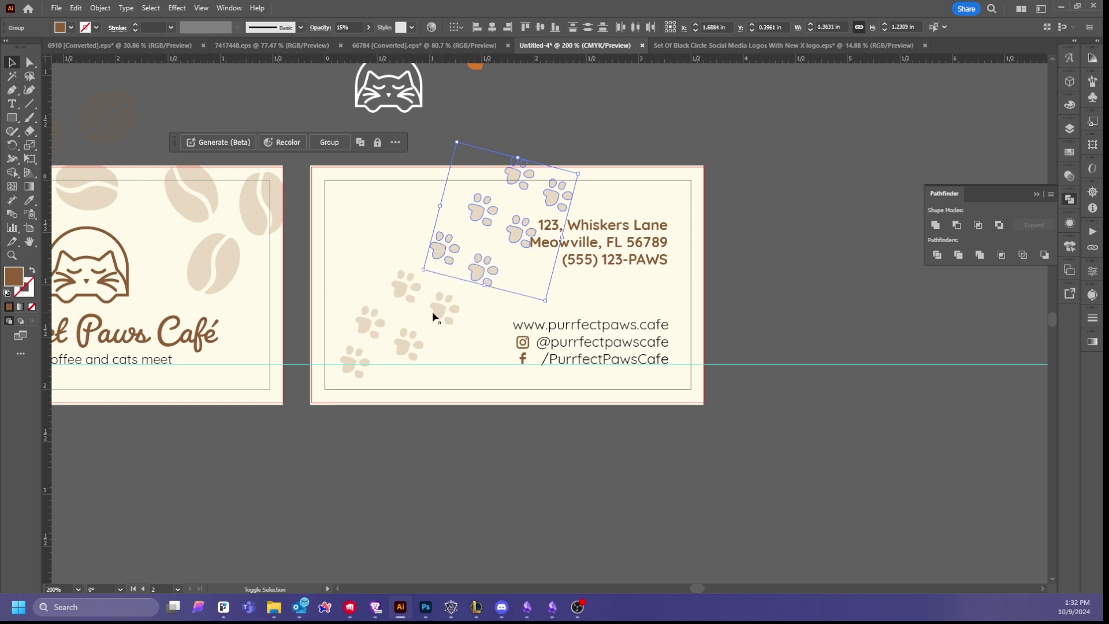
pyautogui.keyDown('shift'); pyautogui.click(396, 288); pyautogui.keyUp('shift')
pyautogui.keyDown('shift'); pyautogui.click(406, 342); pyautogui.keyUp('shift')
pyautogui.keyDown('shift'); pyautogui.click(367, 321); pyautogui.keyUp('shift')
pyautogui.keyDown('shift'); pyautogui.click(354, 363); pyautogui.keyUp('shift')
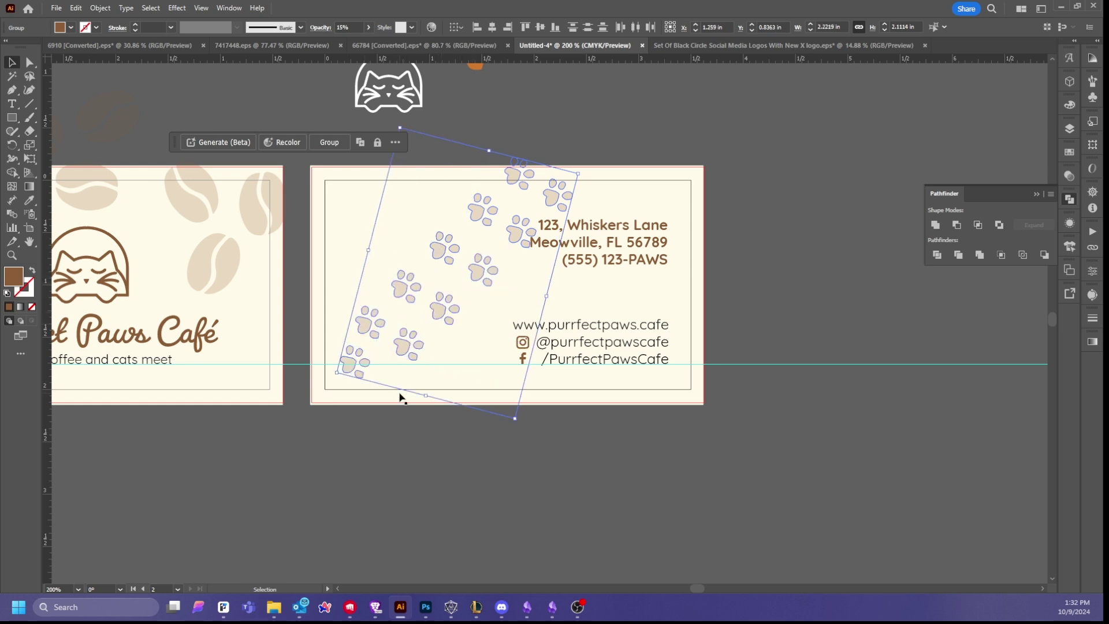
pyautogui.hotkey('ctrl', 'g')
pyautogui.moveTo(576, 181); pyautogui.dragTo(538, 181)
# - Move the address block up slightly and add a vertical guide at the right edge of the website and social text
pyautogui.click(632, 238)
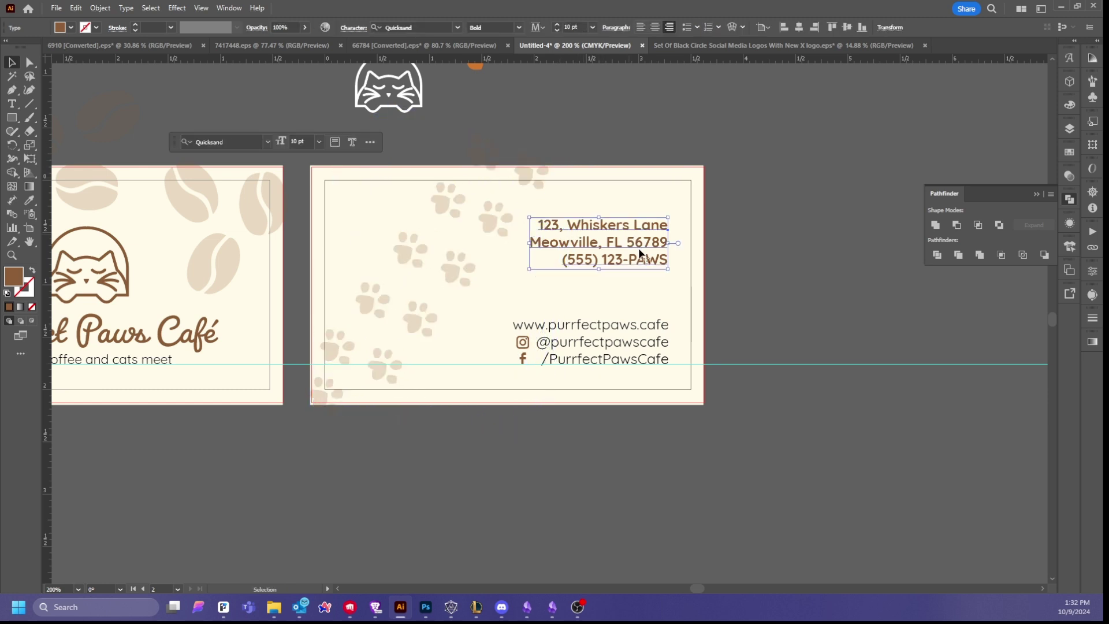
pyautogui.moveTo(640, 258); pyautogui.dragTo(640, 246)
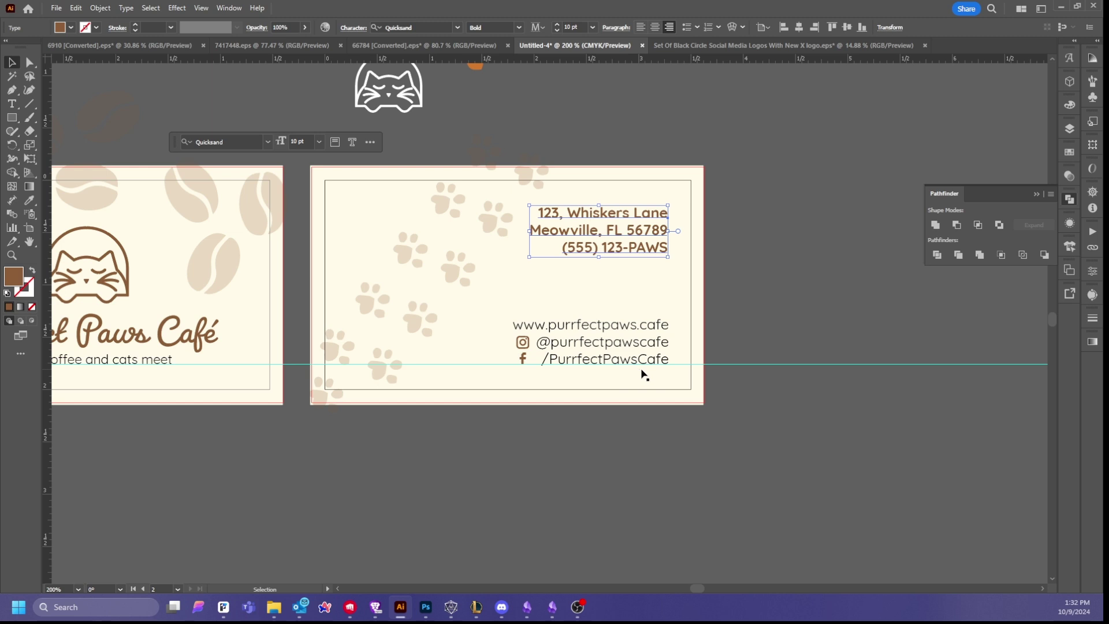
pyautogui.press('z')
pyautogui.click(663, 290)
pyautogui.click(531, 368)
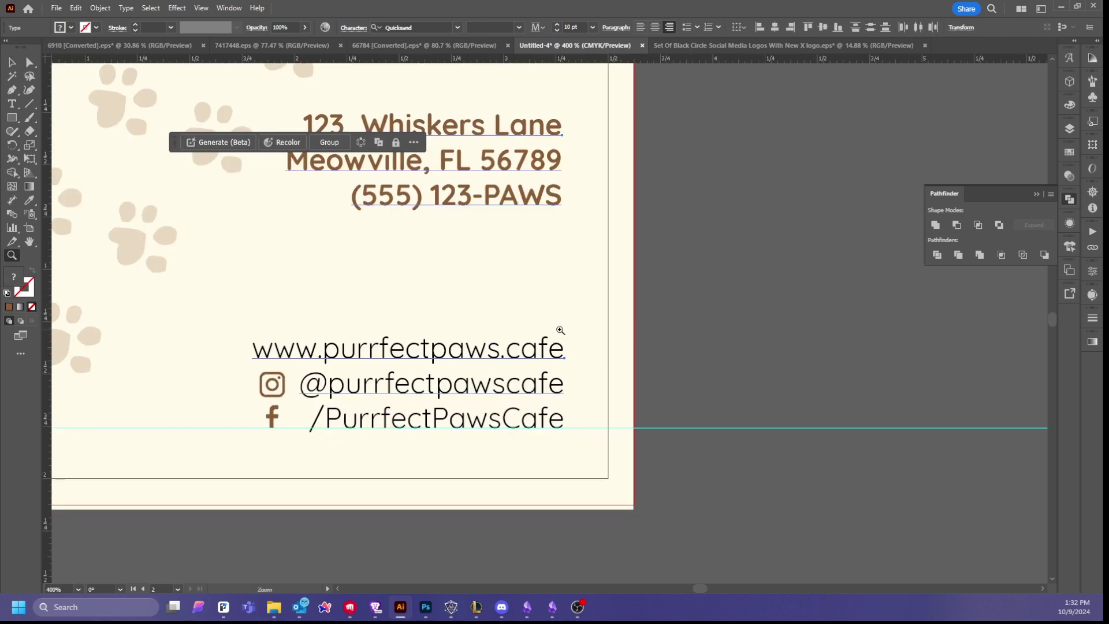
pyautogui.click(559, 331)
pyautogui.moveTo(49, 292); pyautogui.dragTo(551, 425)
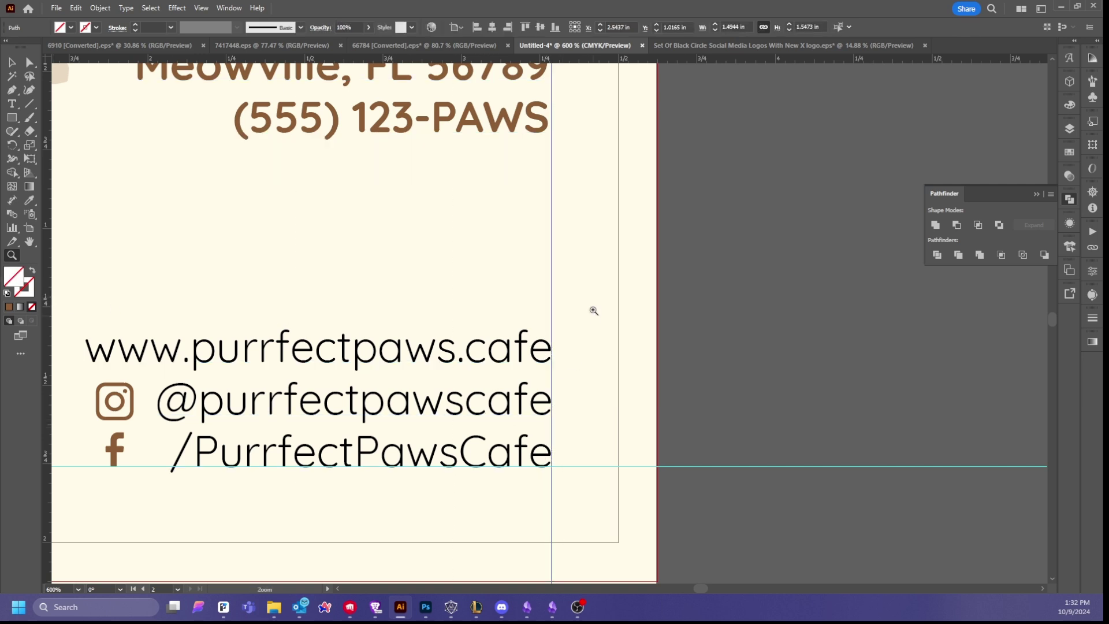
# - Align the address block's right edge to the vertical guide and enlarge its text to about 11.84 pt
pyautogui.scroll(3, 595, 310)
pyautogui.click(12, 62)
pyautogui.moveTo(488, 194); pyautogui.dragTo(498, 199)
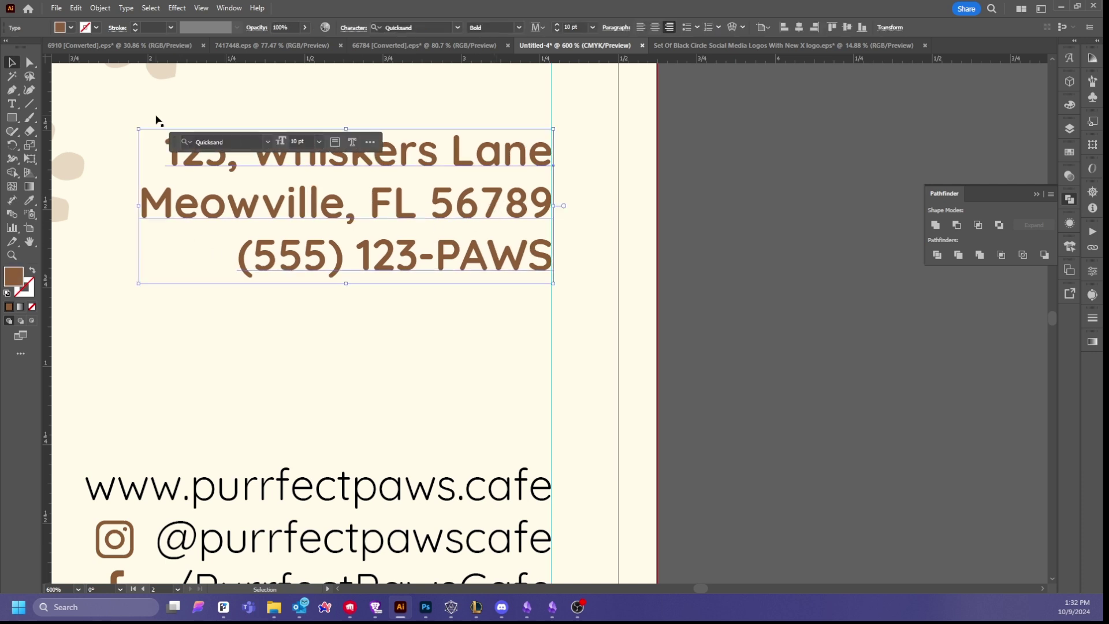
pyautogui.moveTo(138, 128); pyautogui.dragTo(57, 106)
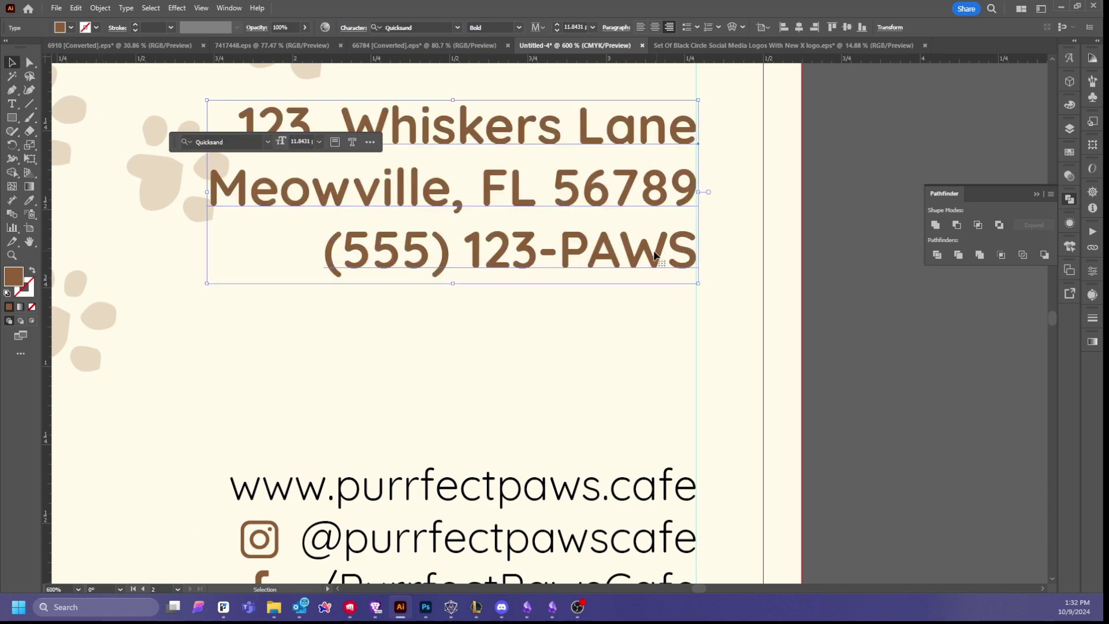
# - Draw a brown spacer rectangle about 0.21 x 0.24 in from the guide intersection to the safe area's lower-right corner
pyautogui.scroll(1, 707, 273)
pyautogui.scroll(-4, 708, 273)
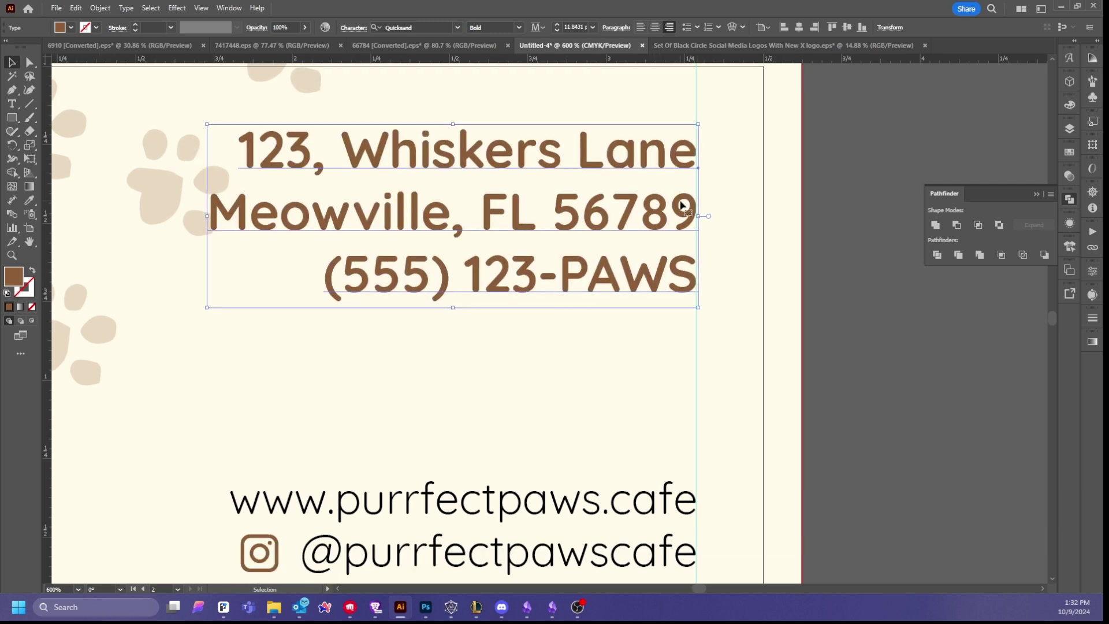
pyautogui.click(12, 117)
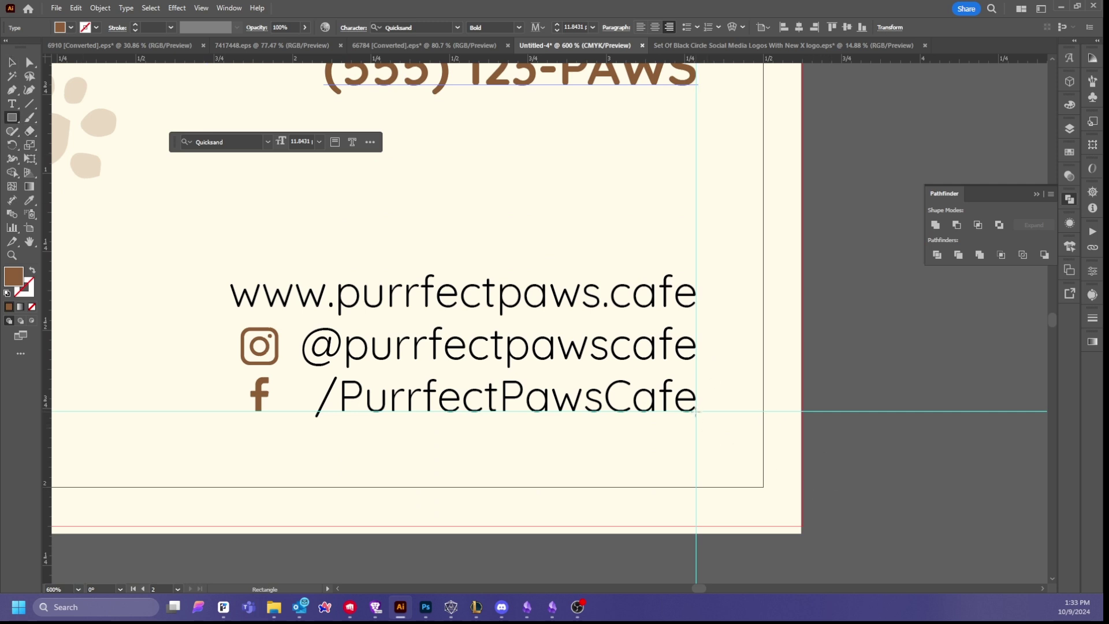
pyautogui.moveTo(696, 412); pyautogui.dragTo(762, 487)
pyautogui.scroll(6, 765, 456)
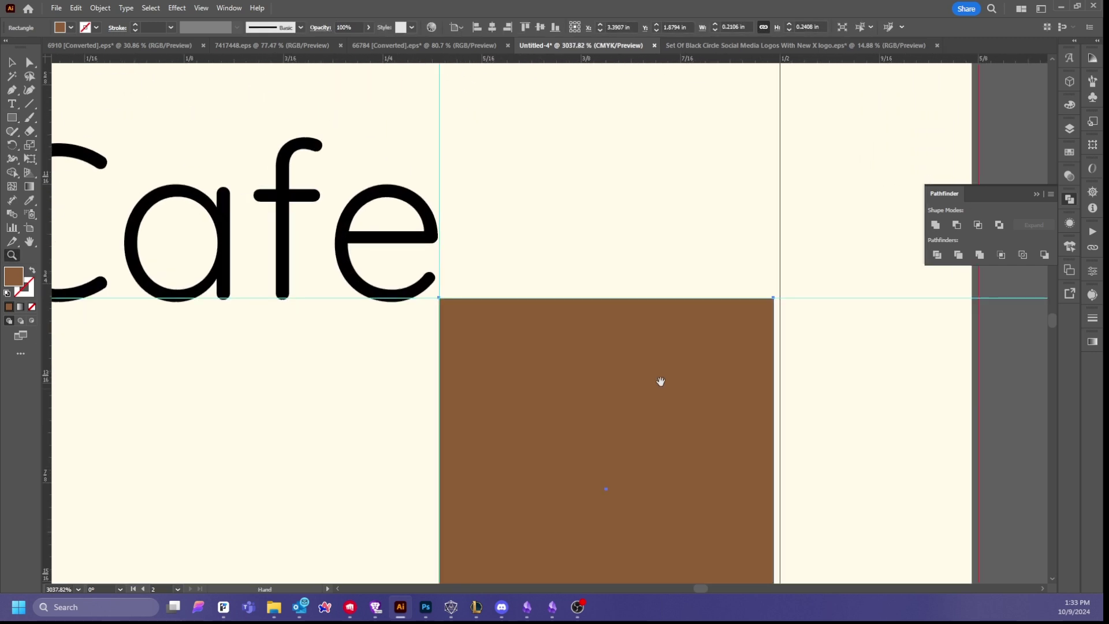
# - Widen the brown spacer rectangle to about 0.214 in so it reaches the safe area's right edge
pyautogui.moveTo(660, 381); pyautogui.dragTo(554, 181)
pyautogui.click(12, 62)
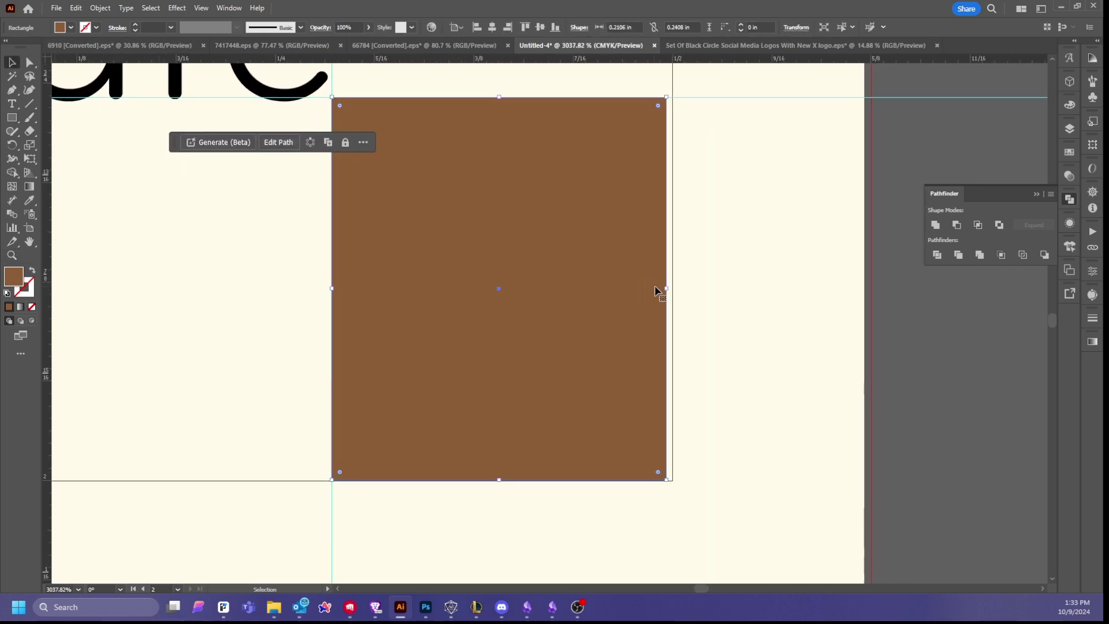
pyautogui.moveTo(666, 288); pyautogui.dragTo(672, 289)
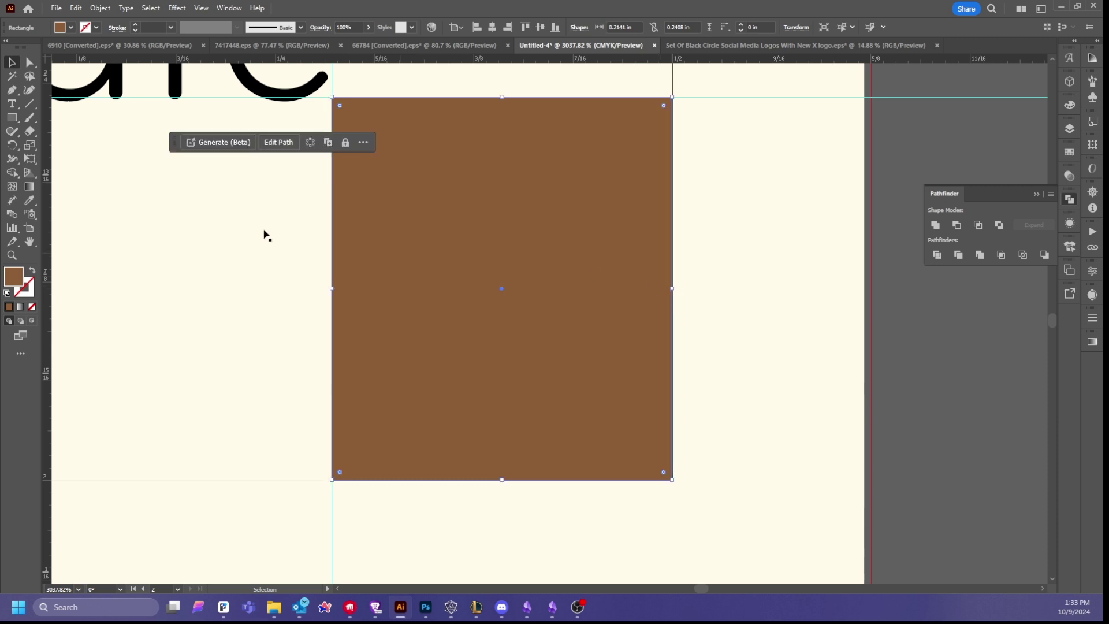
# - Move the spacer to the safe area's upper-right corner and add a horizontal guide along its lower edge
pyautogui.press('z')
pyautogui.scroll(-5, 549, 289)
pyautogui.press('v')
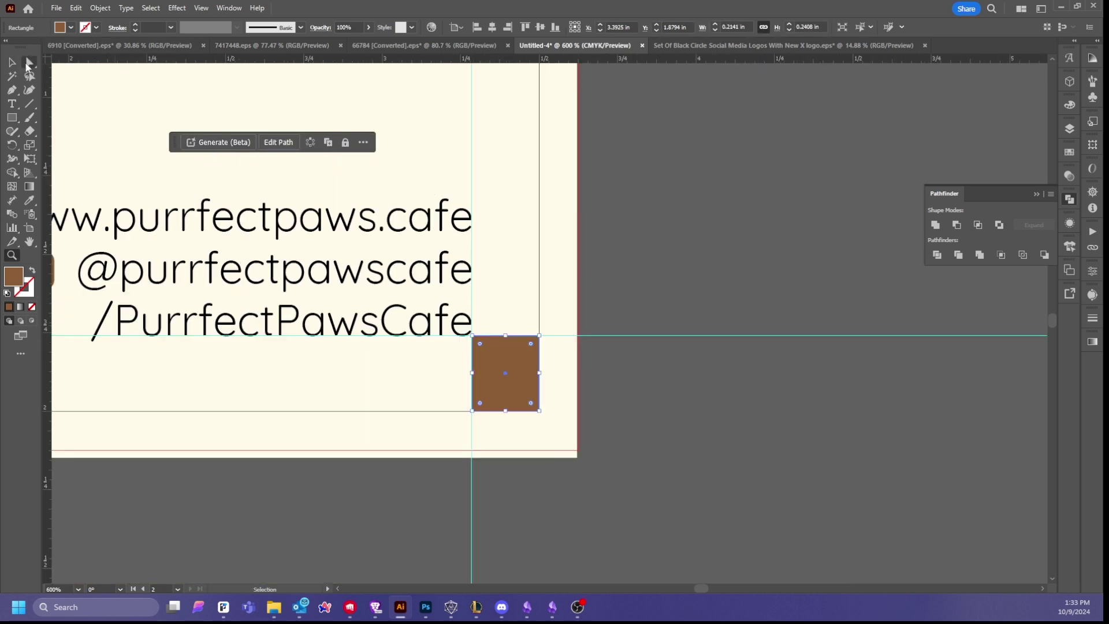
pyautogui.scroll(3, 537, 87)
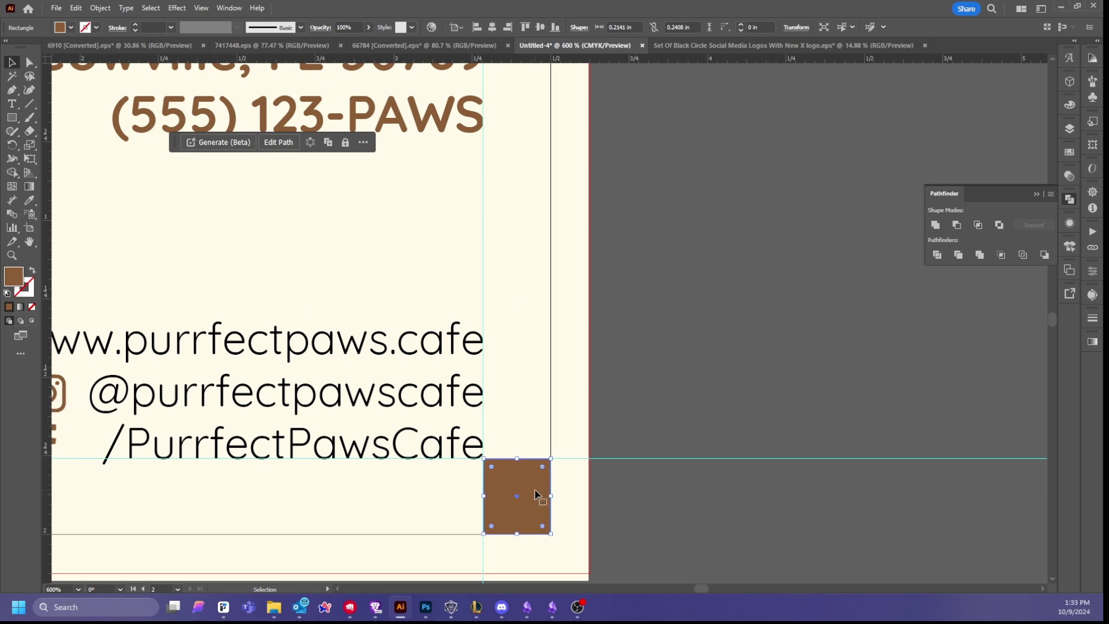
pyautogui.click(523, 32)
pyautogui.scroll(5, 564, 199)
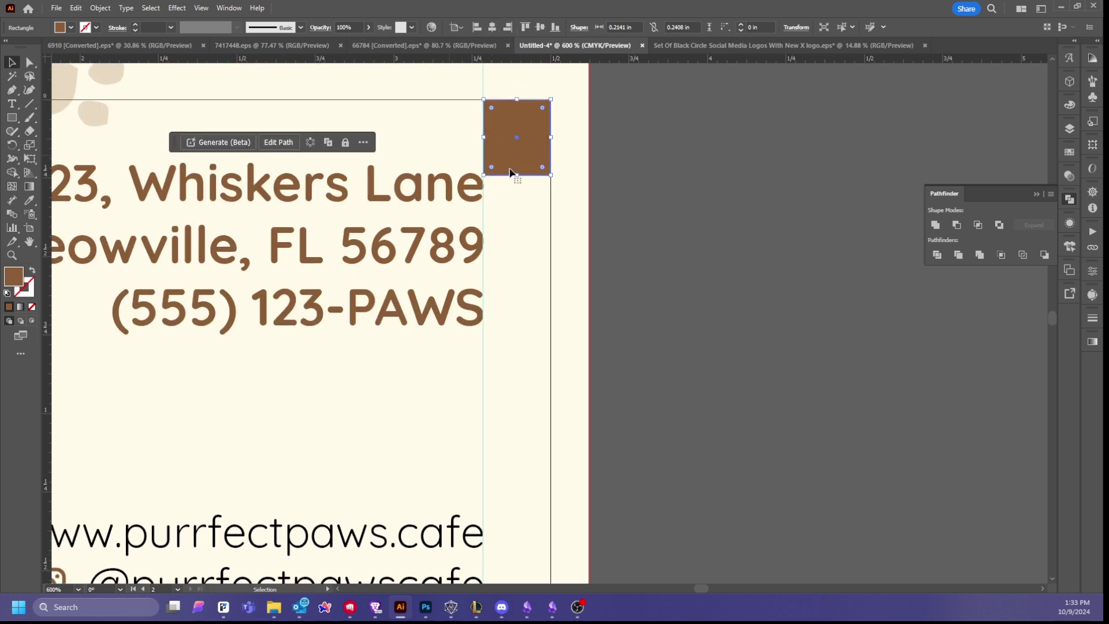
pyautogui.moveTo(643, 58); pyautogui.dragTo(602, 176)
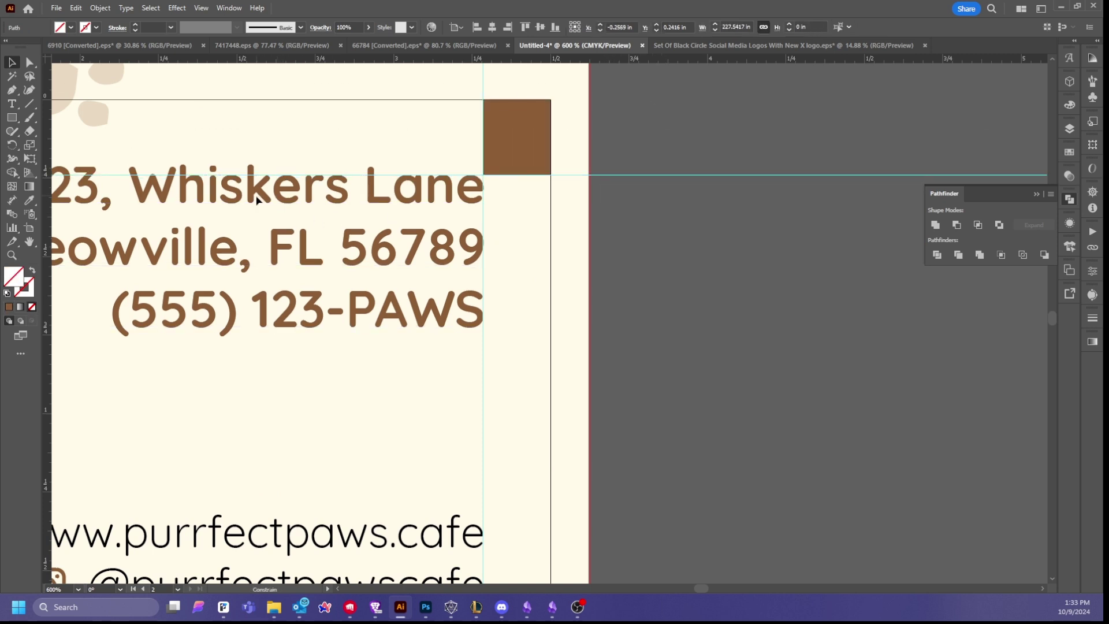
# - Lower the address block so the top of its first line aligns with the new horizontal guide
pyautogui.moveTo(257, 196); pyautogui.dragTo(258, 210)
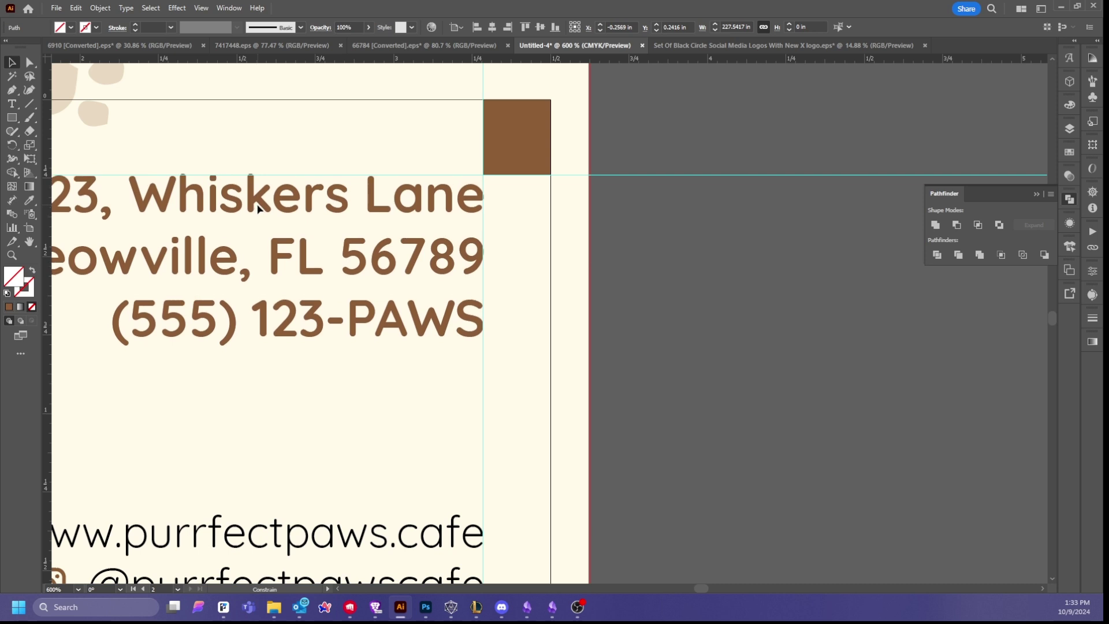
pyautogui.click(743, 327)
pyautogui.moveTo(346, 324); pyautogui.dragTo(561, 300)
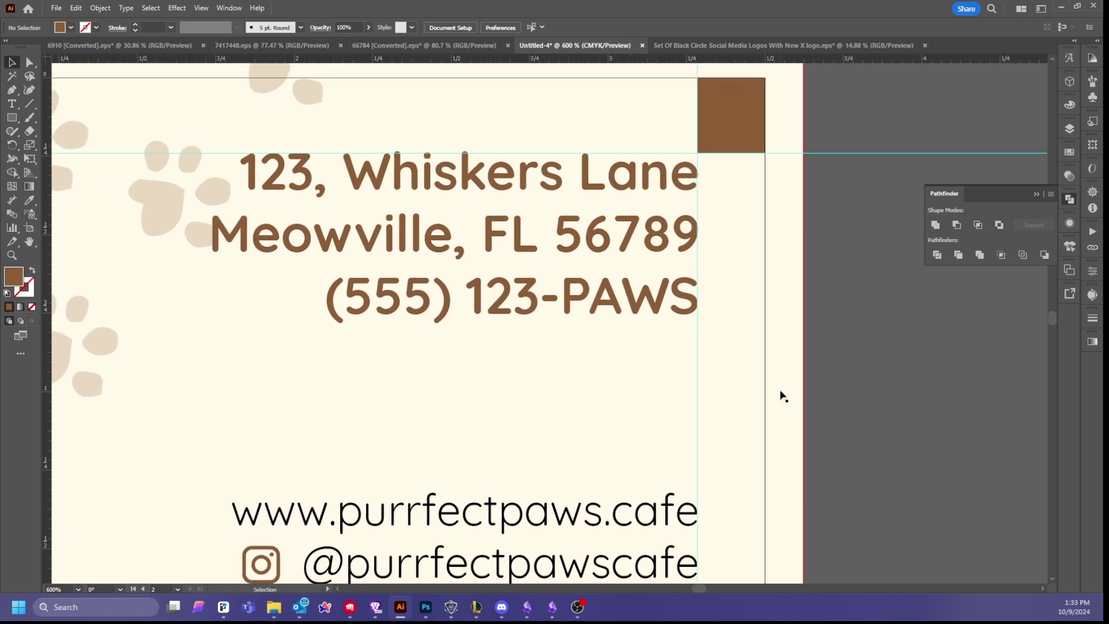
# - Delete the brown spacer rectangle from the back card's upper-right corner
pyautogui.scroll(-3, 784, 387)
pyautogui.scroll(3, 784, 387)
pyautogui.scroll(3, 784, 387)
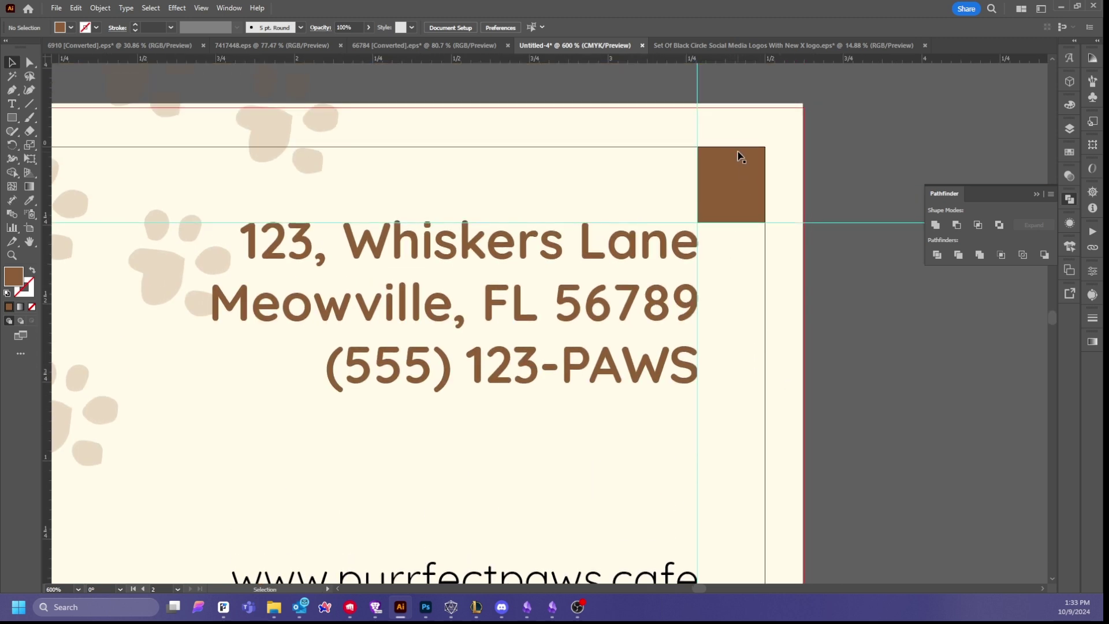
pyautogui.click(716, 186)
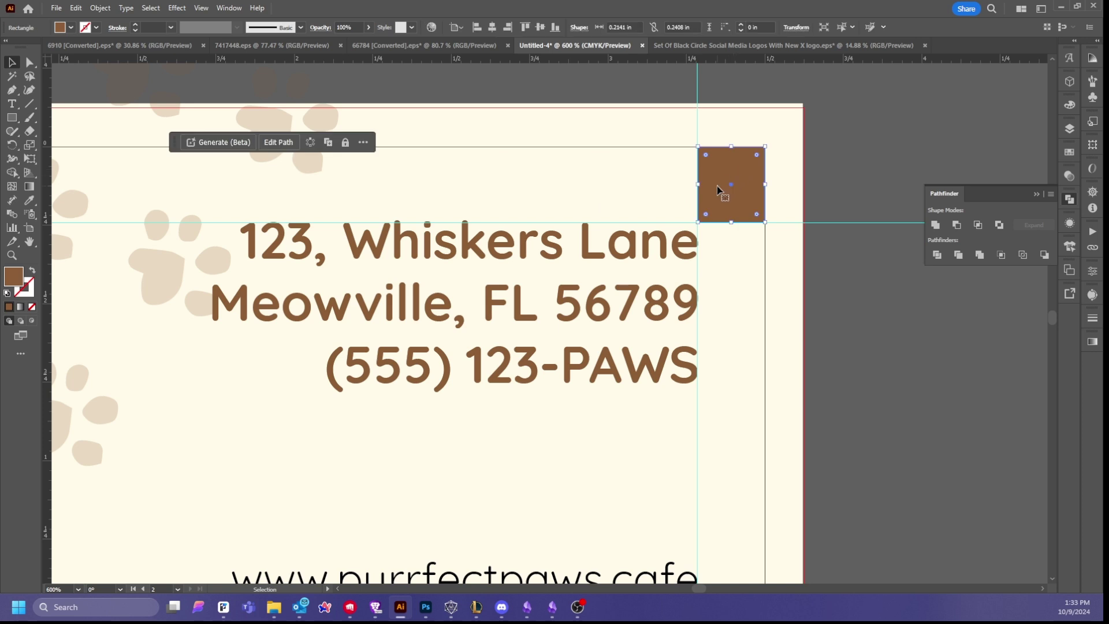
pyautogui.press('Delete')
pyautogui.press('z')
pyautogui.keyDown('alt'); pyautogui.click(415, 383); pyautogui.keyUp('alt')
pyautogui.keyDown('alt'); pyautogui.click(458, 379); pyautogui.keyUp('alt')
pyautogui.keyDown('alt'); pyautogui.click(458, 379); pyautogui.keyUp('alt')
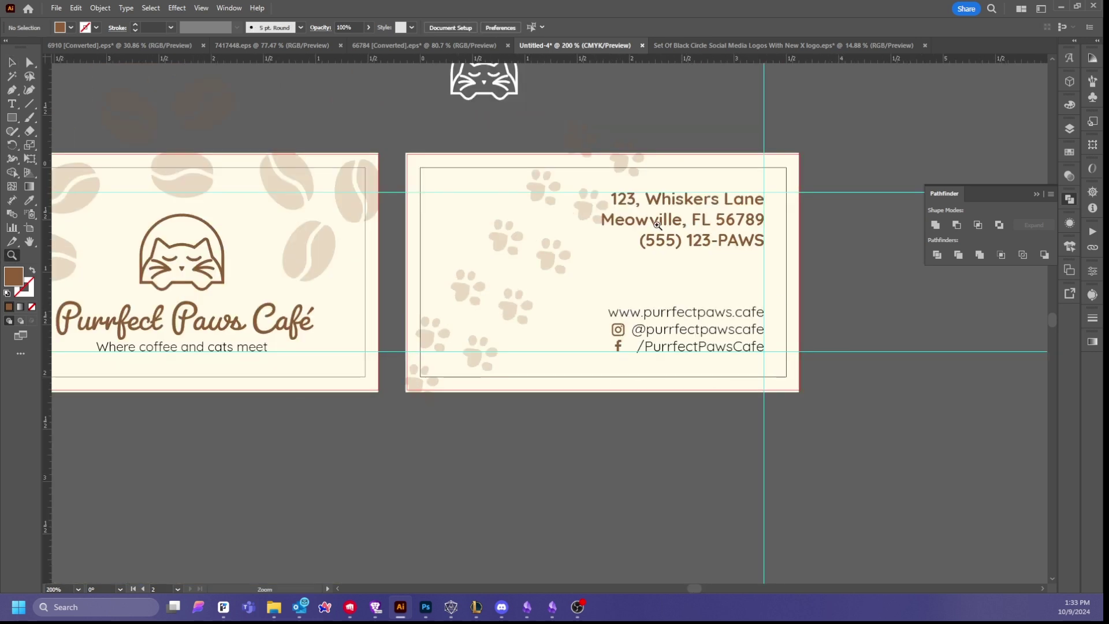
# - Rotate the paw trail slightly counterclockwise on the back card and shift it left, away from the address text
pyautogui.press('v')
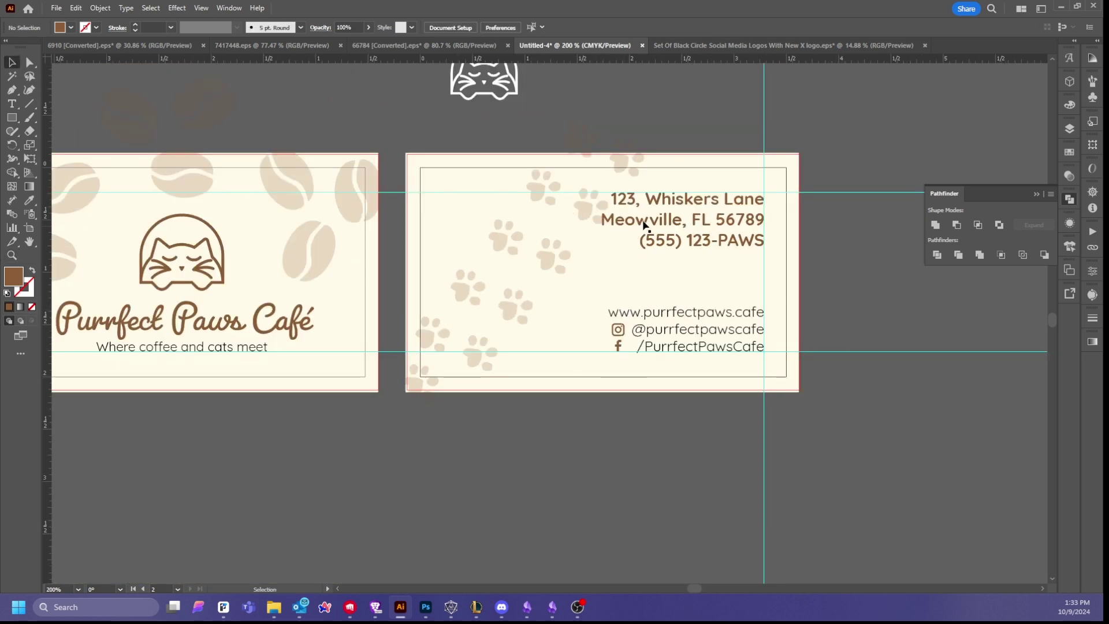
pyautogui.click(586, 210)
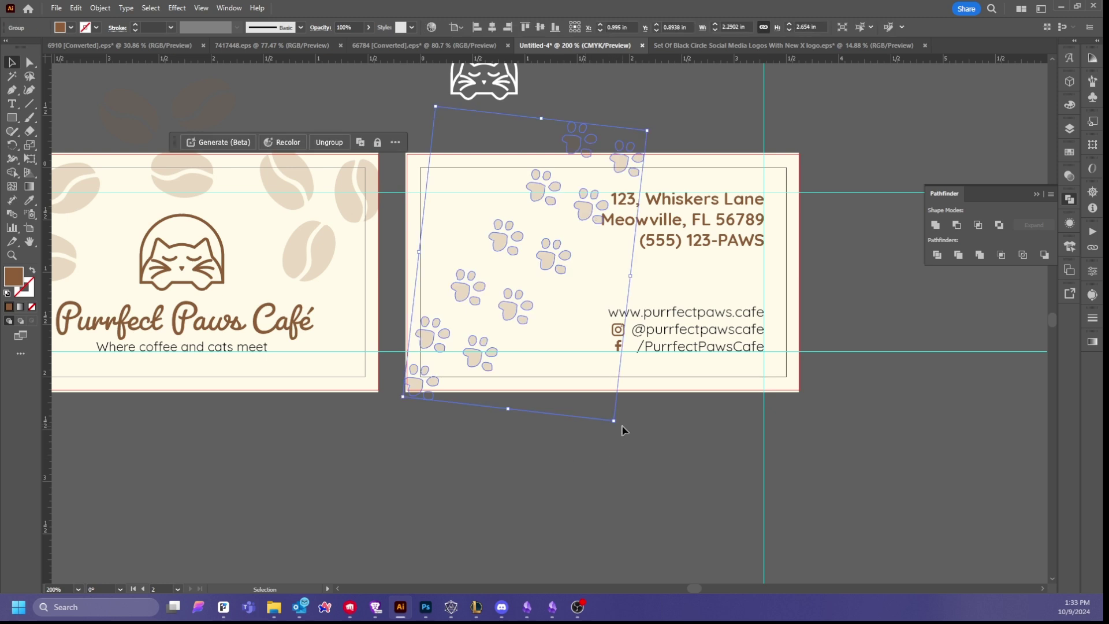
pyautogui.moveTo(621, 427); pyautogui.dragTo(641, 426)
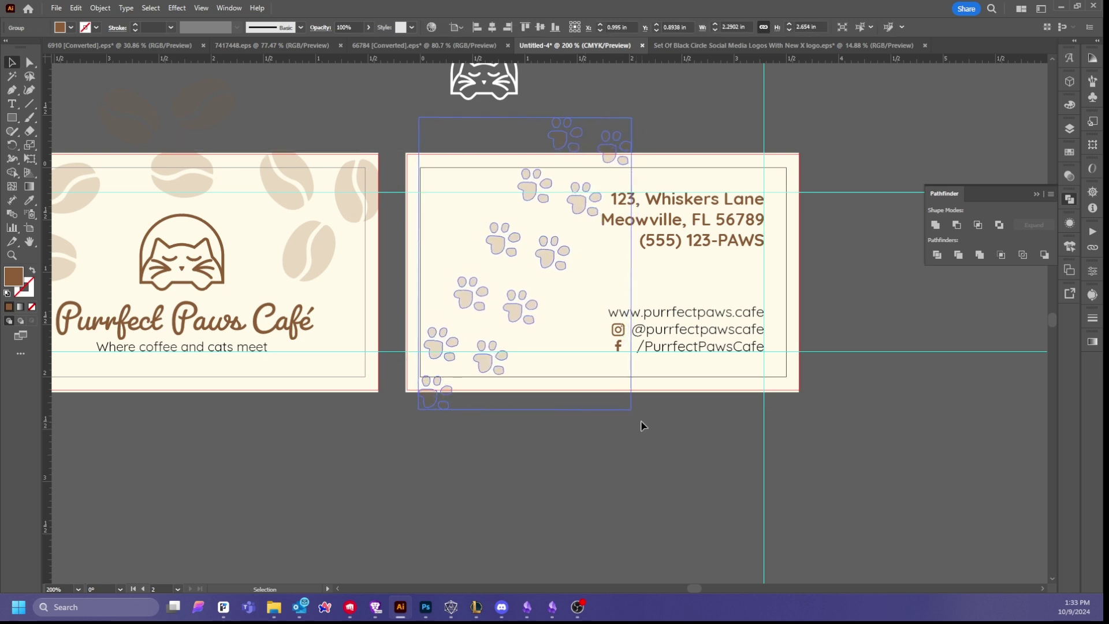
pyautogui.moveTo(559, 254); pyautogui.dragTo(542, 253)
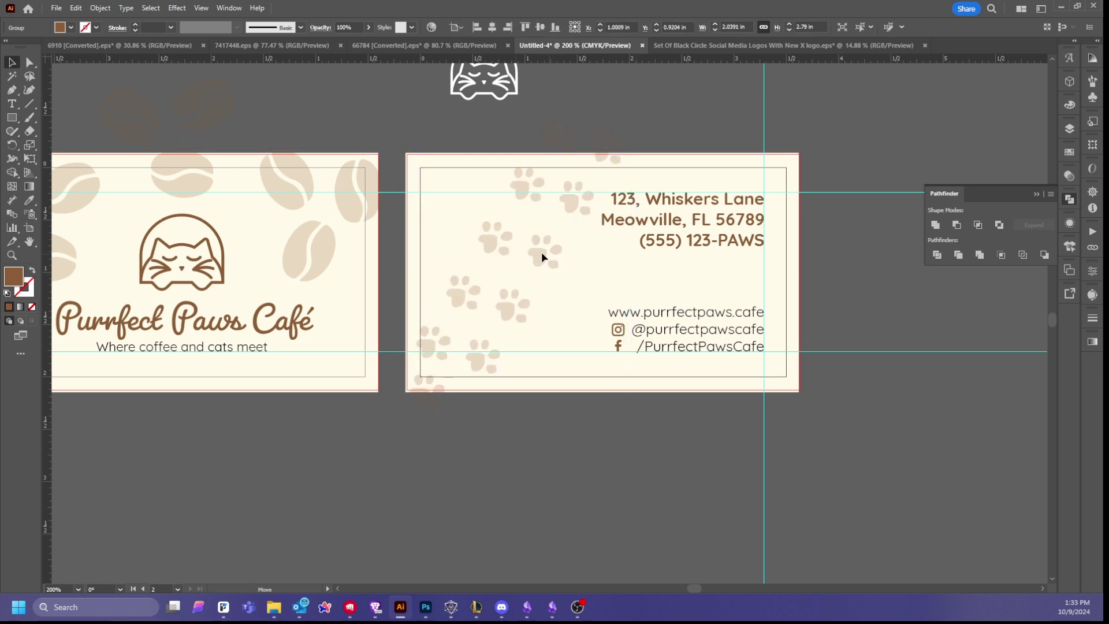
pyautogui.click(863, 299)
# - Switch to Trim View and tilt the back card's paw trail slightly further counterclockwise
pyautogui.click(203, 8)
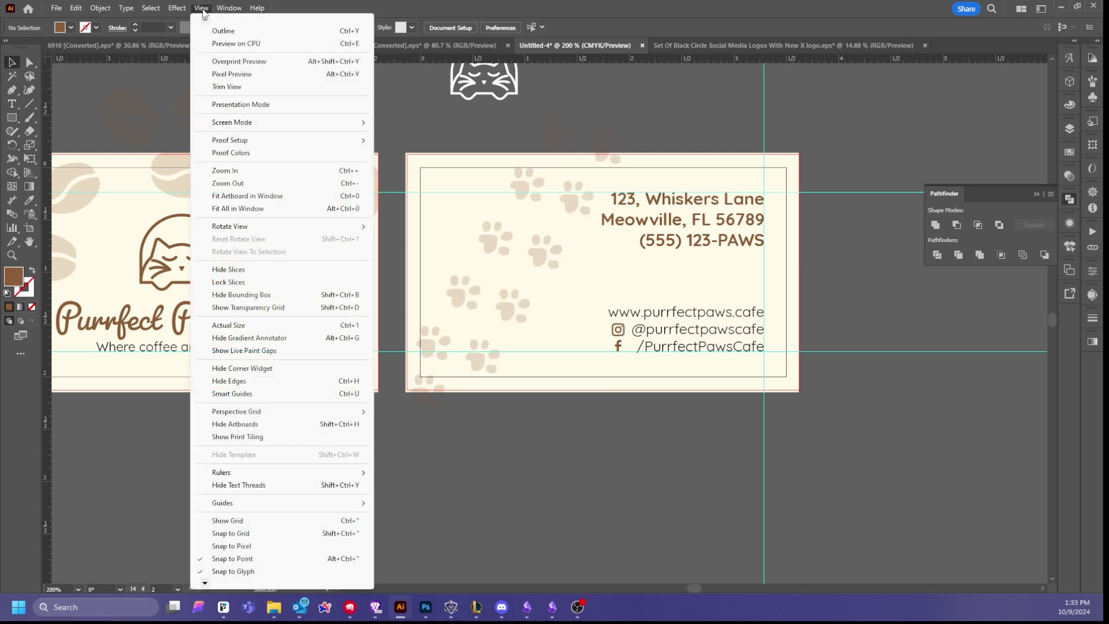
pyautogui.click(231, 86)
pyautogui.click(552, 267)
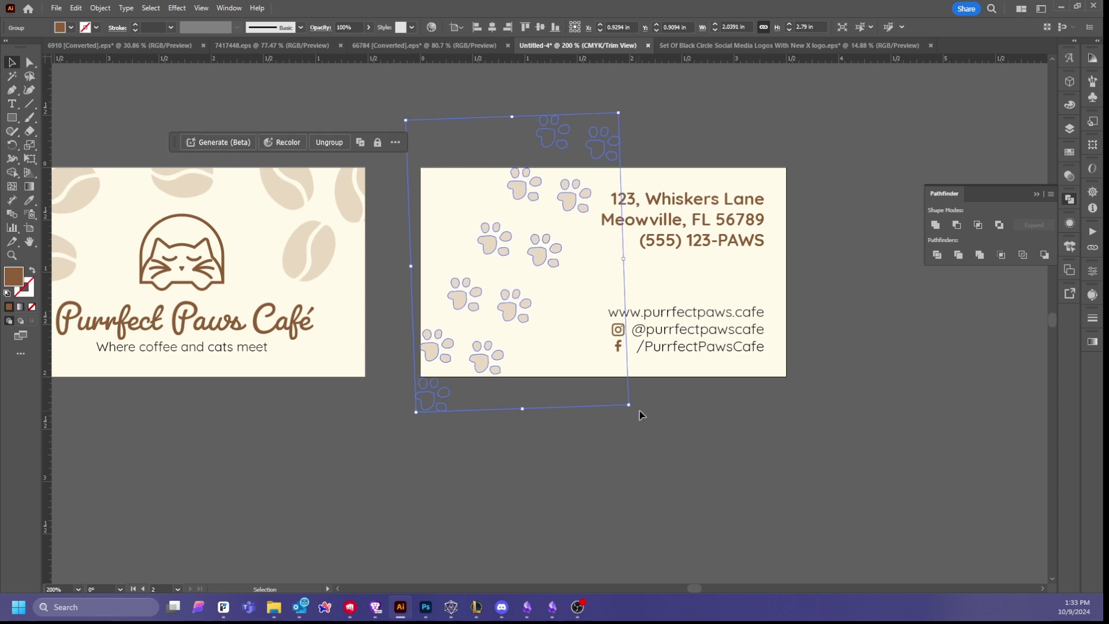
pyautogui.click(371, 317)
pyautogui.press('z')
pyautogui.keyDown('alt'); pyautogui.click(418, 300); pyautogui.keyUp('alt')
pyautogui.hscroll(3, 578, 328)
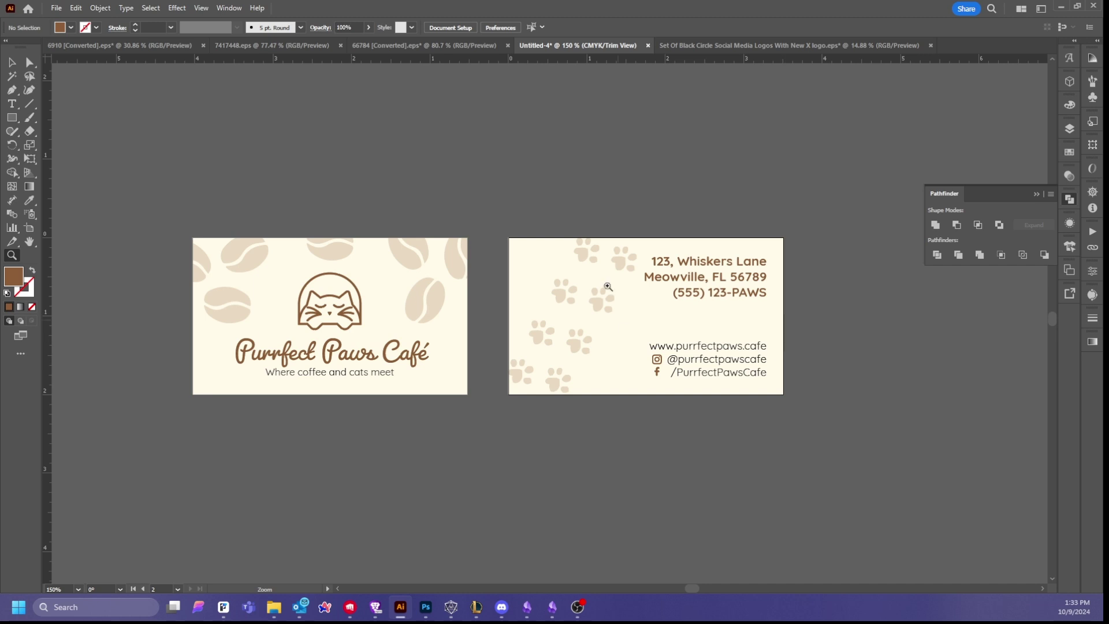
# - Scale down the website and social text together with the Instagram and Facebook icons, keeping the lower-right corner in place
pyautogui.press('v')
pyautogui.click(673, 358)
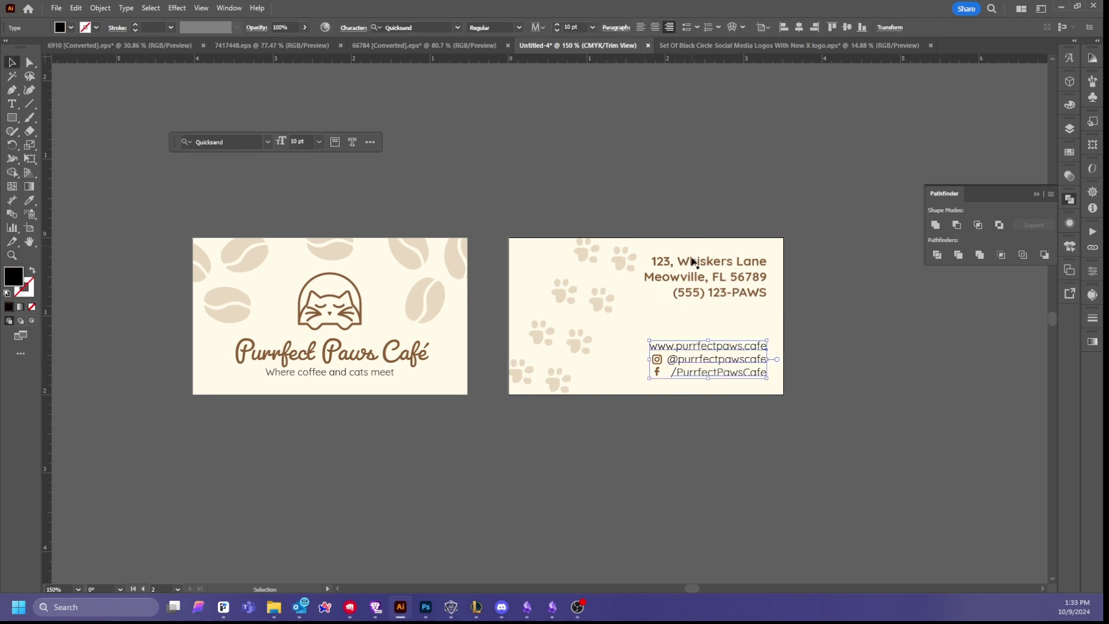
pyautogui.keyDown('shift'); pyautogui.click(662, 363); pyautogui.keyUp('shift')
pyautogui.keyDown('shift'); pyautogui.click(660, 379); pyautogui.keyUp('shift')
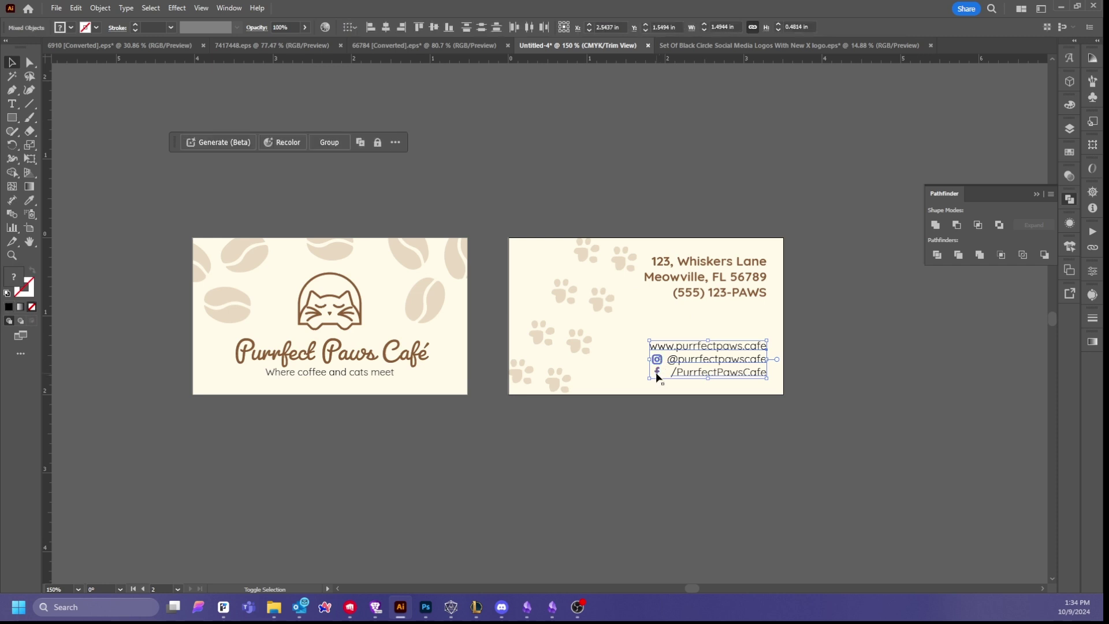
pyautogui.moveTo(653, 341); pyautogui.dragTo(664, 344)
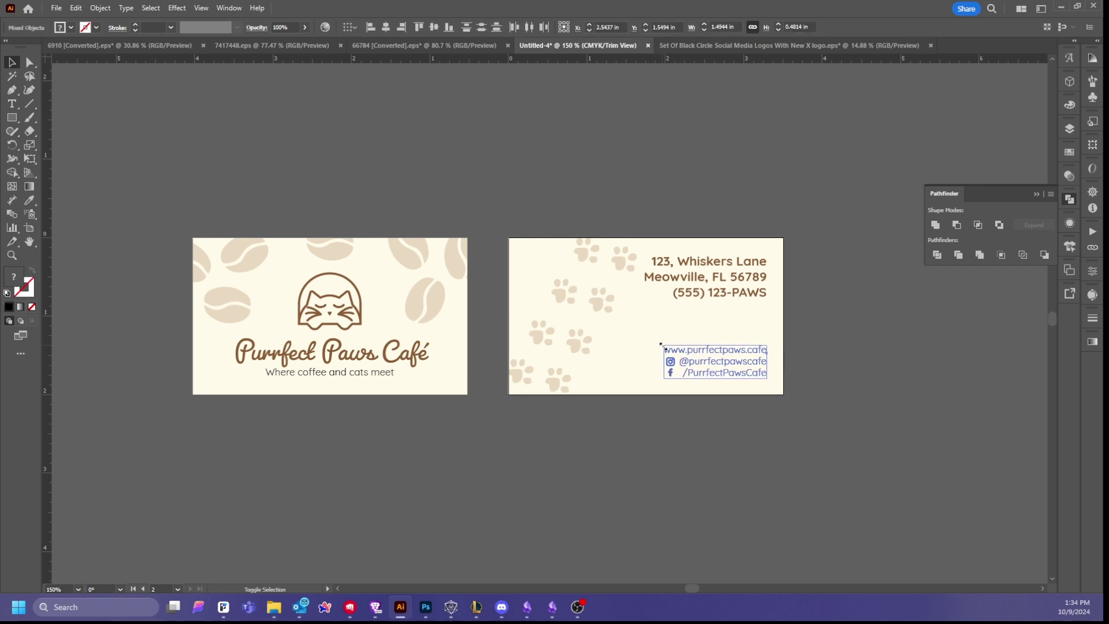
pyautogui.click(859, 329)
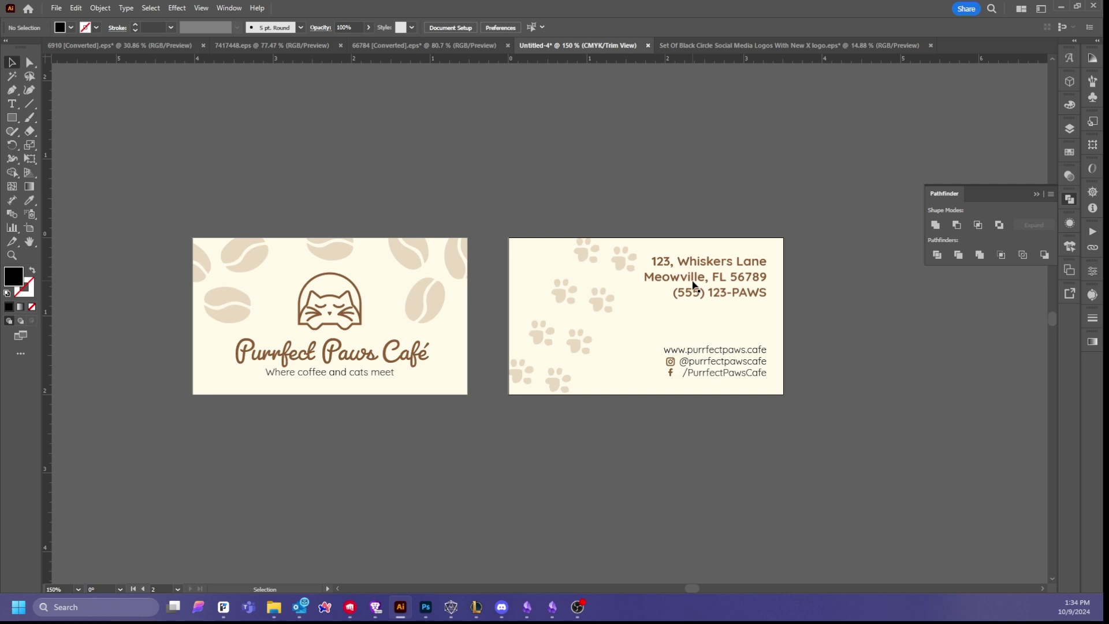
# - Try moving the address block down closer to the website text, and undo that move
pyautogui.moveTo(695, 286); pyautogui.dragTo(695, 314)
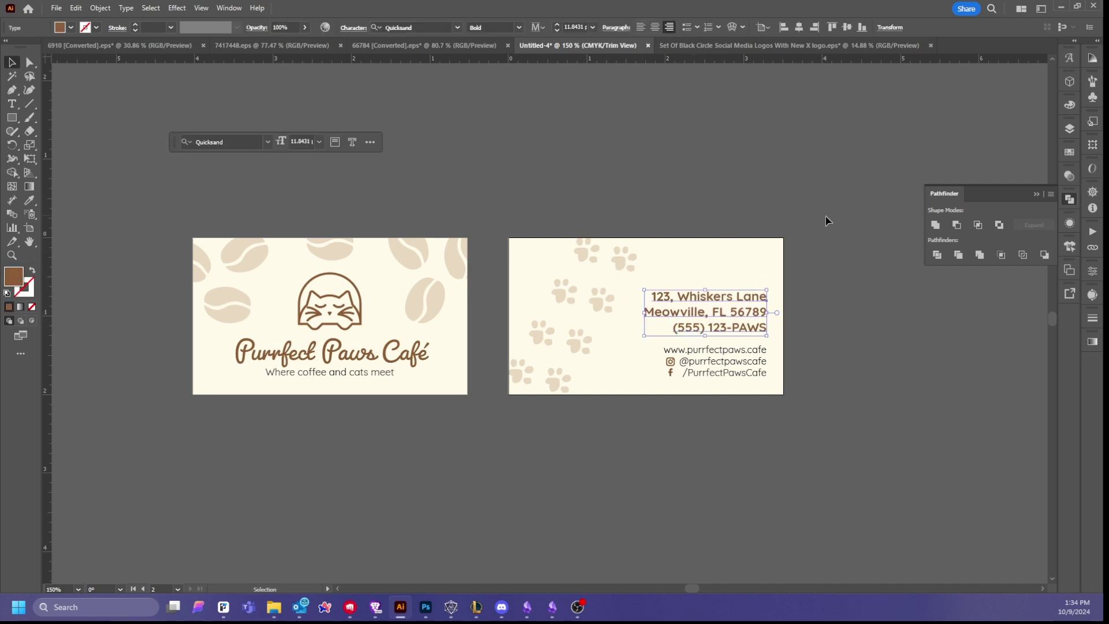
pyautogui.hotkey('ctrl', 'z')
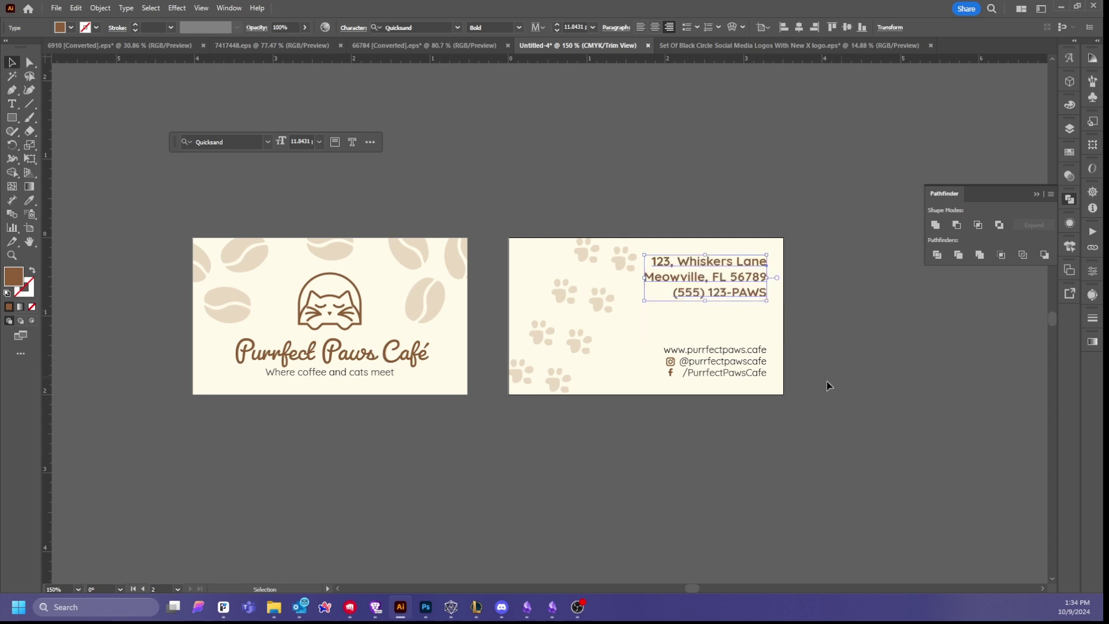
pyautogui.click(827, 382)
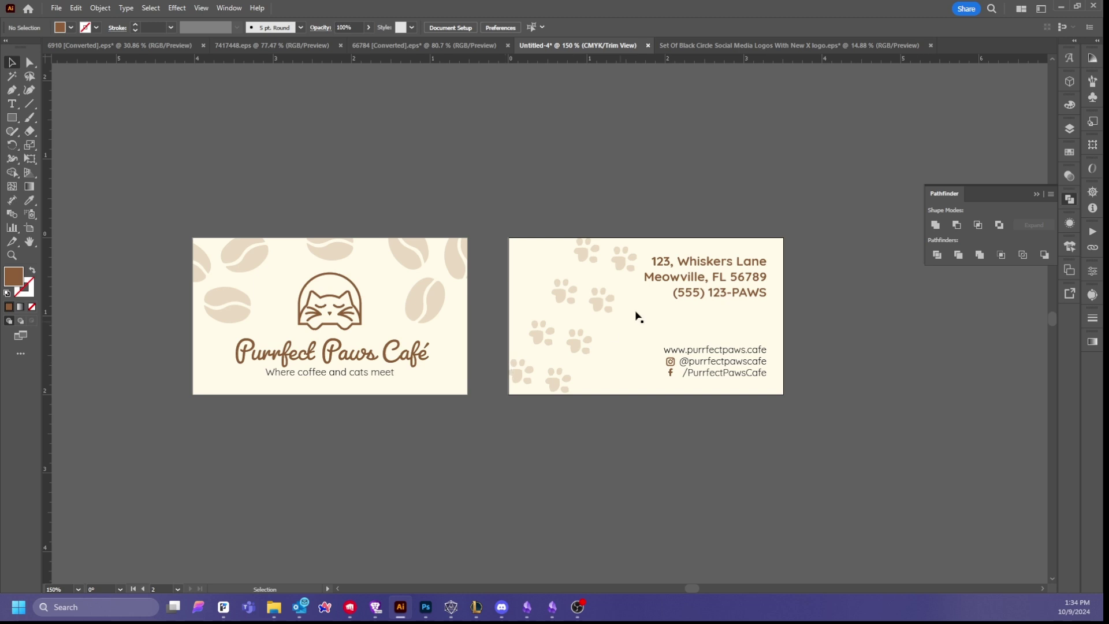
# - Move the paw trail on the back card slightly up and to the right
pyautogui.click(626, 265)
pyautogui.moveTo(623, 265); pyautogui.dragTo(626, 254)
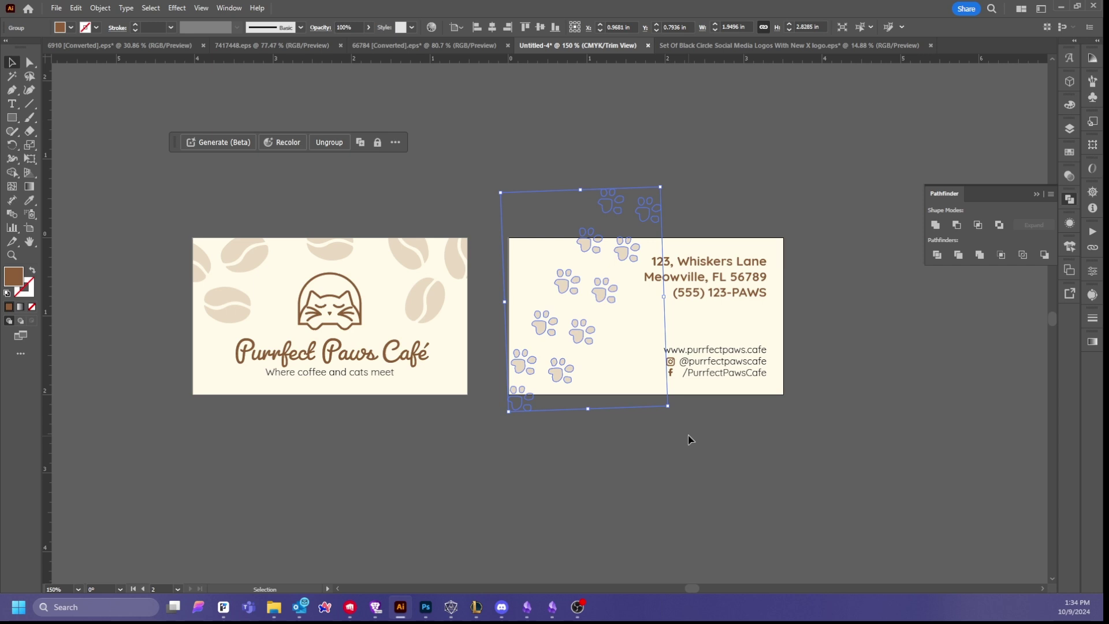
pyautogui.click(500, 503)
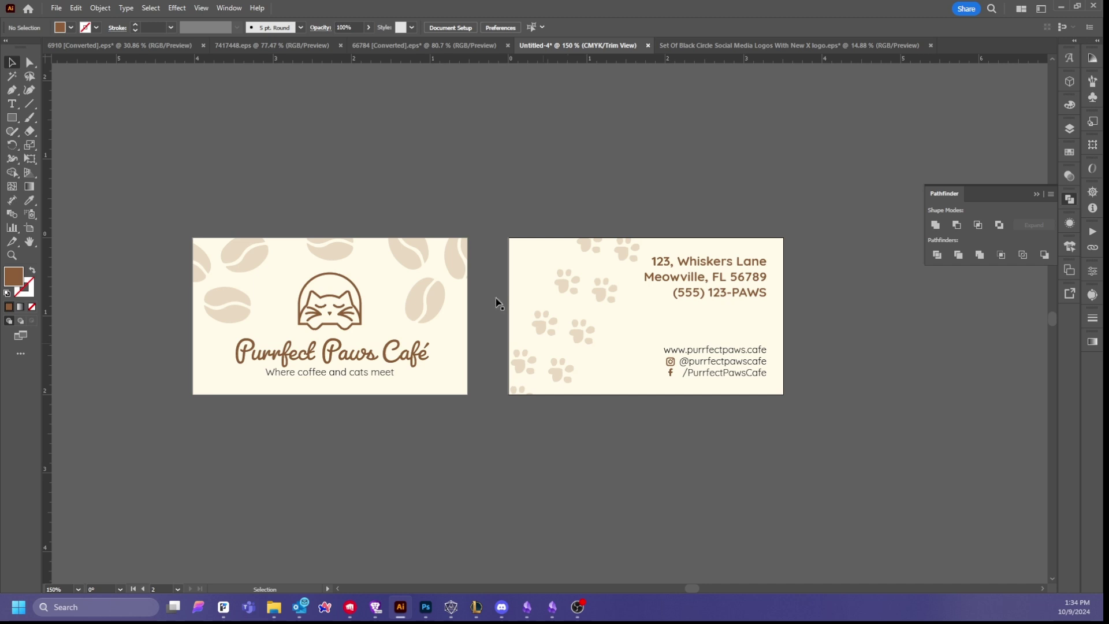
pyautogui.click(687, 274)
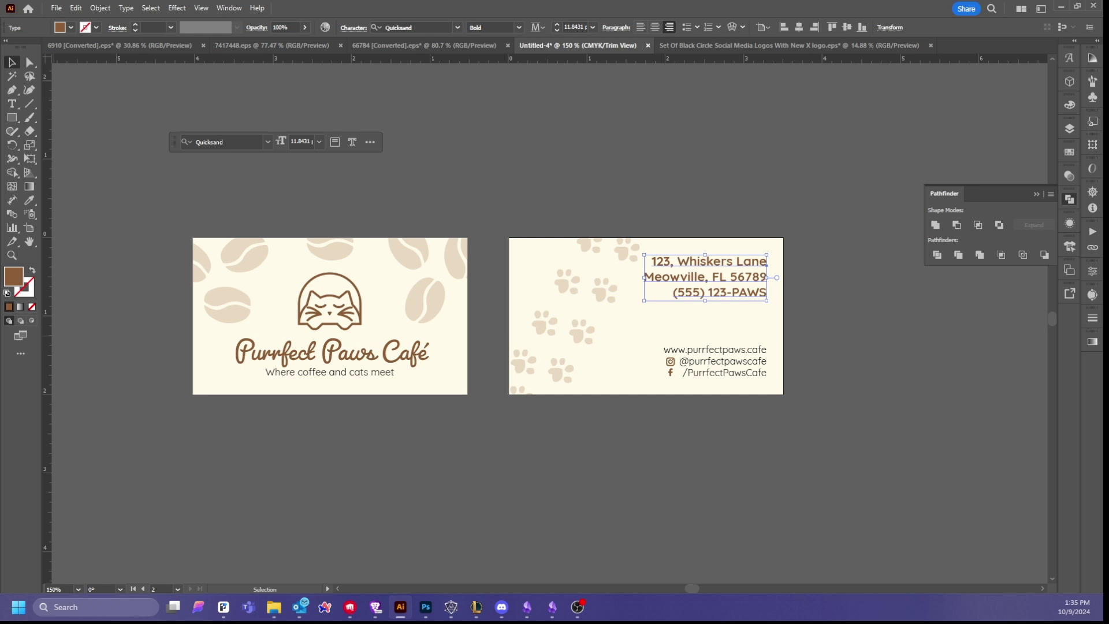
# - Start saving a copy of the card in the Downloads folder in Adobe PDF format
pyautogui.click(56, 10)
pyautogui.moveTo(101, 261)
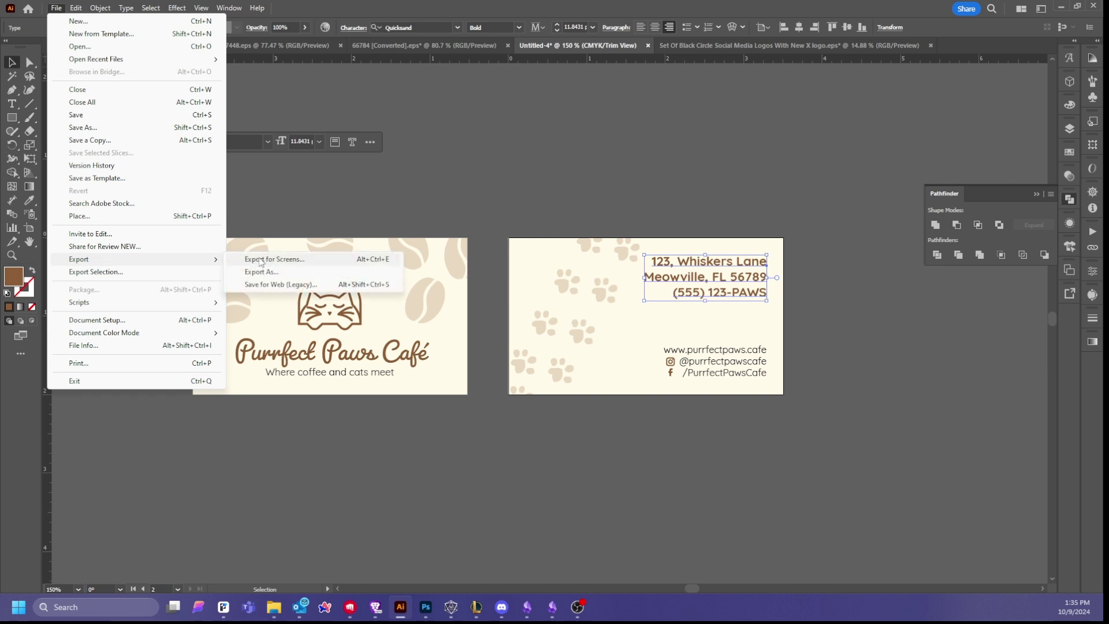
pyautogui.click(96, 129)
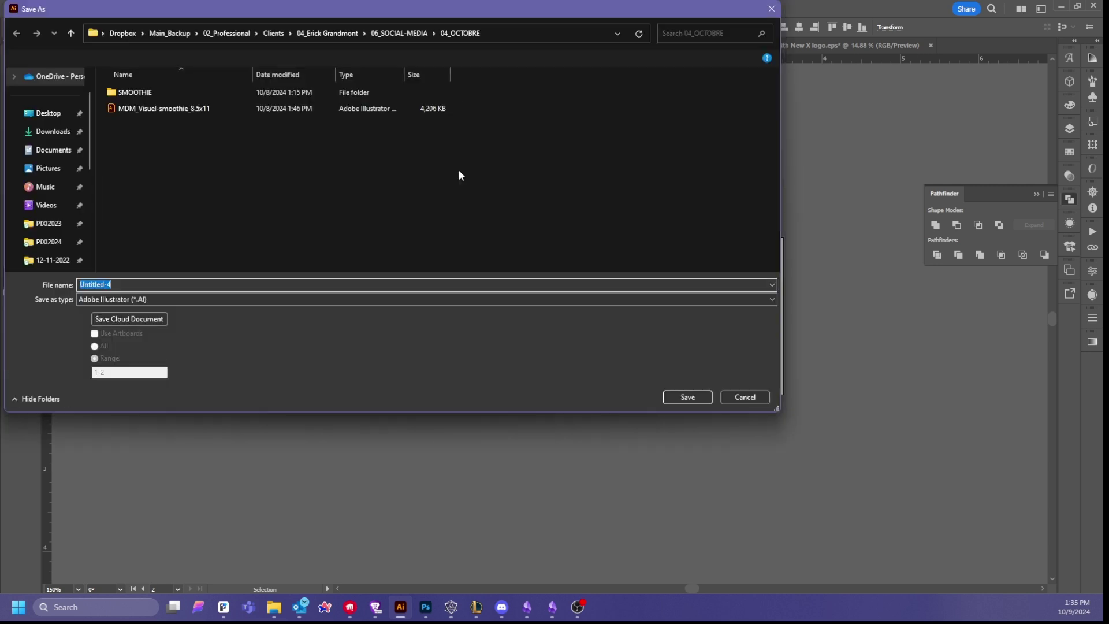
pyautogui.click(51, 130)
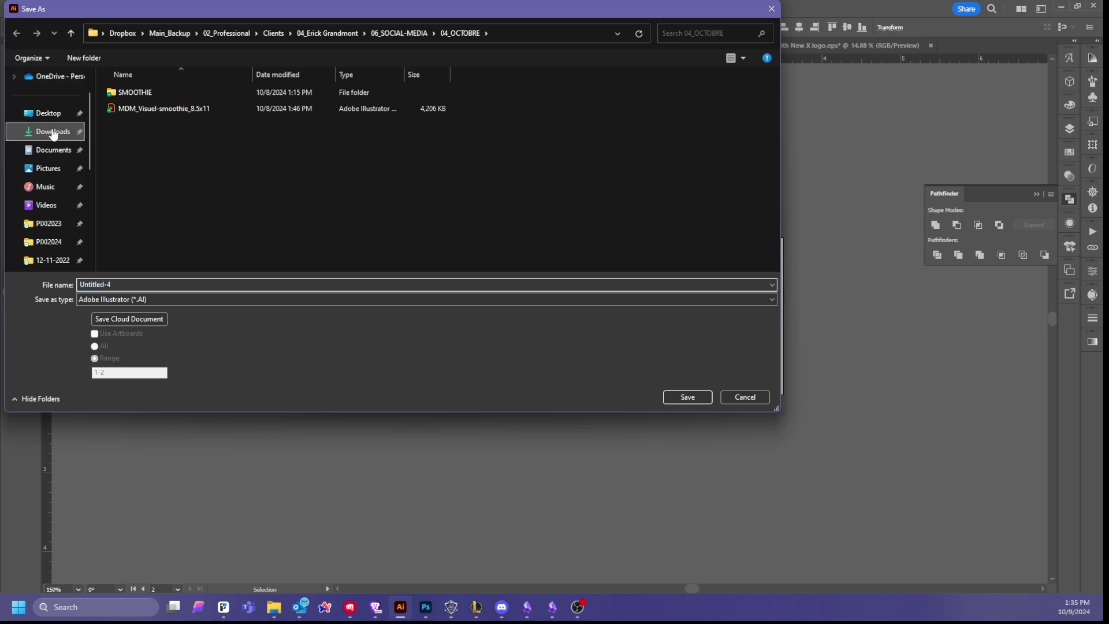
pyautogui.click(127, 301)
pyautogui.click(132, 321)
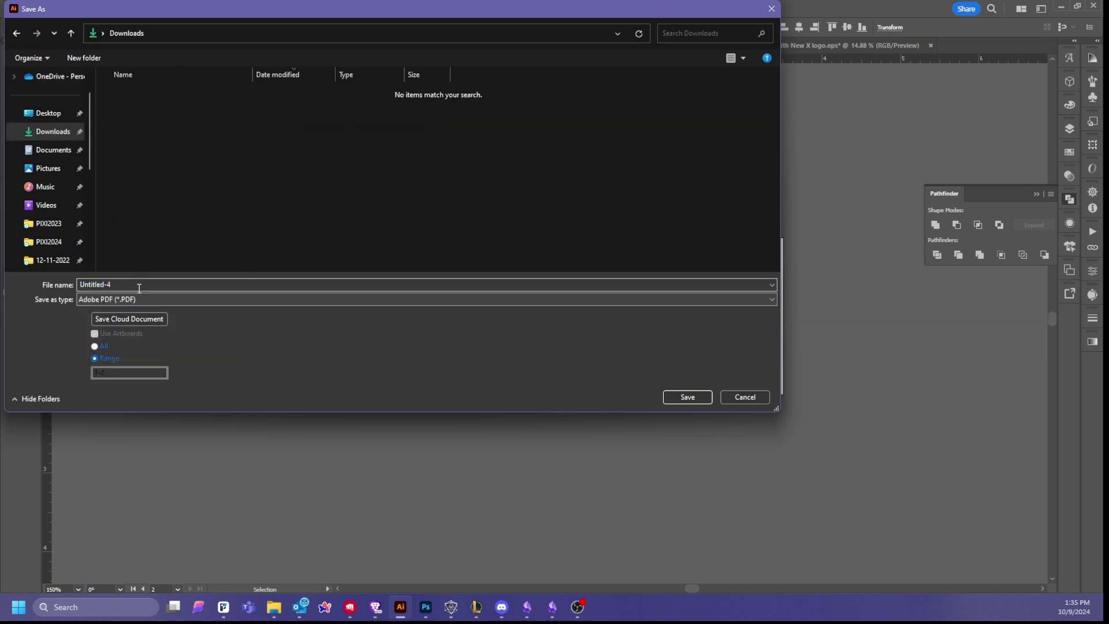
# - Name the PDF Cat-cafe-HR_3.5x2_RECTO-VERSO and proceed to its PDF save options
pyautogui.click(137, 286)
pyautogui.write('Cat')
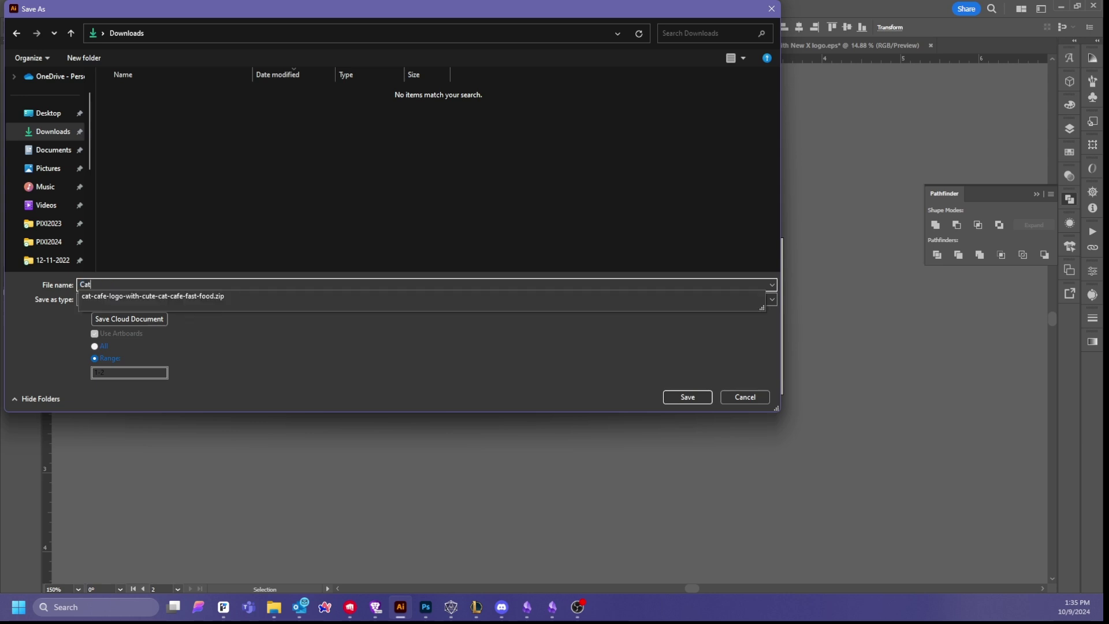
pyautogui.write('-cafe-HR')
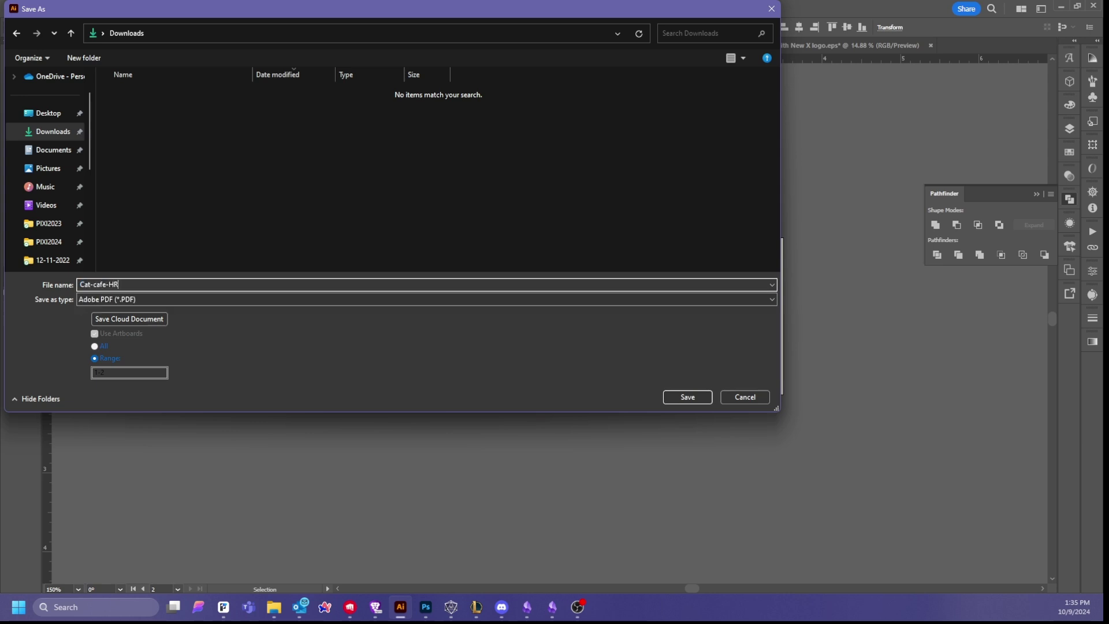
pyautogui.write('_3.5x2_')
pyautogui.write('RECTO-VERSO')
pyautogui.click(674, 401)
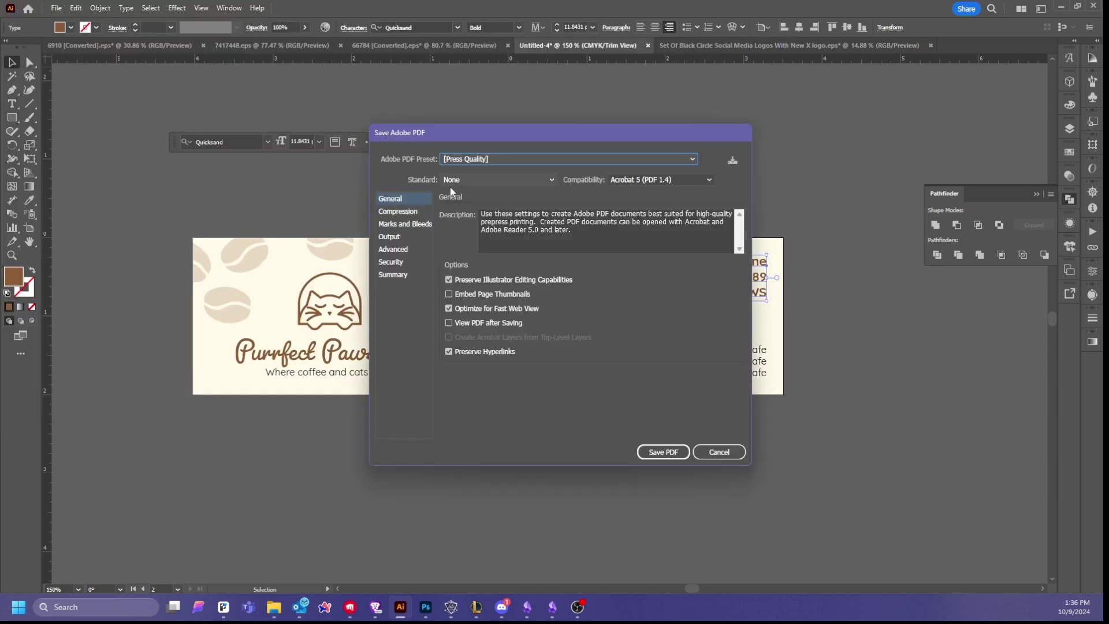
# - Choose the [Press Quality] preset for the business card PDF
pyautogui.click(479, 161)
pyautogui.click(480, 160)
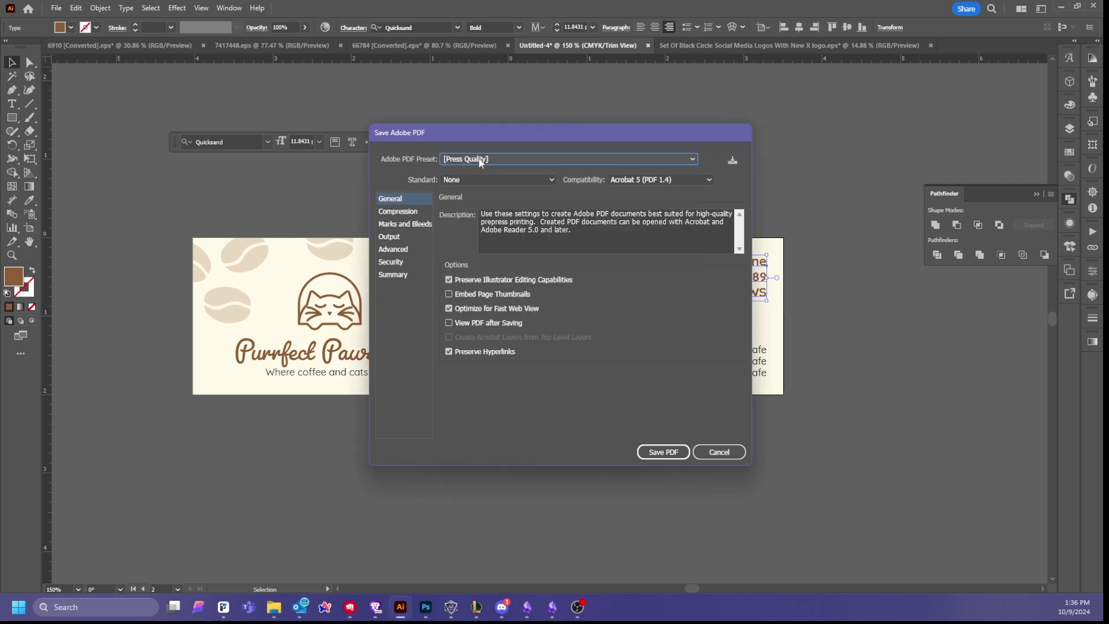
pyautogui.click(481, 160)
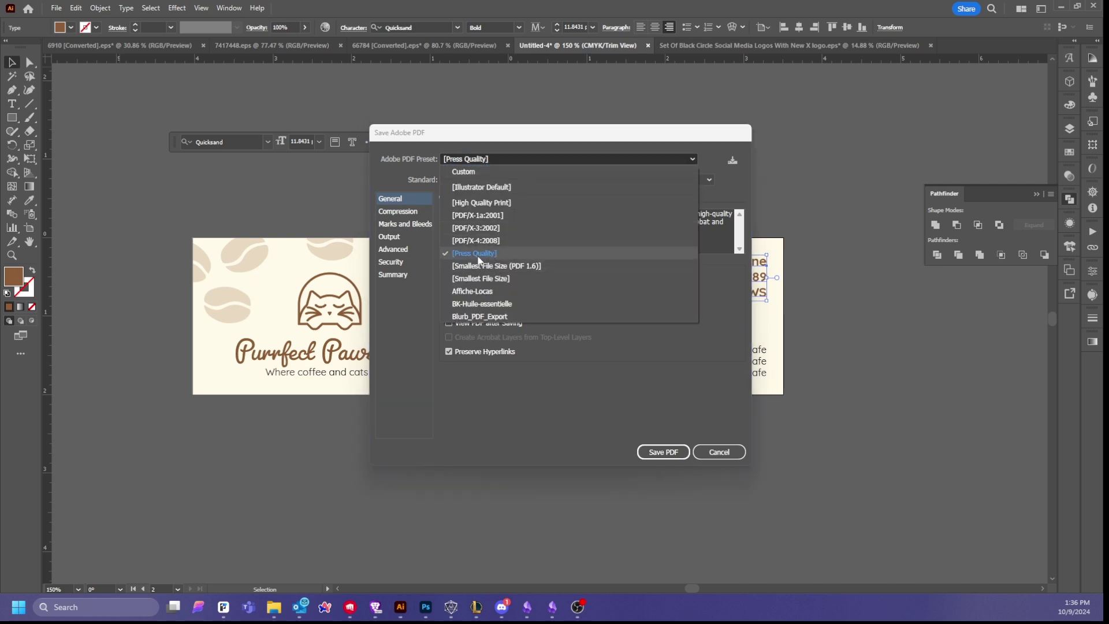
pyautogui.click(479, 258)
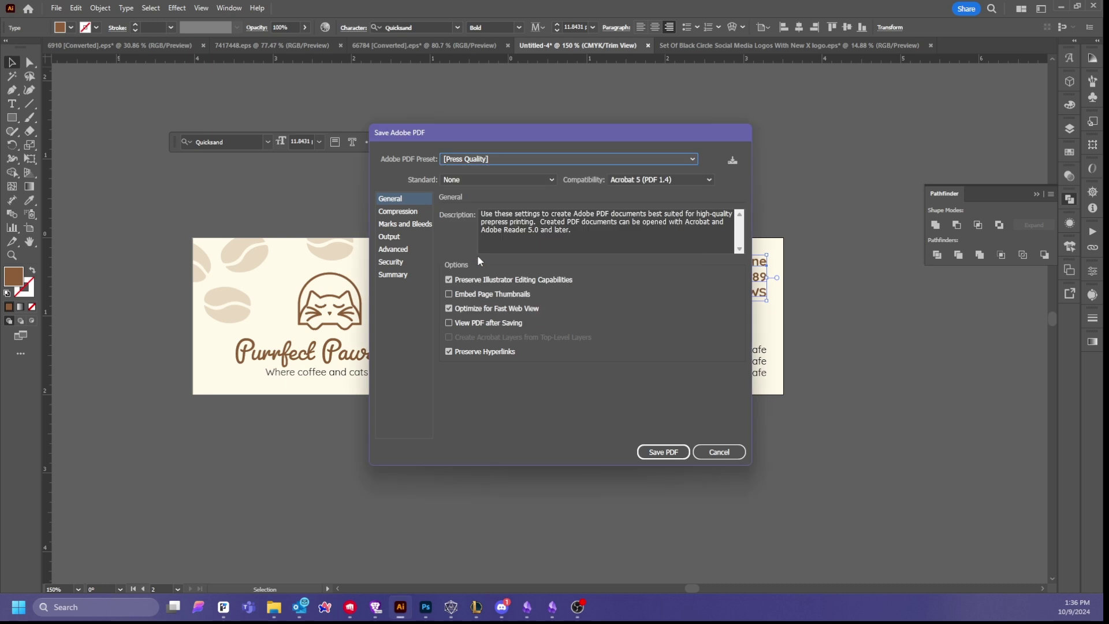
# - Include trim marks and the document bleed settings in the PDF, and save it
pyautogui.click(392, 225)
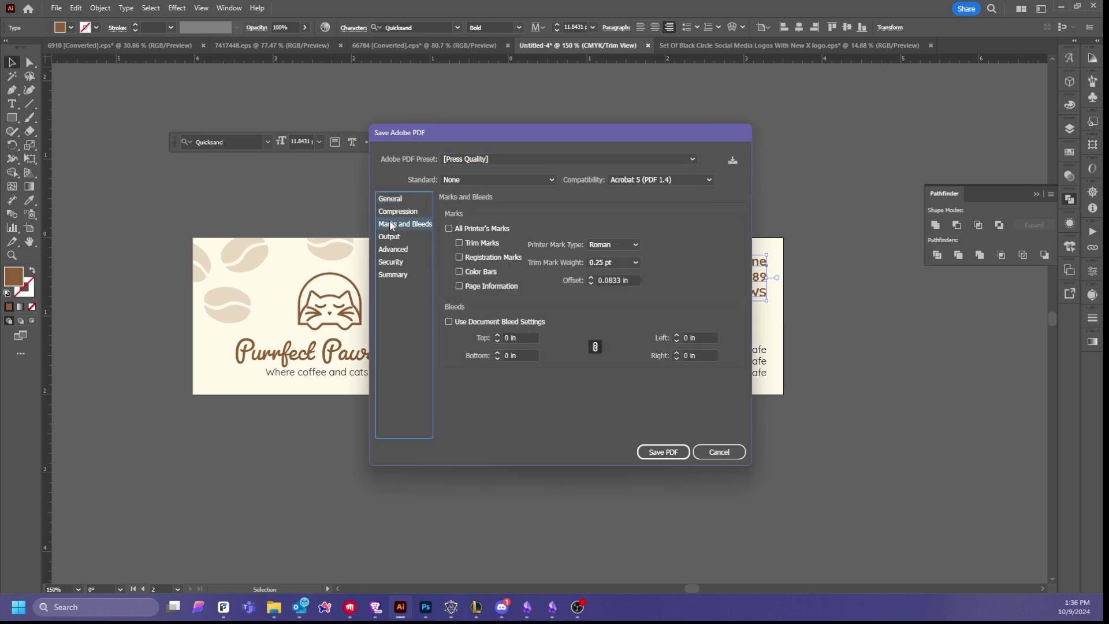
pyautogui.click(460, 243)
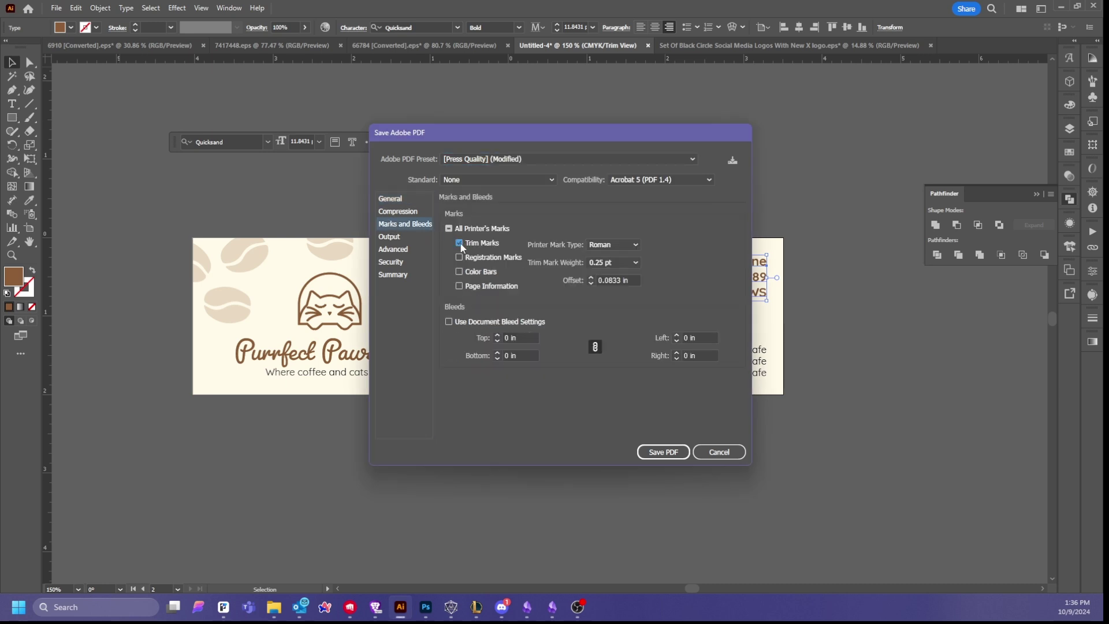
pyautogui.click(449, 321)
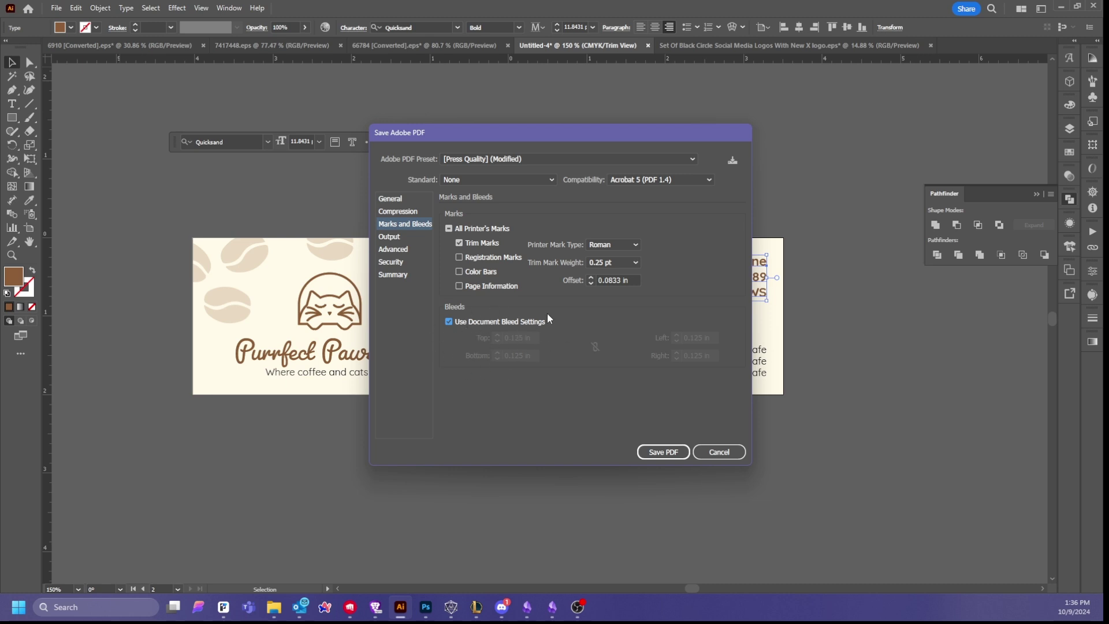
pyautogui.click(462, 327)
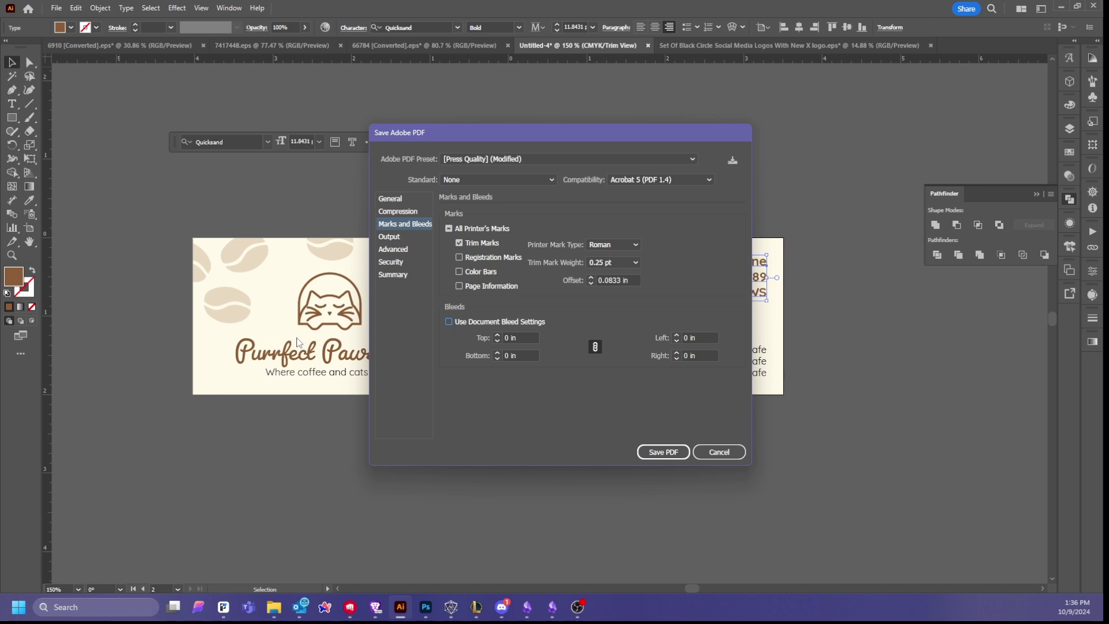
pyautogui.click(458, 325)
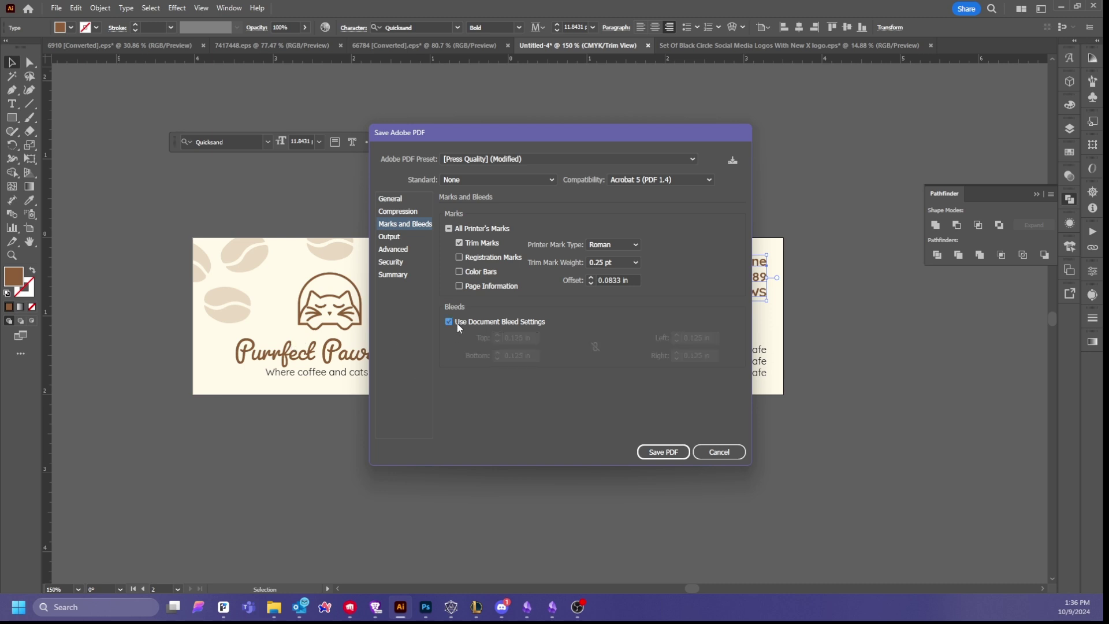
pyautogui.click(656, 454)
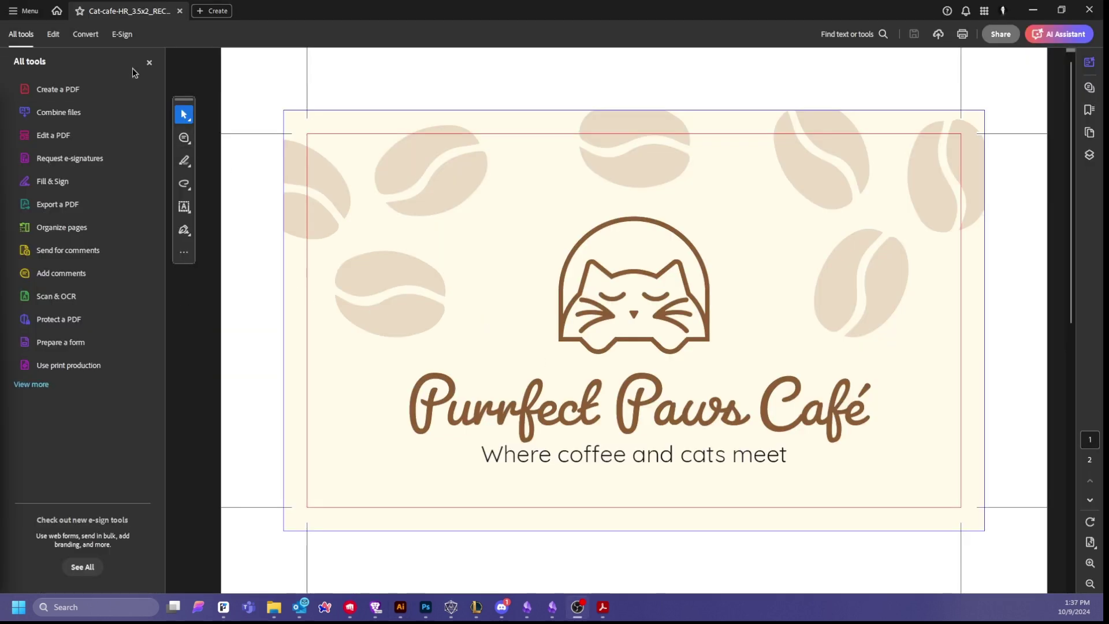
# - Close the tool list in Acrobat and examine the front and back card pages with their trim marks and bleed
pyautogui.click(149, 63)
pyautogui.moveTo(201, 536)
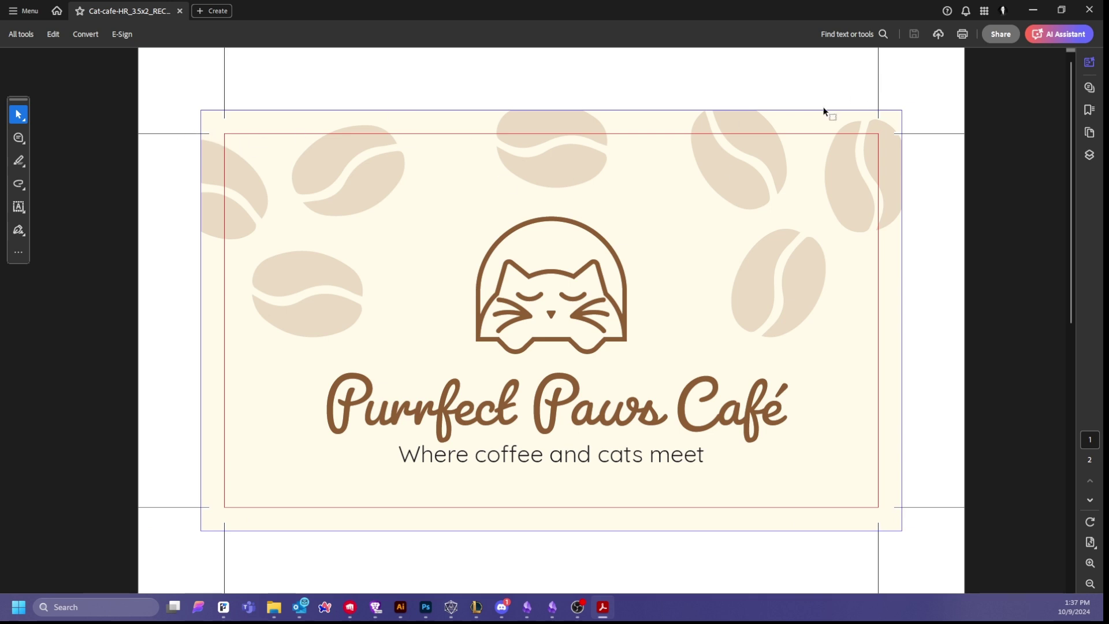
pyautogui.scroll(-3, 1058, 508)
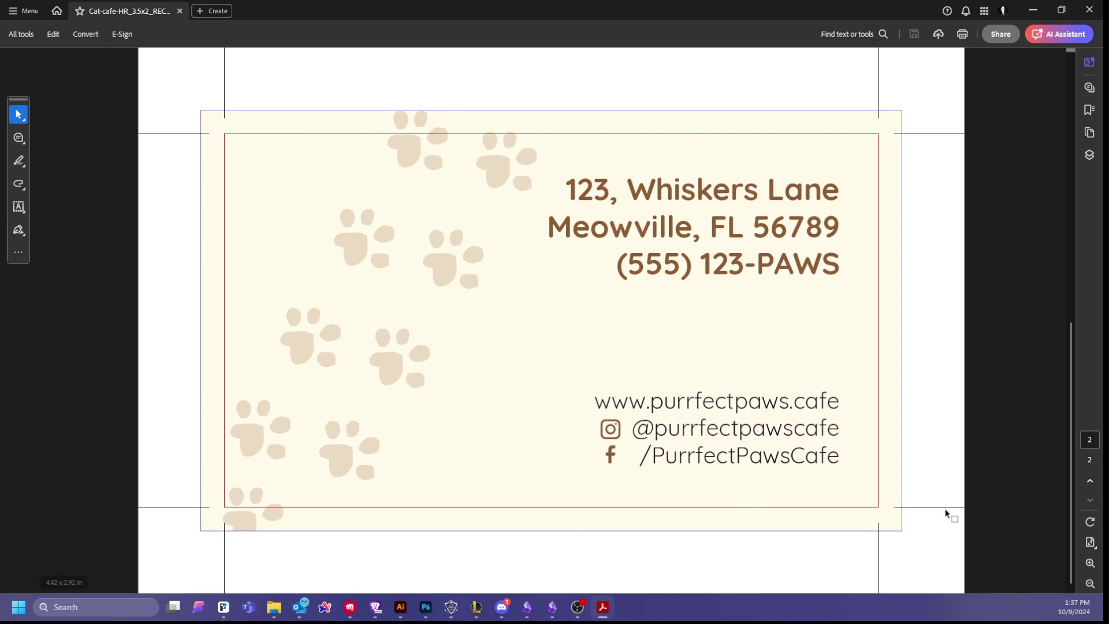
pyautogui.scroll(3, 453, 348)
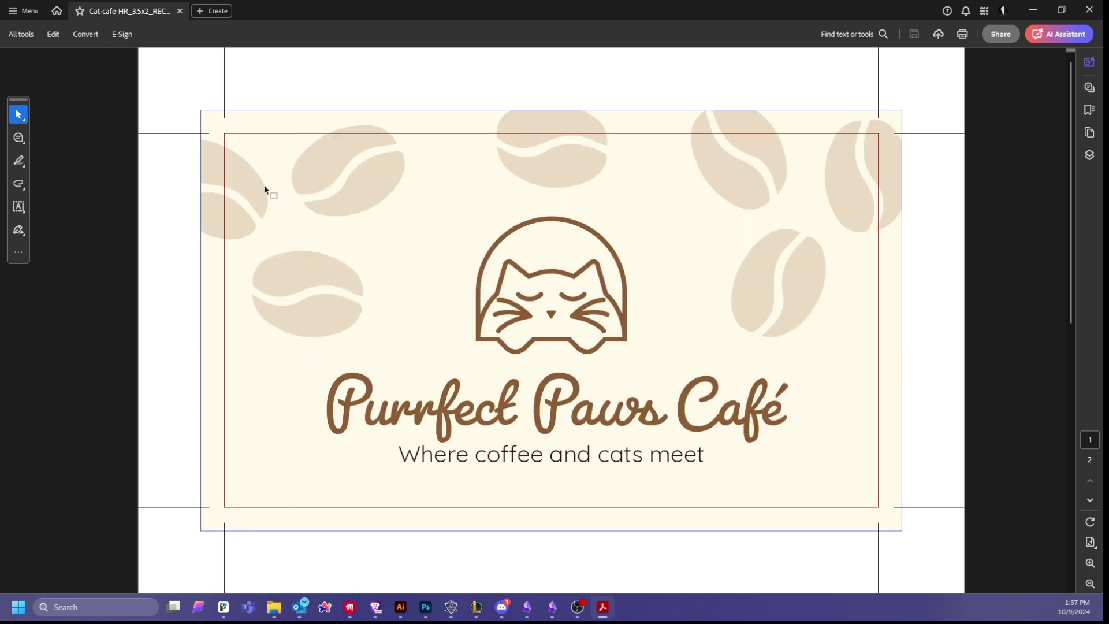